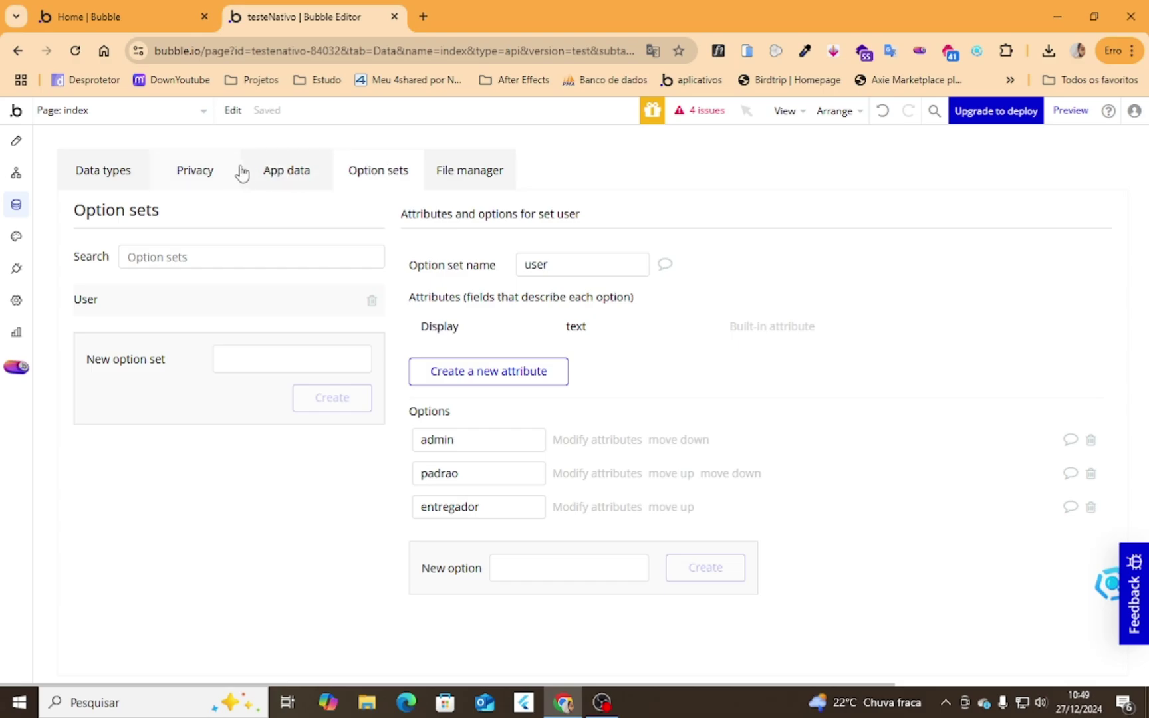
Step: Create a new option set named "tabela teste"
{"action": "left_click", "coordinate": [263, 172]}
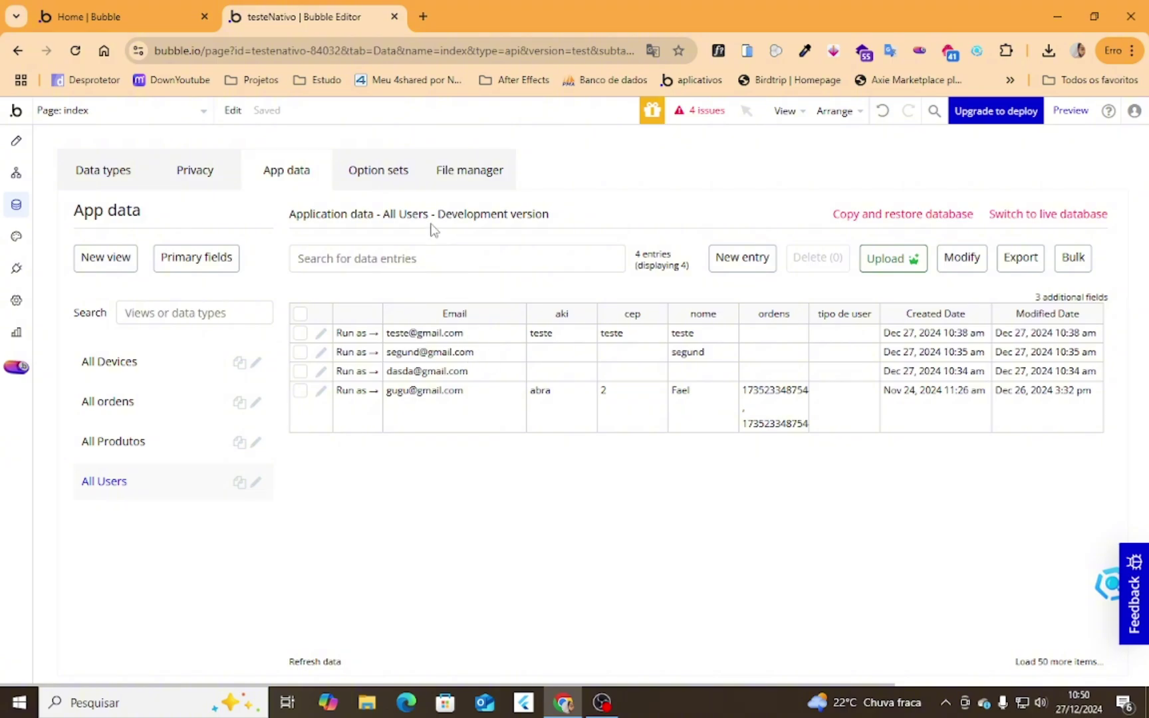
{"action": "left_click", "coordinate": [397, 181]}
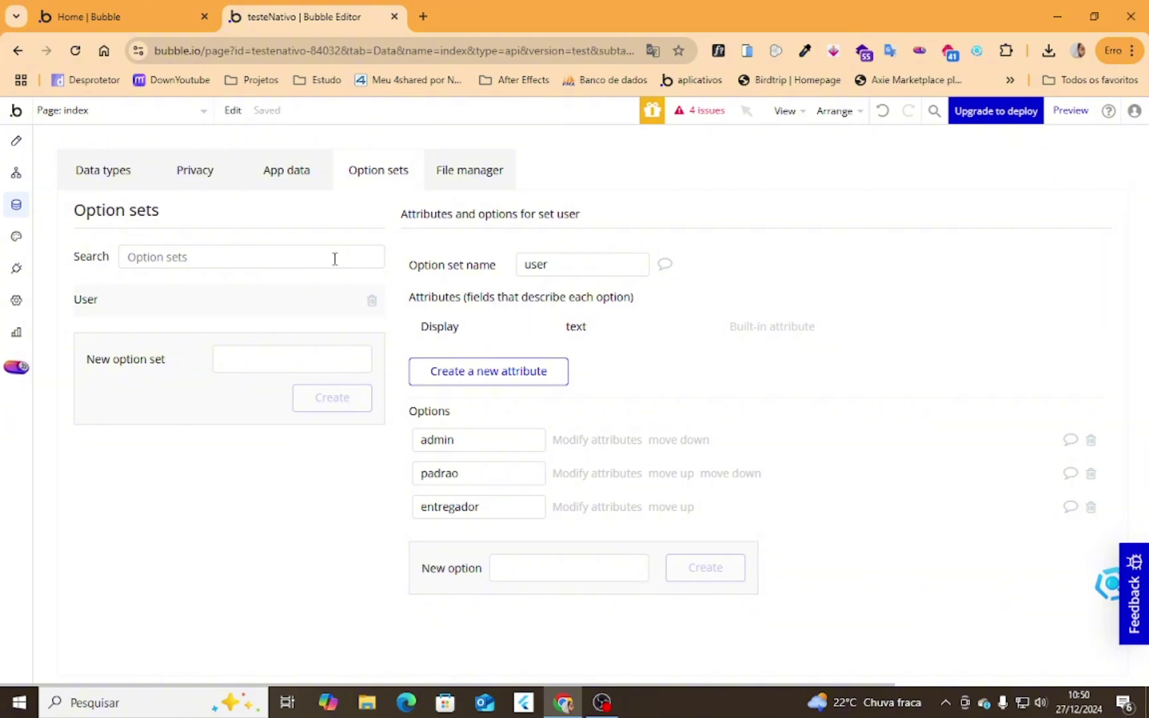
{"action": "left_click", "coordinate": [188, 262]}
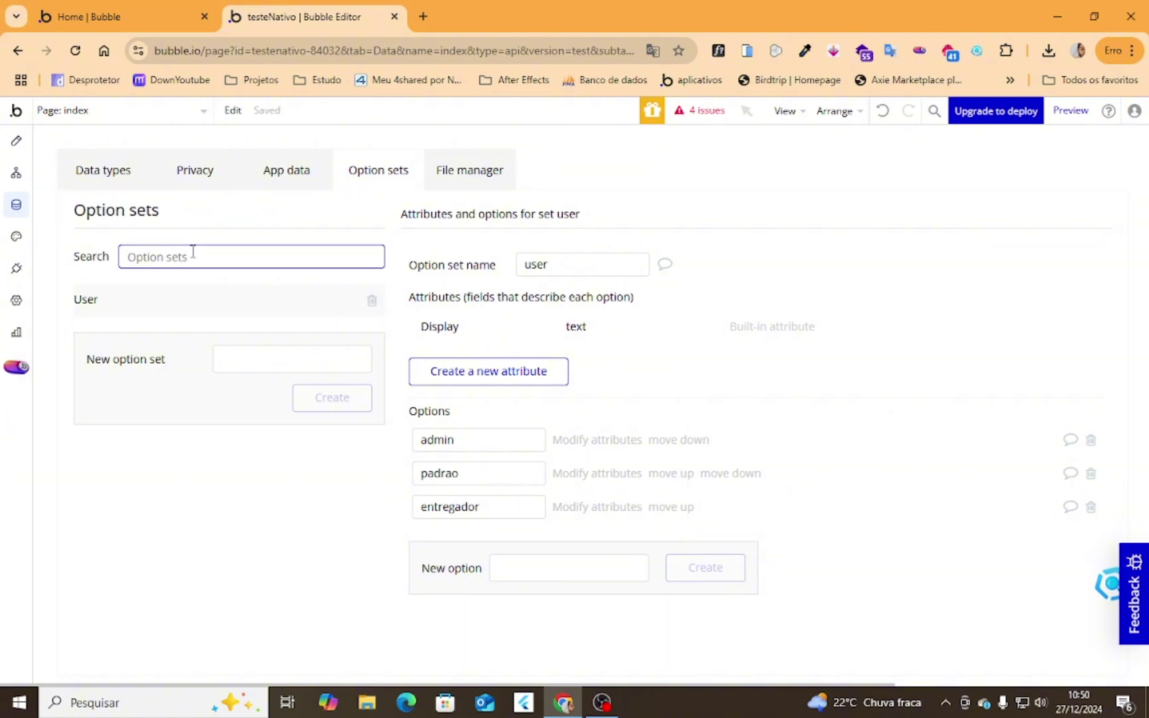
{"action": "left_click", "coordinate": [317, 360]}
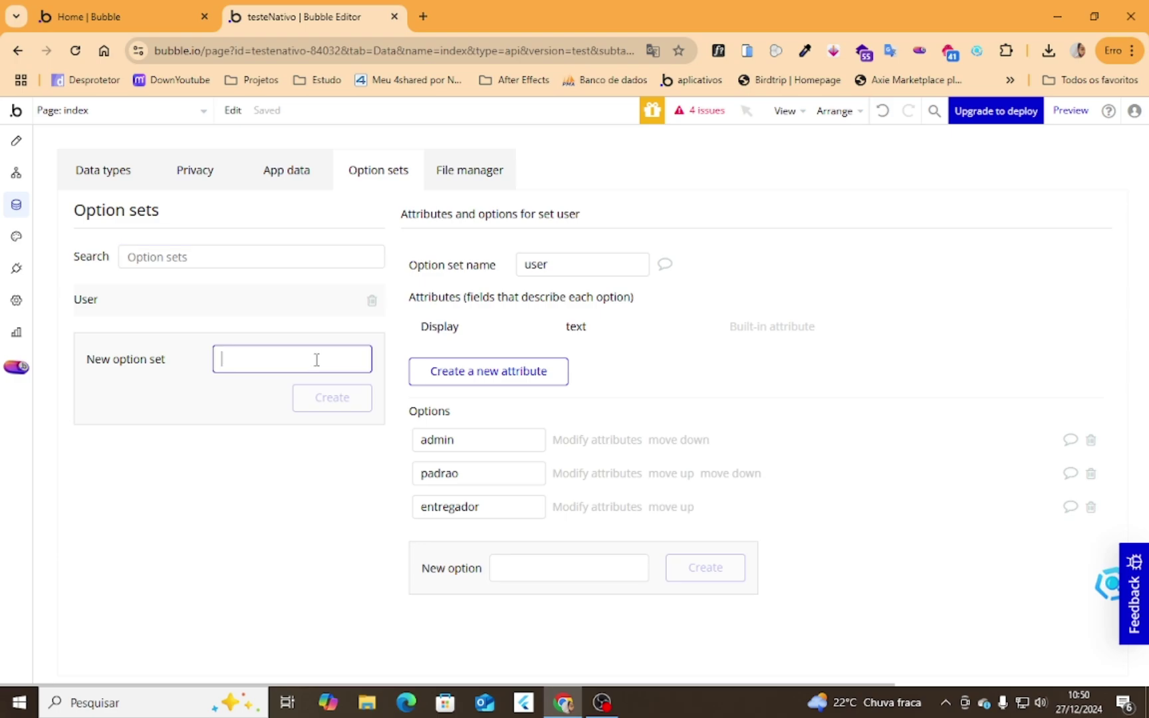
{"action": "type", "text": "tabela teste"}
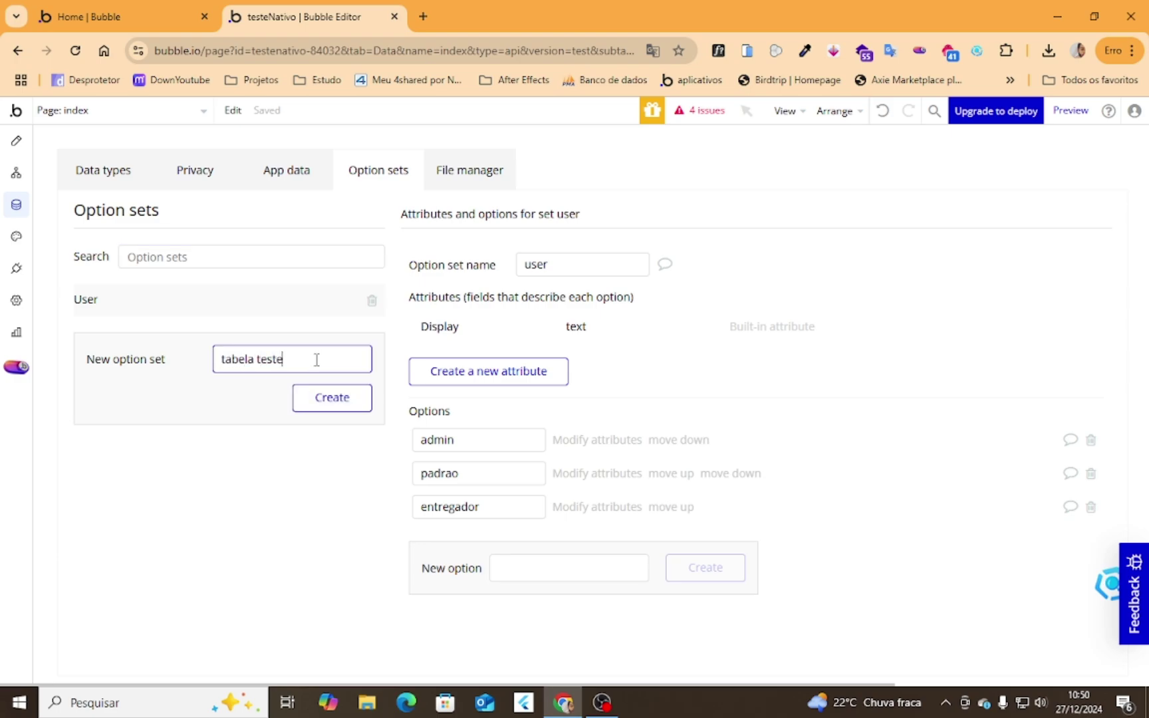
{"action": "left_click", "coordinate": [326, 399]}
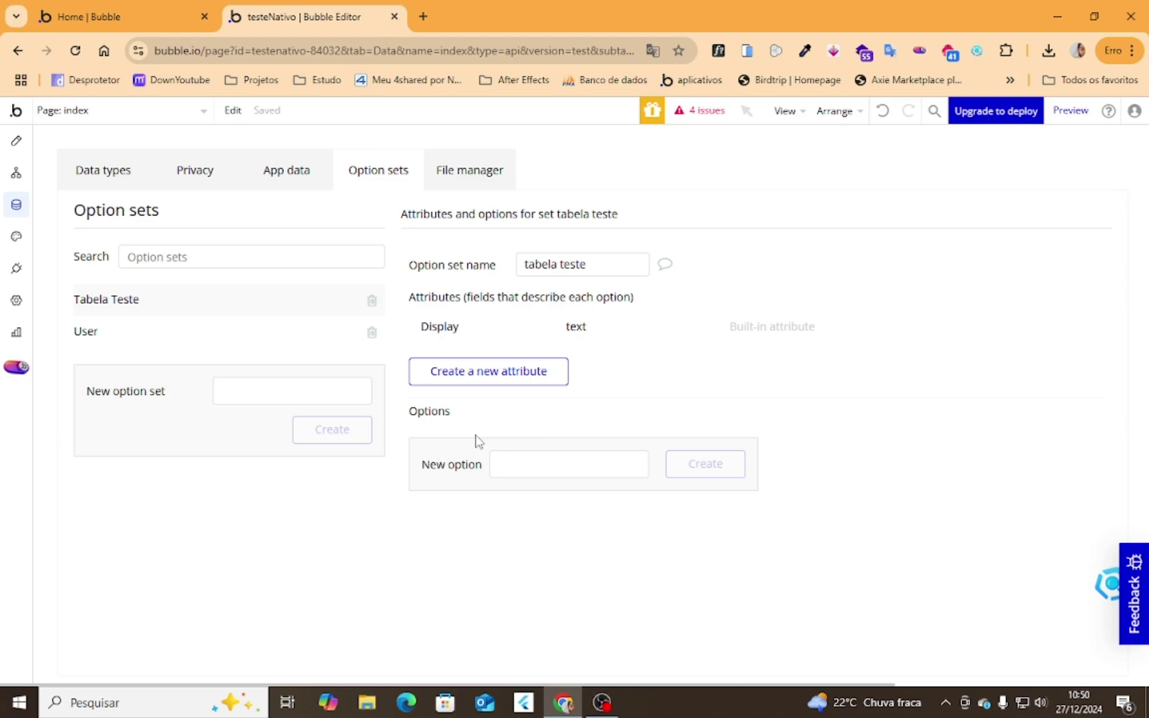
Step: Add an option named "Endereço" to the tabela teste option set
{"action": "left_click", "coordinate": [523, 471]}
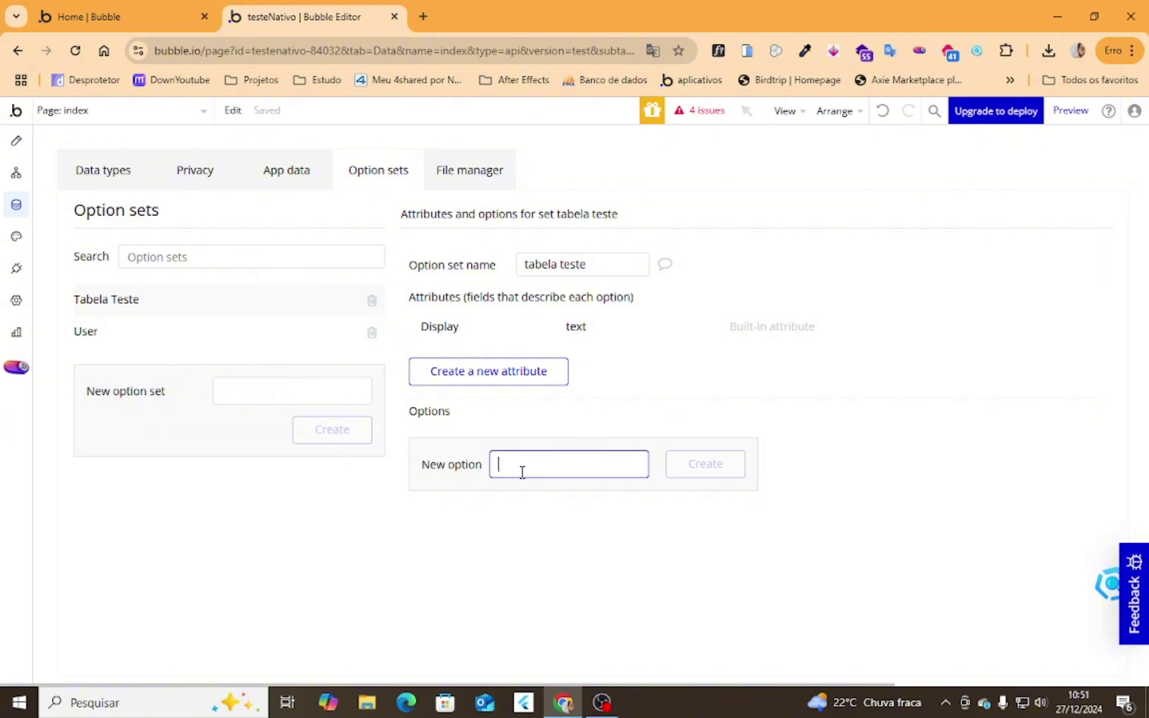
{"action": "type", "text": "En"}
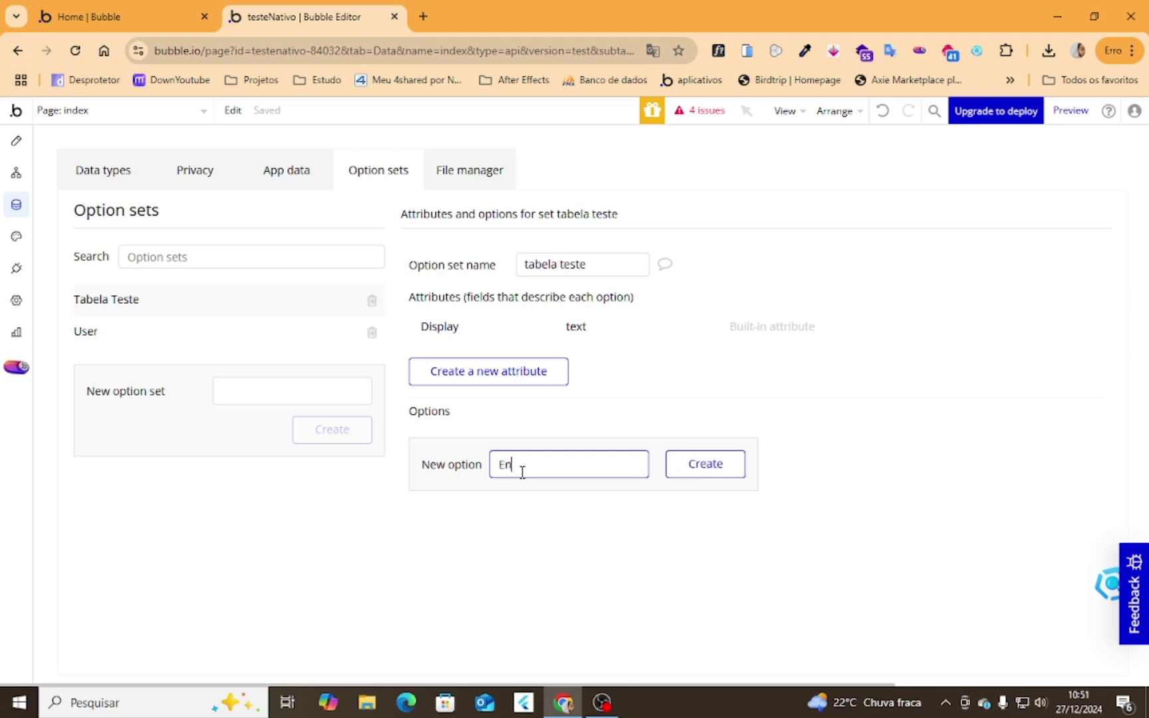
{"action": "type", "text": "dereço"}
{"action": "left_click", "coordinate": [702, 475]}
{"action": "left_click", "coordinate": [570, 500]}
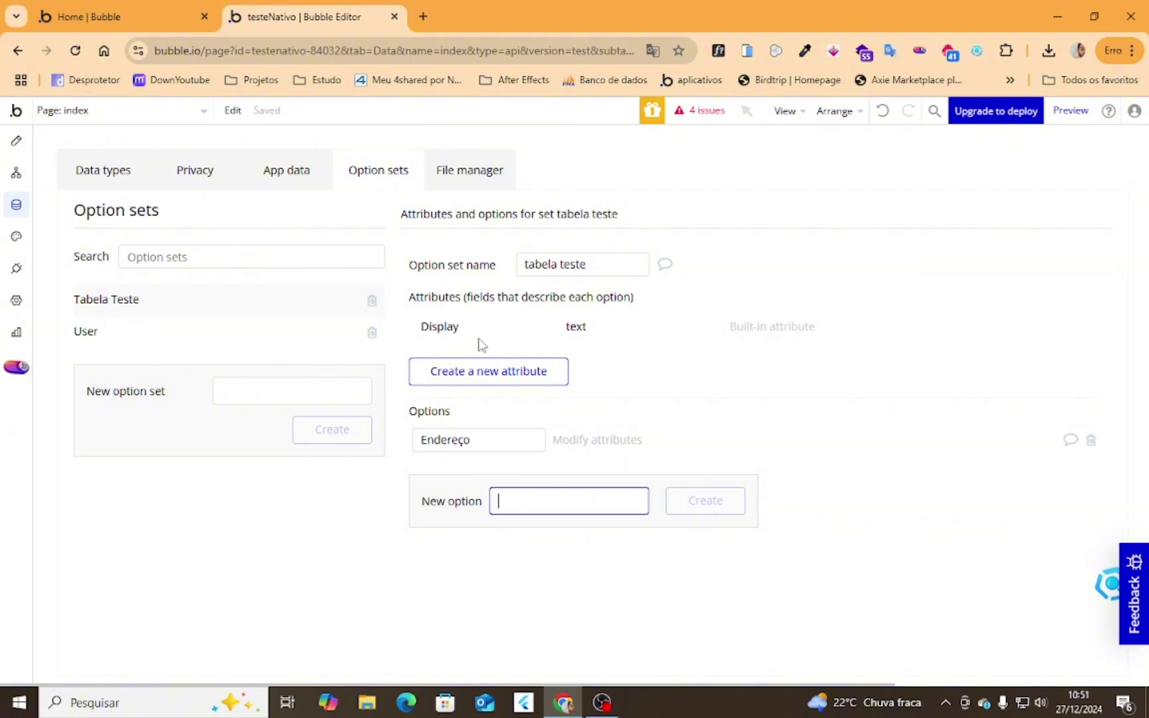
Step: Rename the Endereço option to "Estado"
{"action": "left_click", "coordinate": [486, 441]}
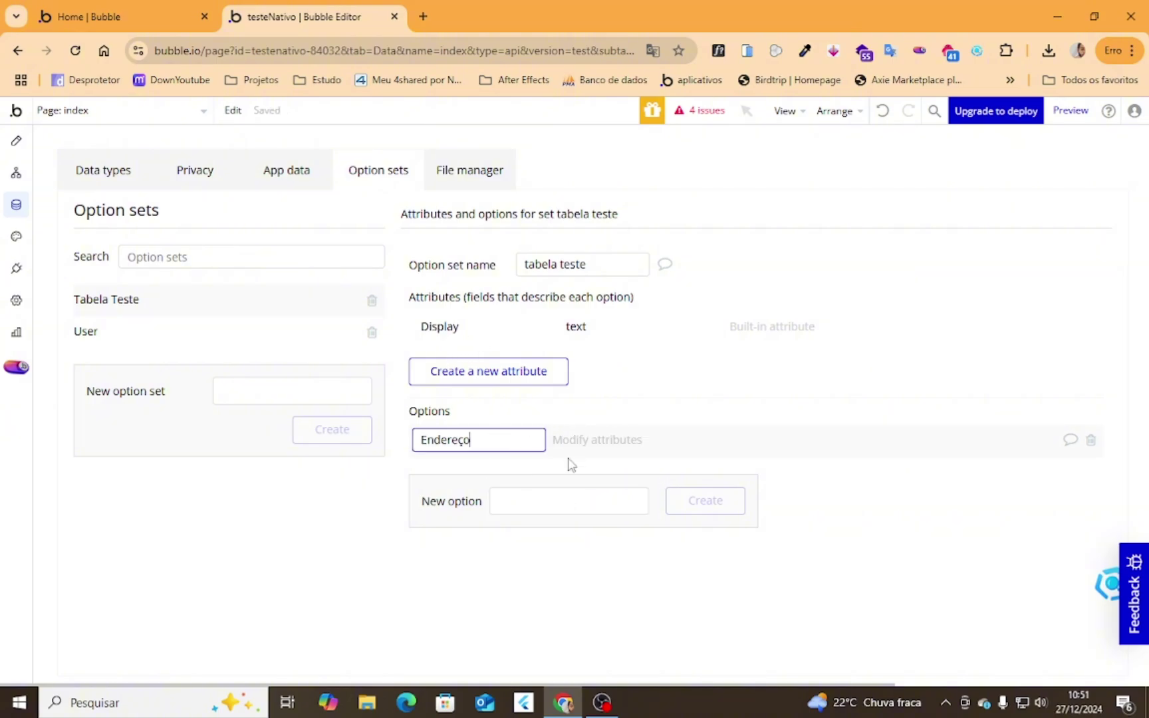
{"action": "double_click", "coordinate": [516, 445]}
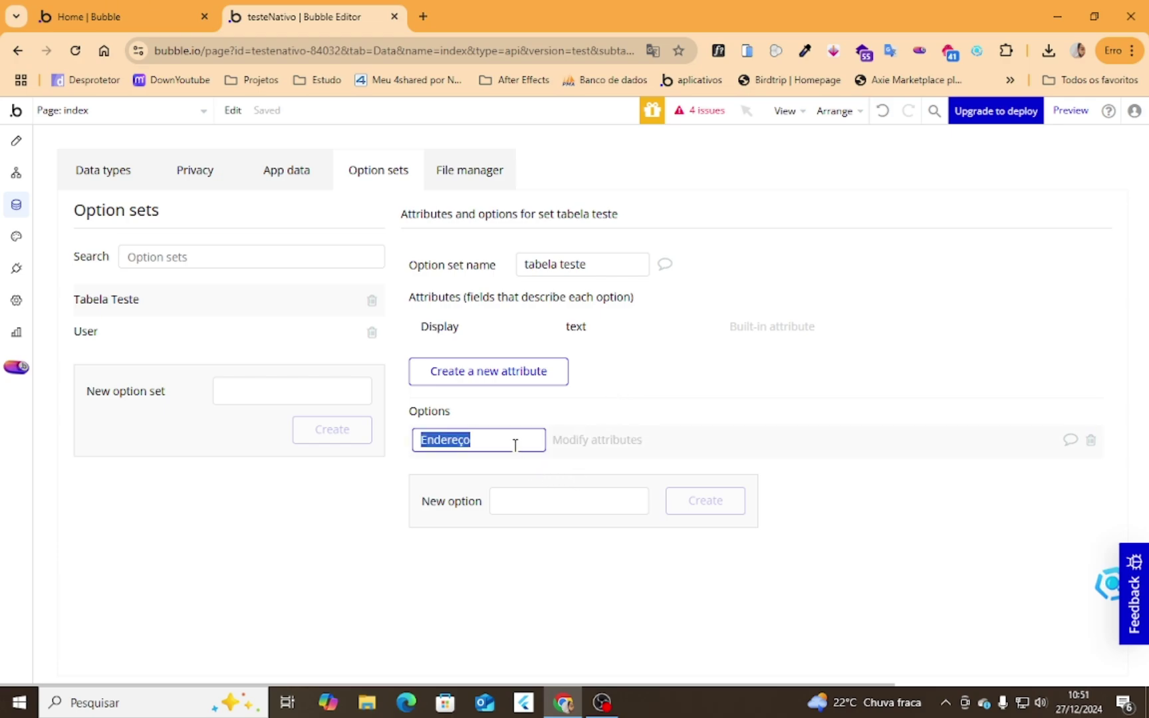
{"action": "type", "text": "Estado"}
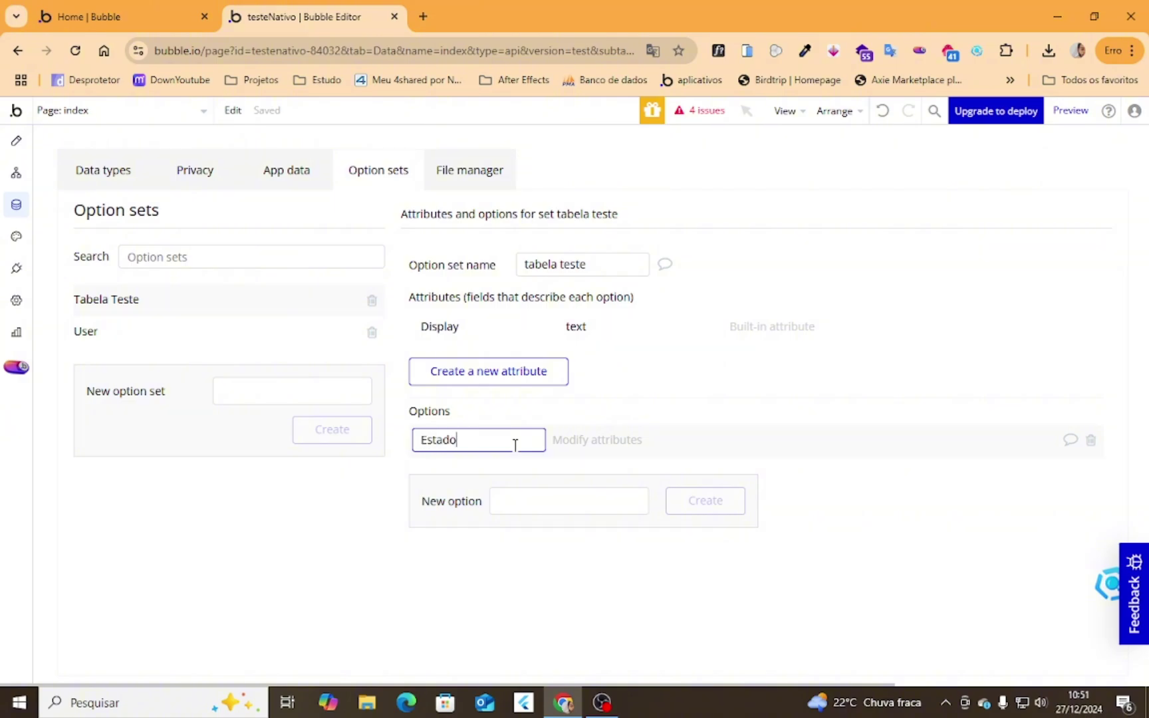
{"action": "left_click", "coordinate": [585, 583]}
Step: Add a second option named "data" to the tabela teste option set
{"action": "left_click", "coordinate": [601, 499]}
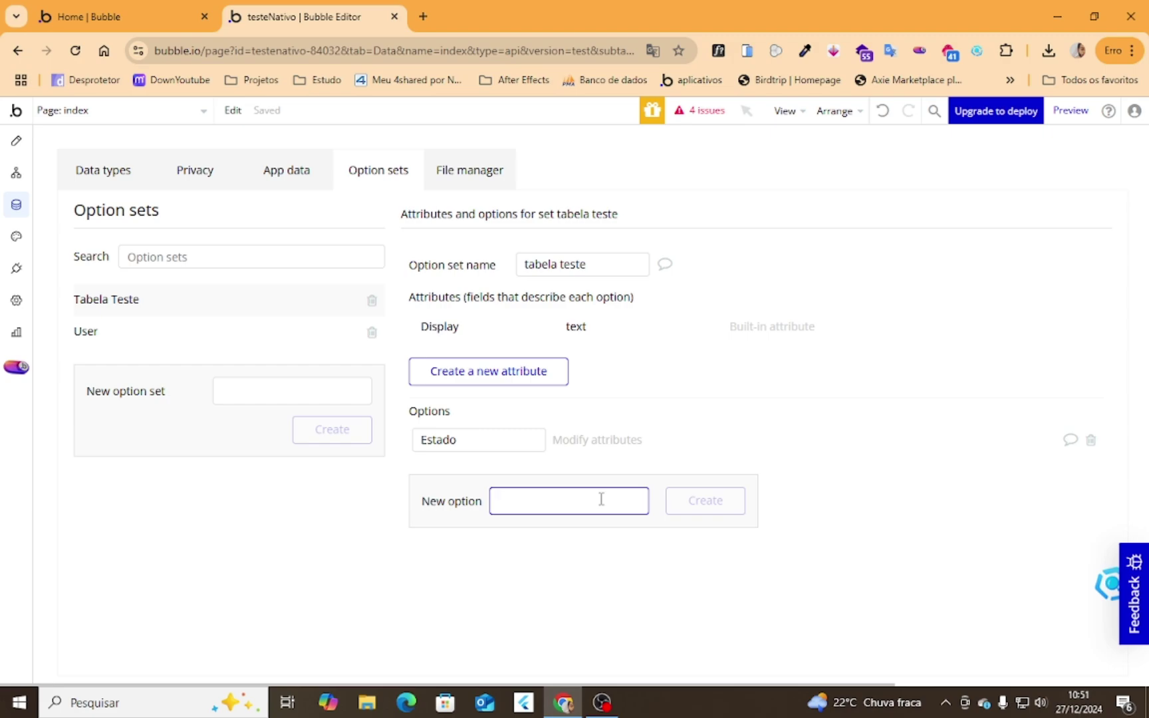
{"action": "type", "text": "data"}
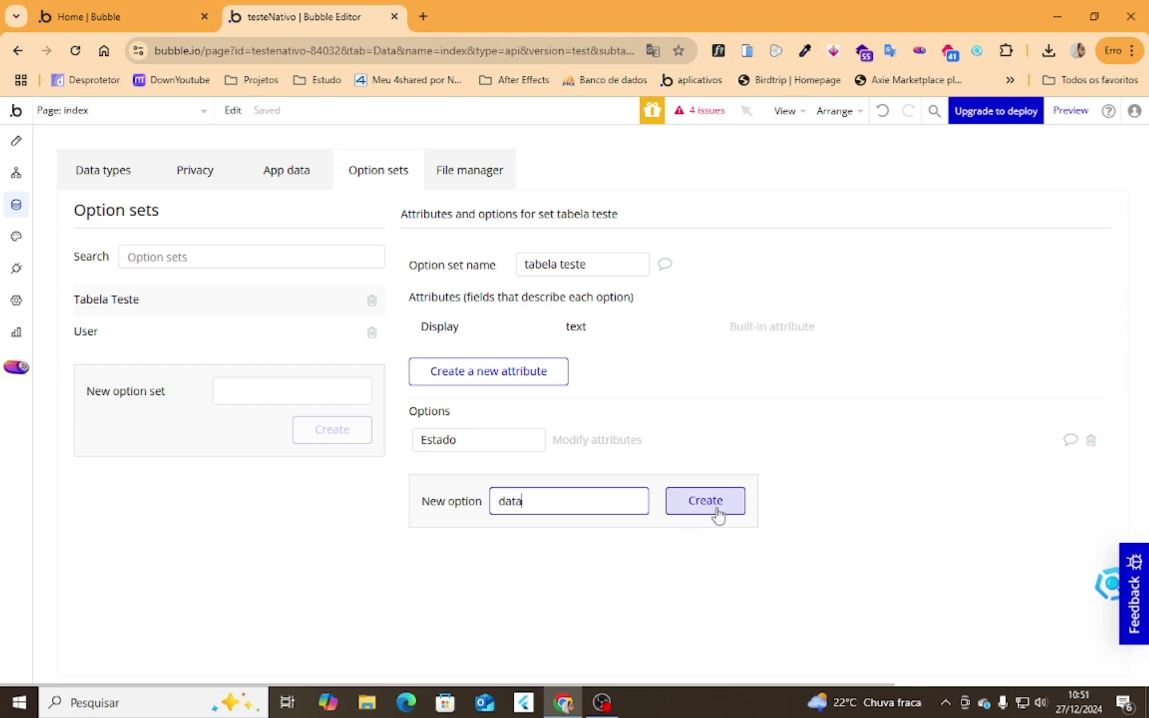
{"action": "left_click", "coordinate": [717, 514]}
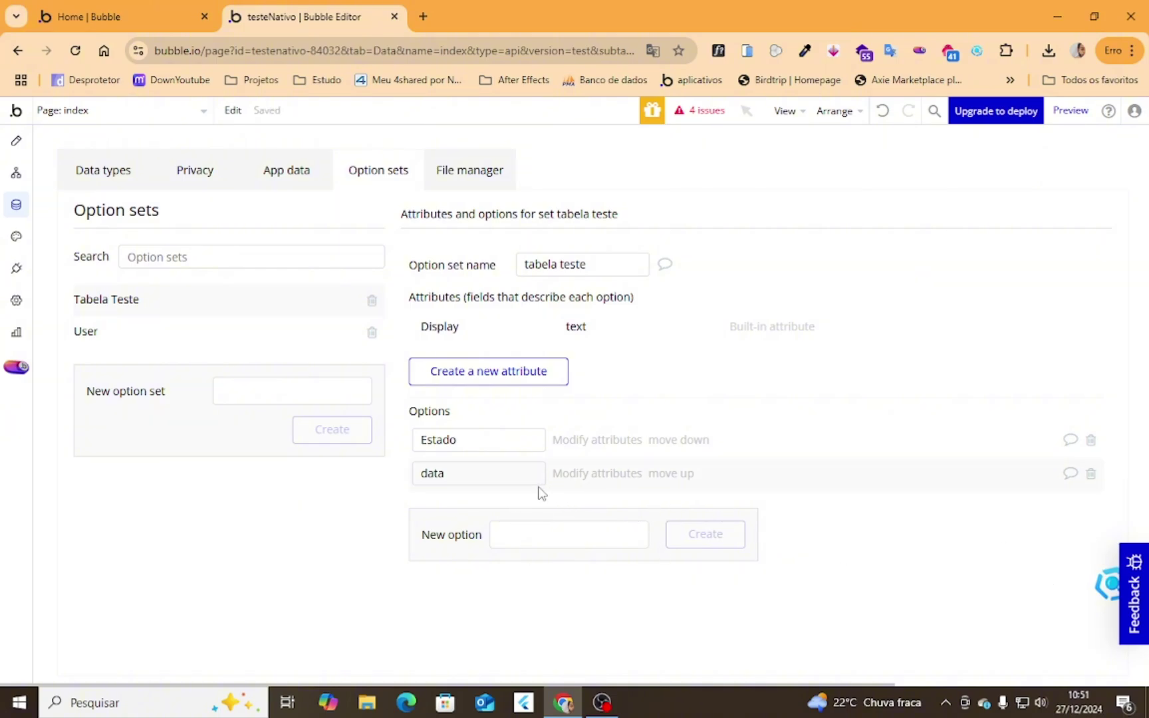
Step: Rename the Estado option to "SP" and the data option to "MG"
{"action": "double_click", "coordinate": [452, 474]}
{"action": "double_click", "coordinate": [470, 439]}
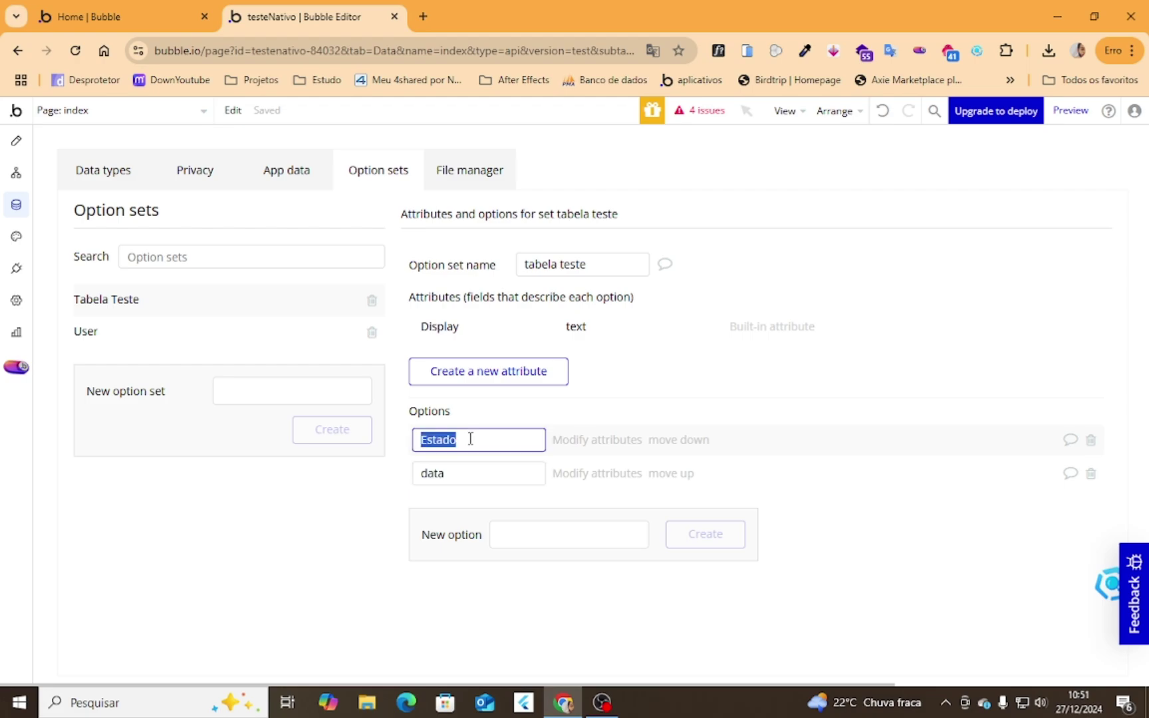
{"action": "type", "text": "SP"}
{"action": "double_click", "coordinate": [523, 477]}
{"action": "type", "text": "MG"}
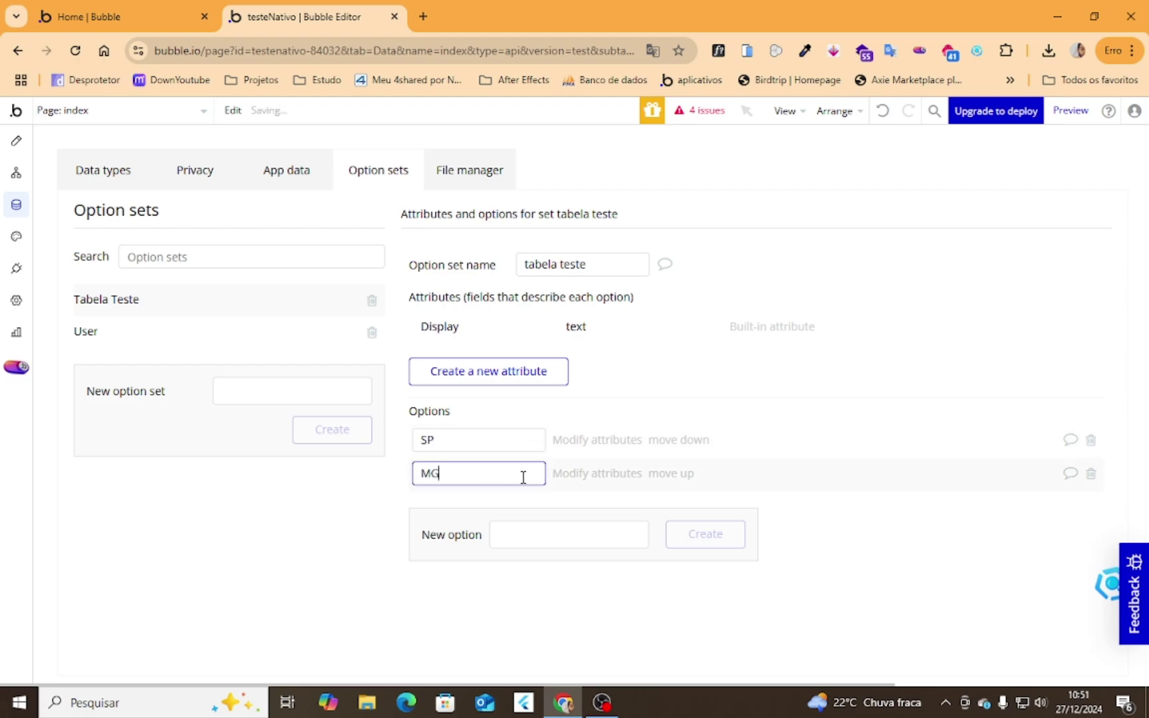
Step: Add a third option named "RJ" to the tabela teste option set
{"action": "left_click", "coordinate": [631, 529]}
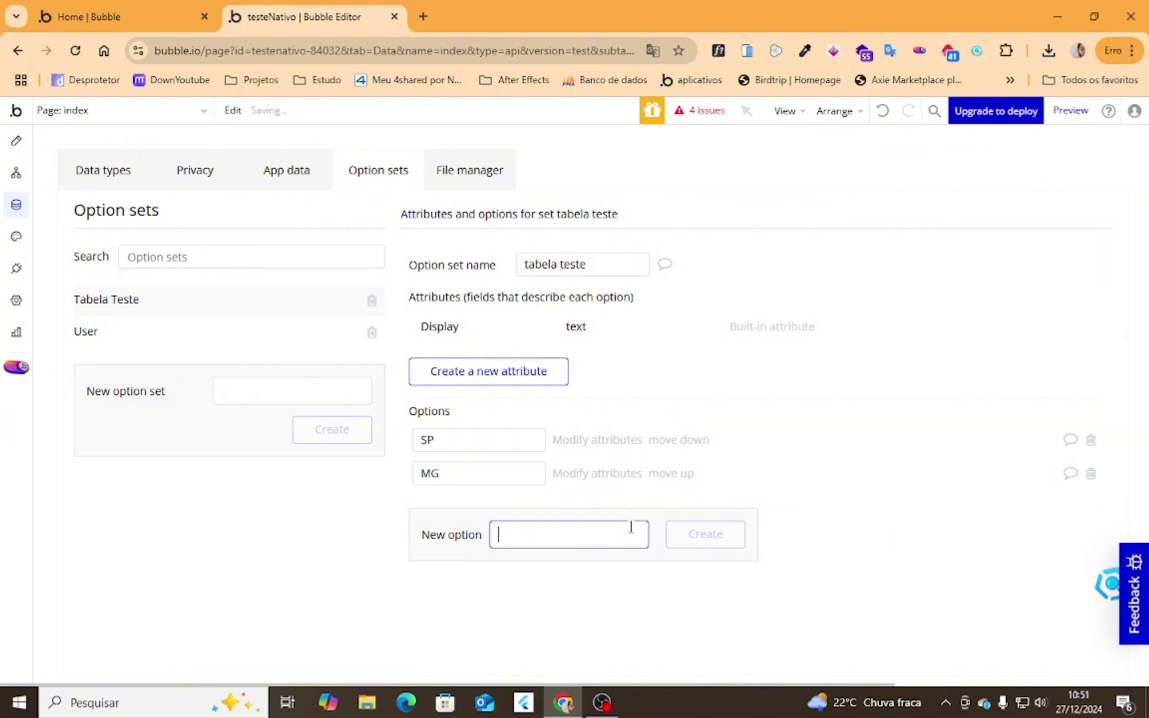
{"action": "type", "text": "RJ"}
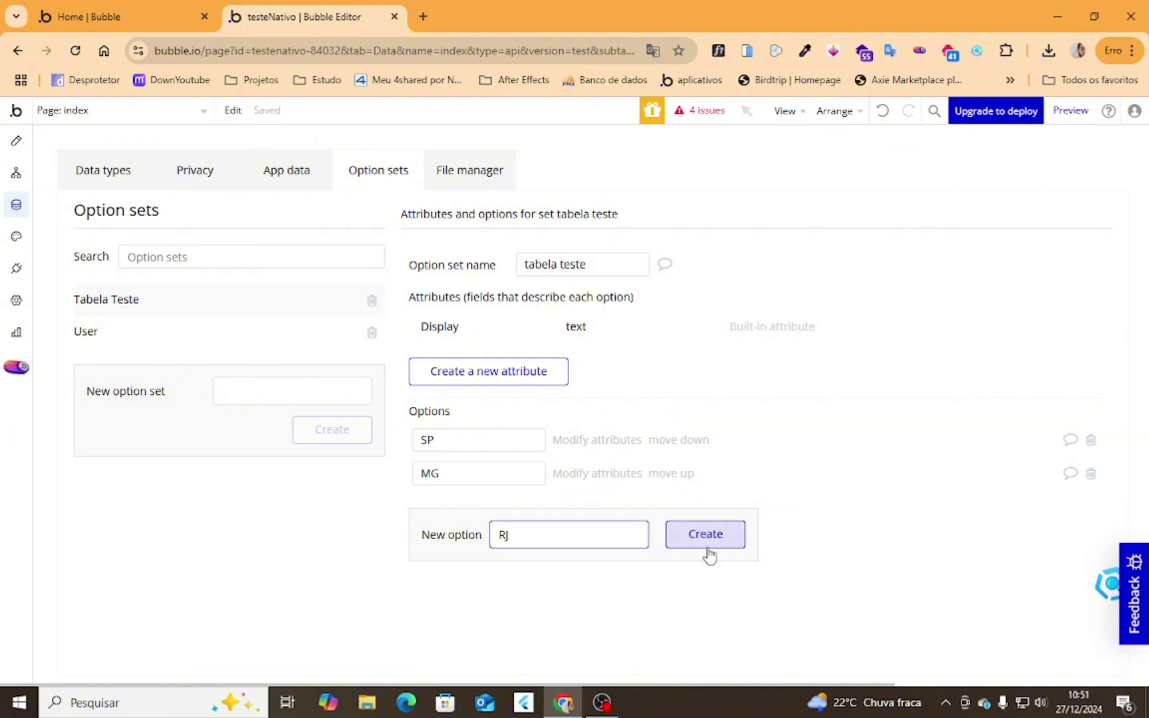
{"action": "left_click", "coordinate": [709, 537]}
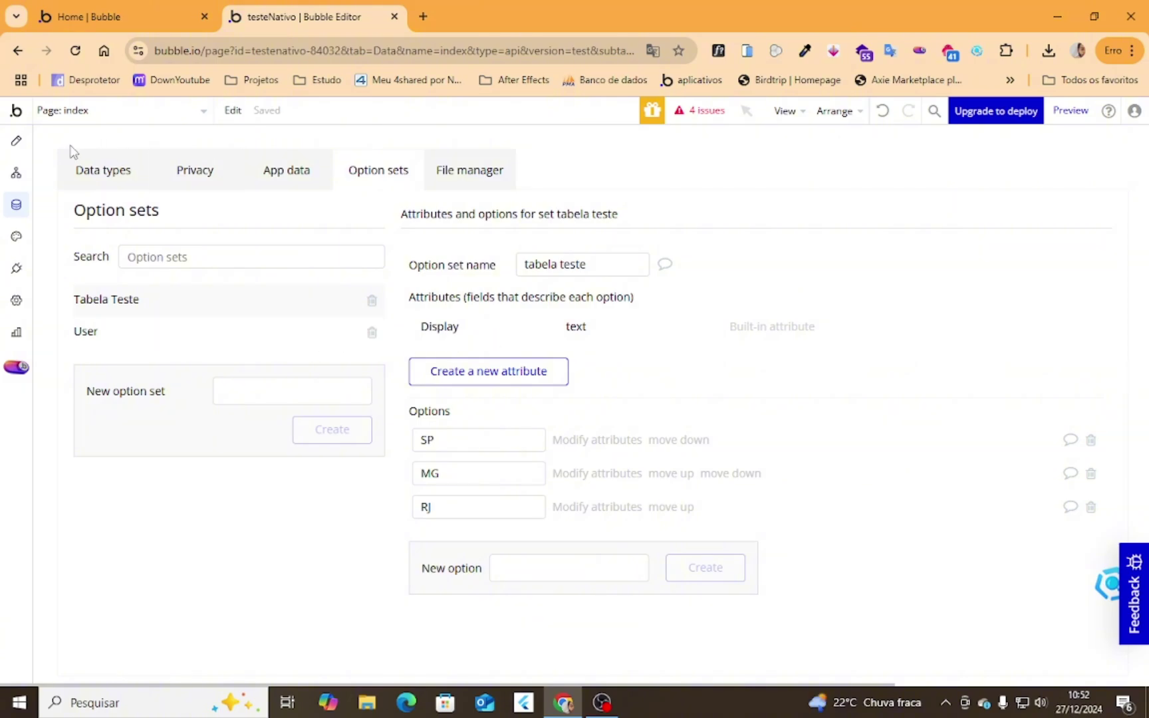
Step: Draw a text element on the index page design, beside the repeating group
{"action": "left_click", "coordinate": [25, 142]}
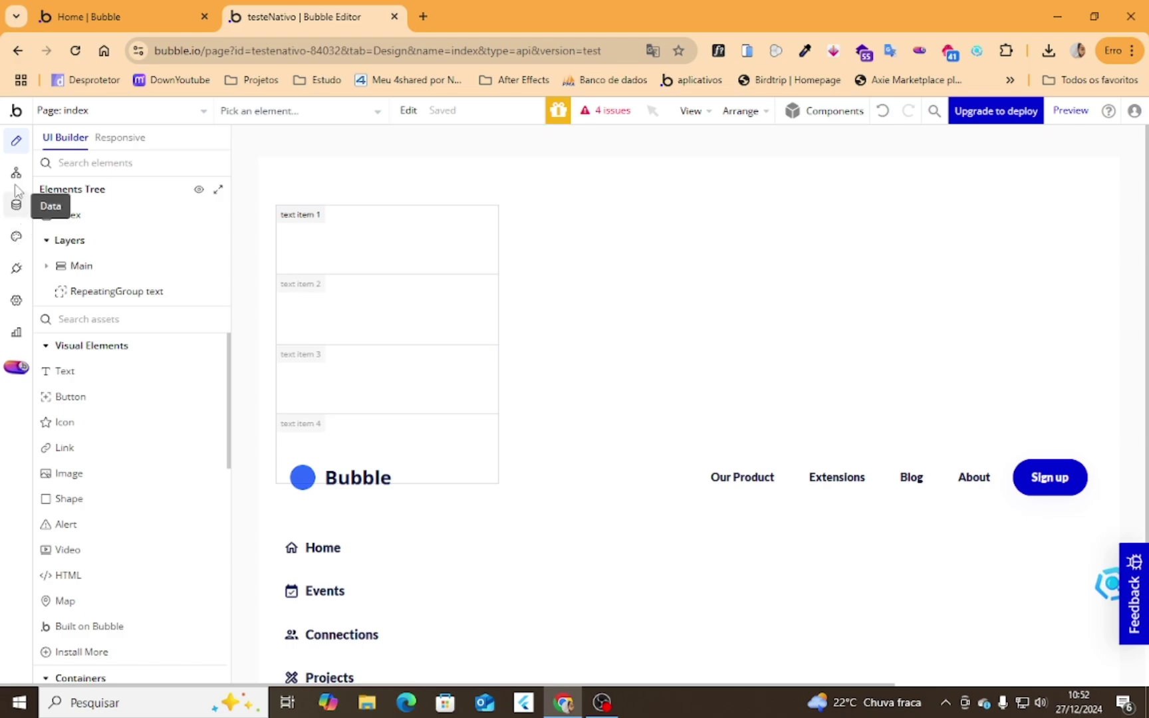
{"action": "left_click", "coordinate": [87, 328]}
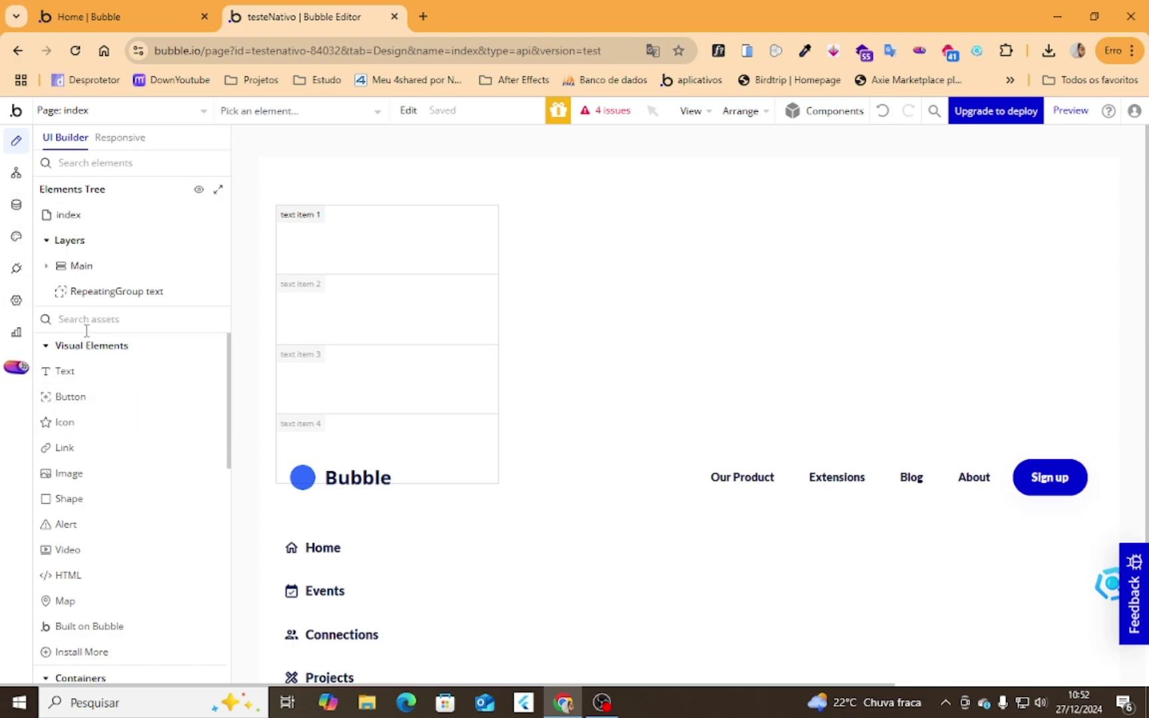
{"action": "type", "text": "reu"}
{"action": "left_click", "coordinate": [85, 374]}
{"action": "left_click", "coordinate": [78, 319]}
{"action": "type", "text": "tex"}
{"action": "left_click", "coordinate": [89, 374]}
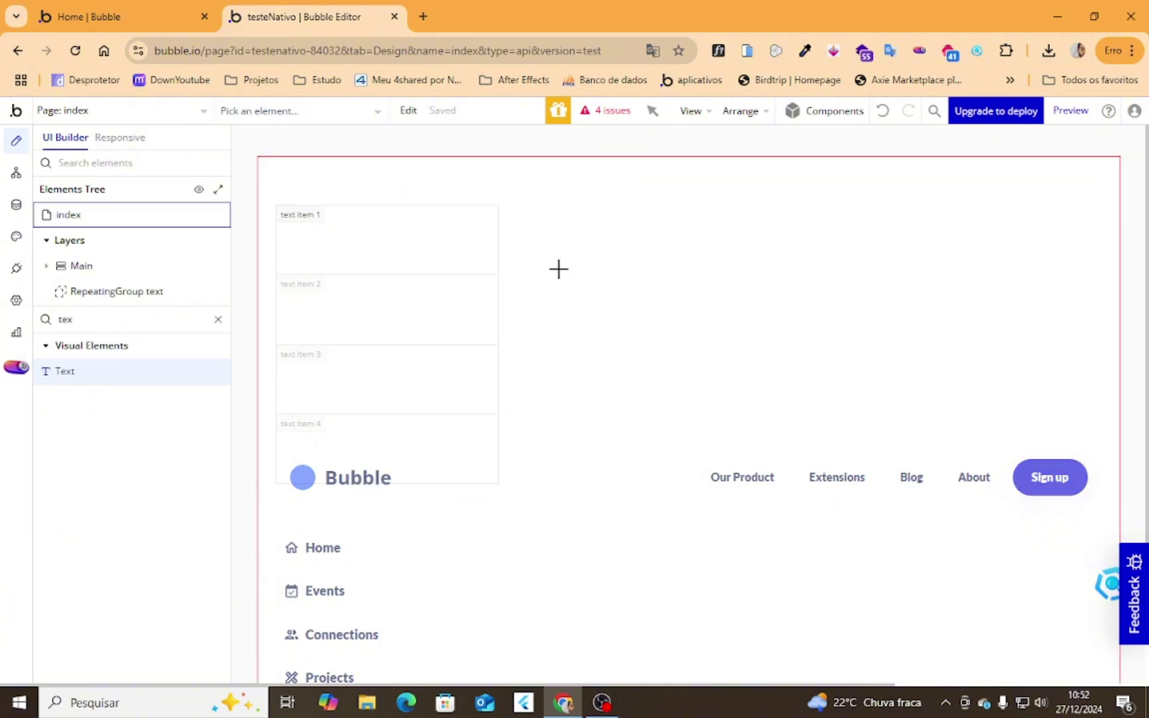
{"action": "left_click_drag", "start_coordinate": [557, 266], "coordinate": [692, 350]}
Step: Set the text element's content to dynamic data that gets all options from the tabela teste option set
{"action": "left_click", "coordinate": [1081, 268]}
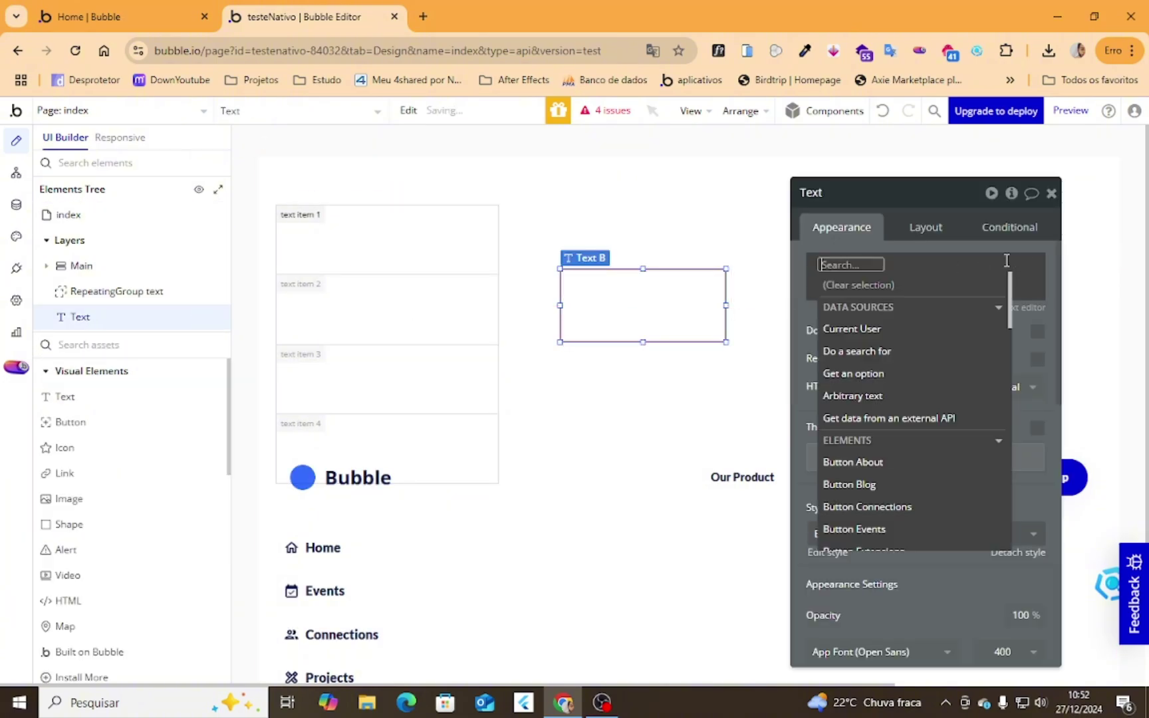
{"action": "left_click", "coordinate": [866, 379]}
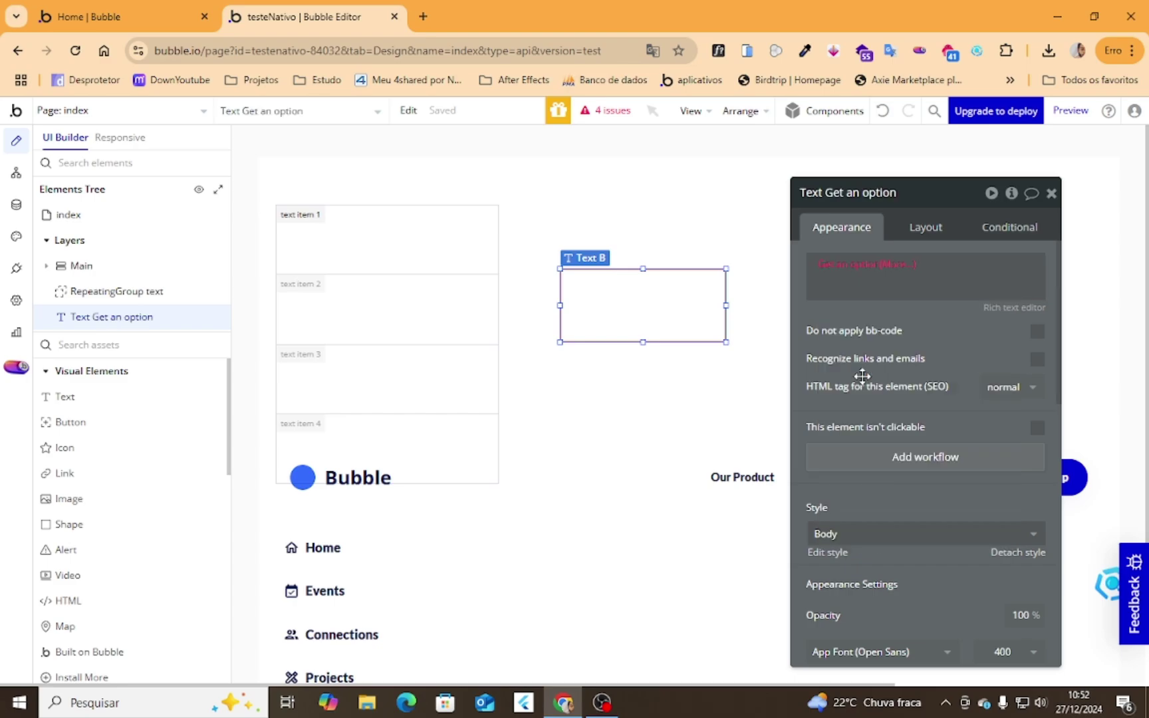
{"action": "left_click", "coordinate": [713, 232]}
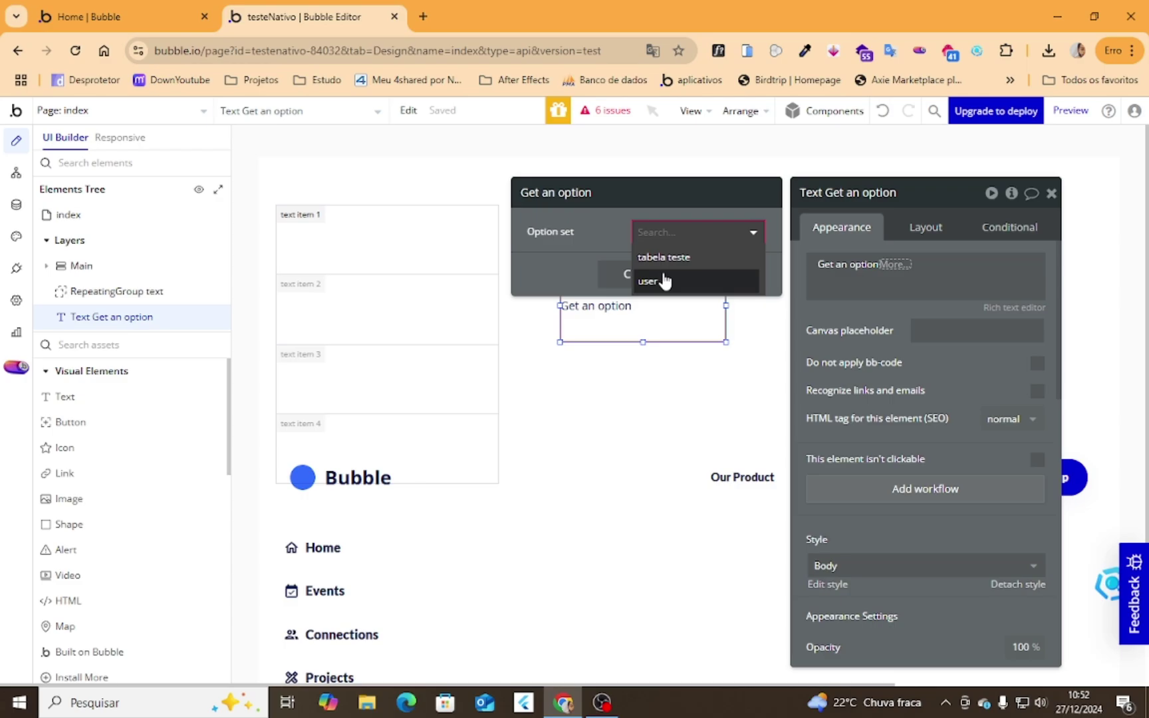
{"action": "left_click", "coordinate": [671, 258]}
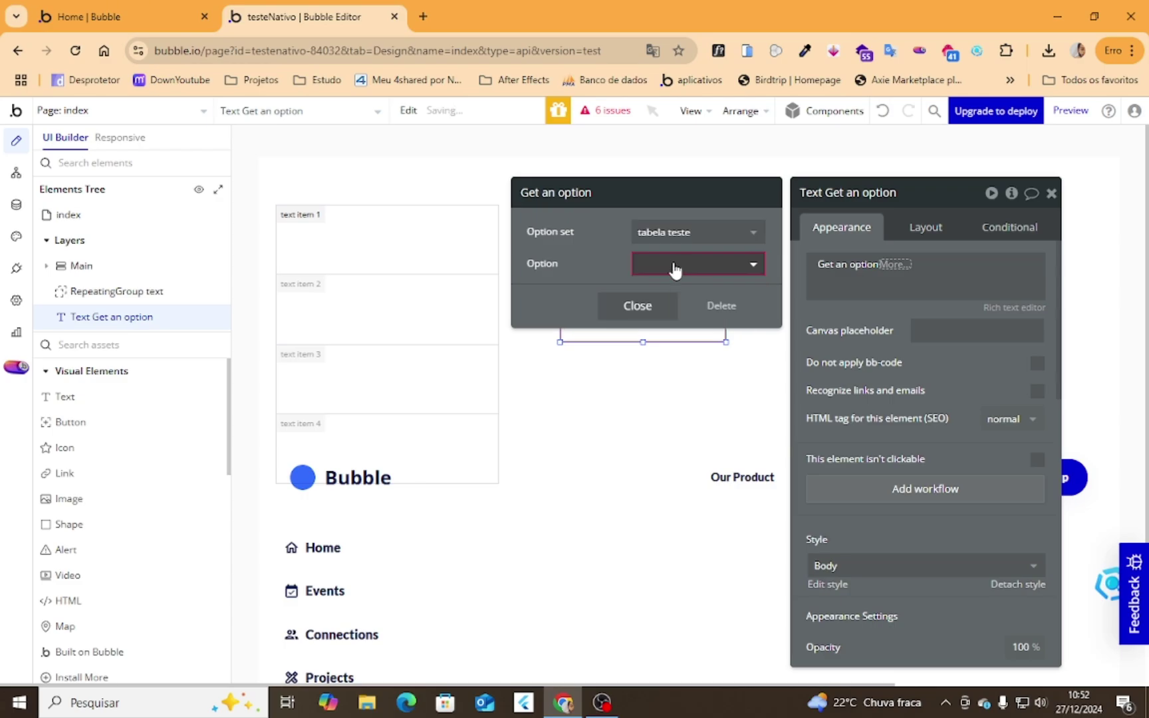
{"action": "left_click", "coordinate": [675, 268]}
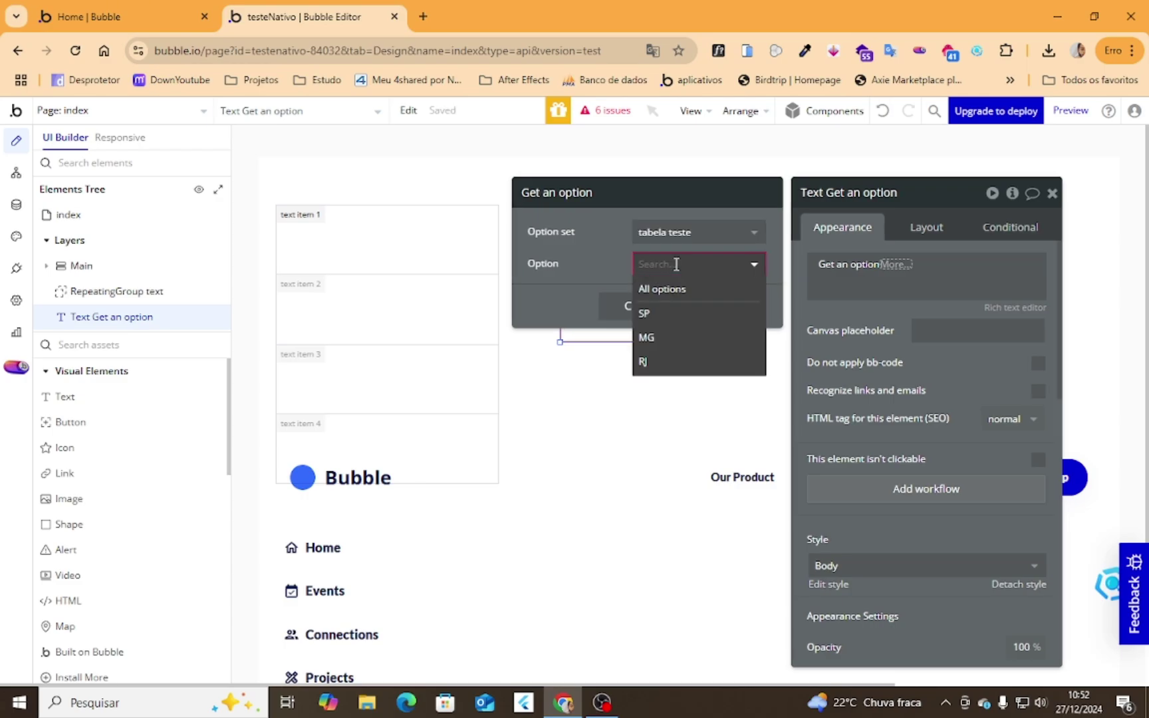
{"action": "left_click", "coordinate": [670, 291]}
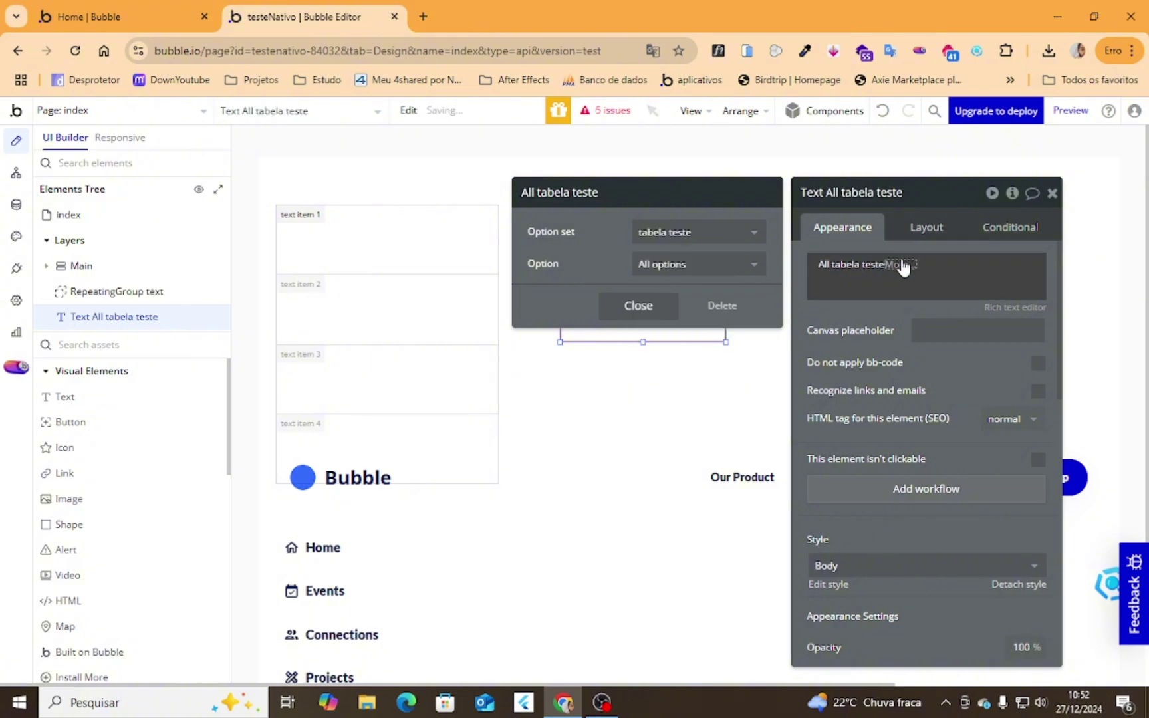
Step: Change the option retrieved by the text element's dynamic expression to SP
{"action": "left_click", "coordinate": [904, 266]}
{"action": "left_click", "coordinate": [899, 265]}
{"action": "left_click", "coordinate": [697, 266]}
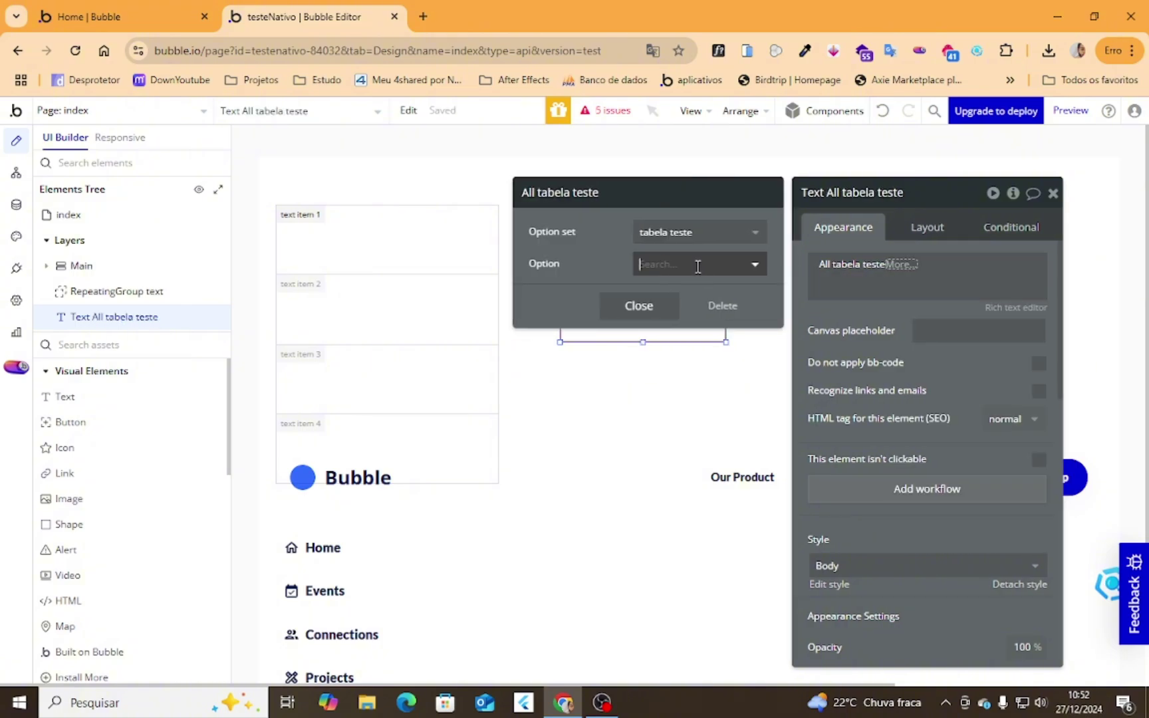
{"action": "left_click", "coordinate": [649, 312]}
{"action": "left_click", "coordinate": [638, 306]}
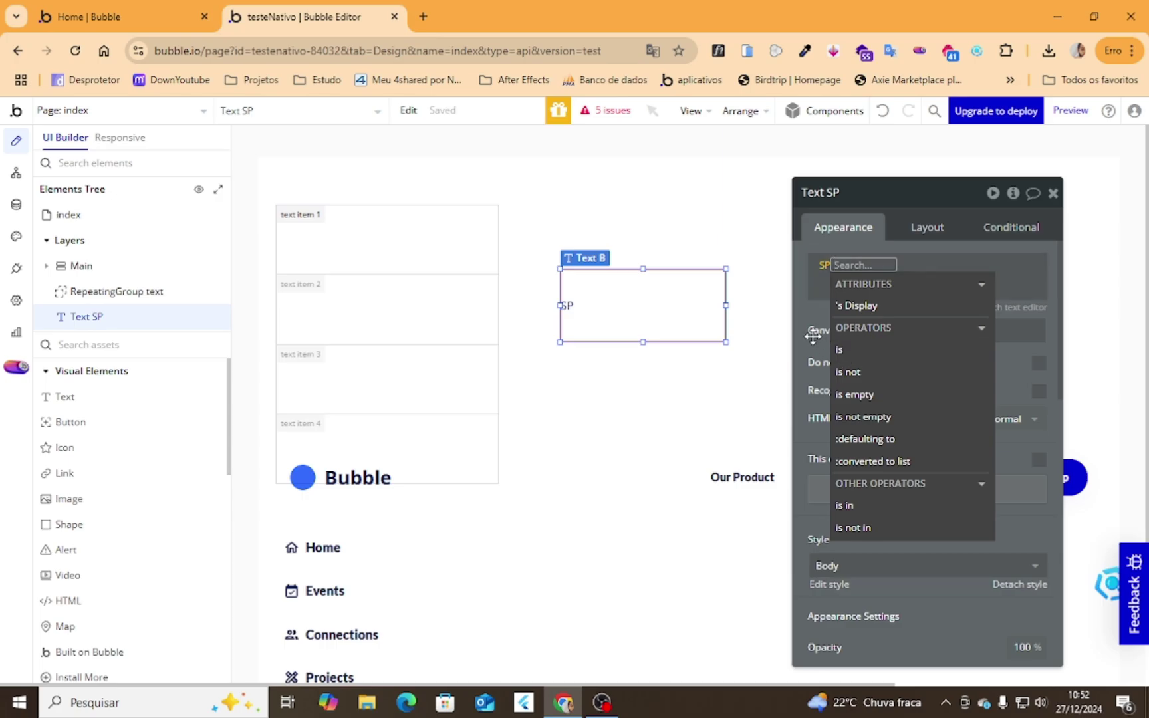
Step: Try appending the Display attribute to the SP expression in the text element
{"action": "left_click", "coordinate": [862, 307]}
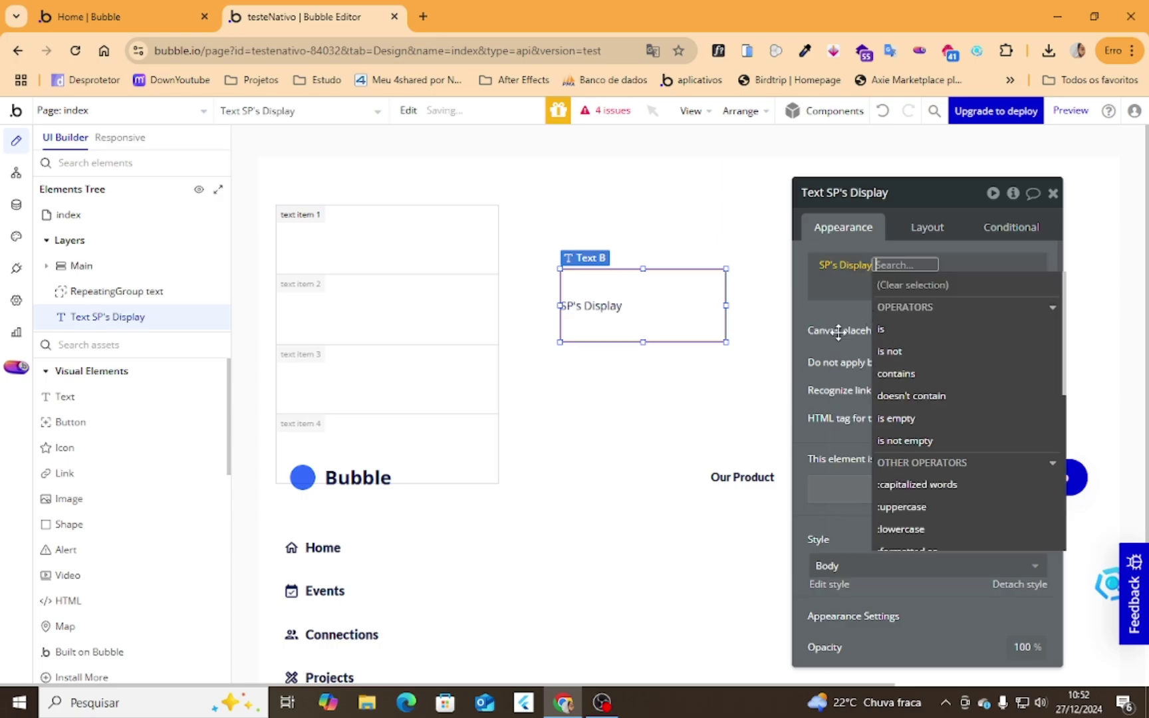
{"action": "left_click", "coordinate": [839, 332]}
{"action": "left_click", "coordinate": [852, 269]}
{"action": "left_click", "coordinate": [848, 286]}
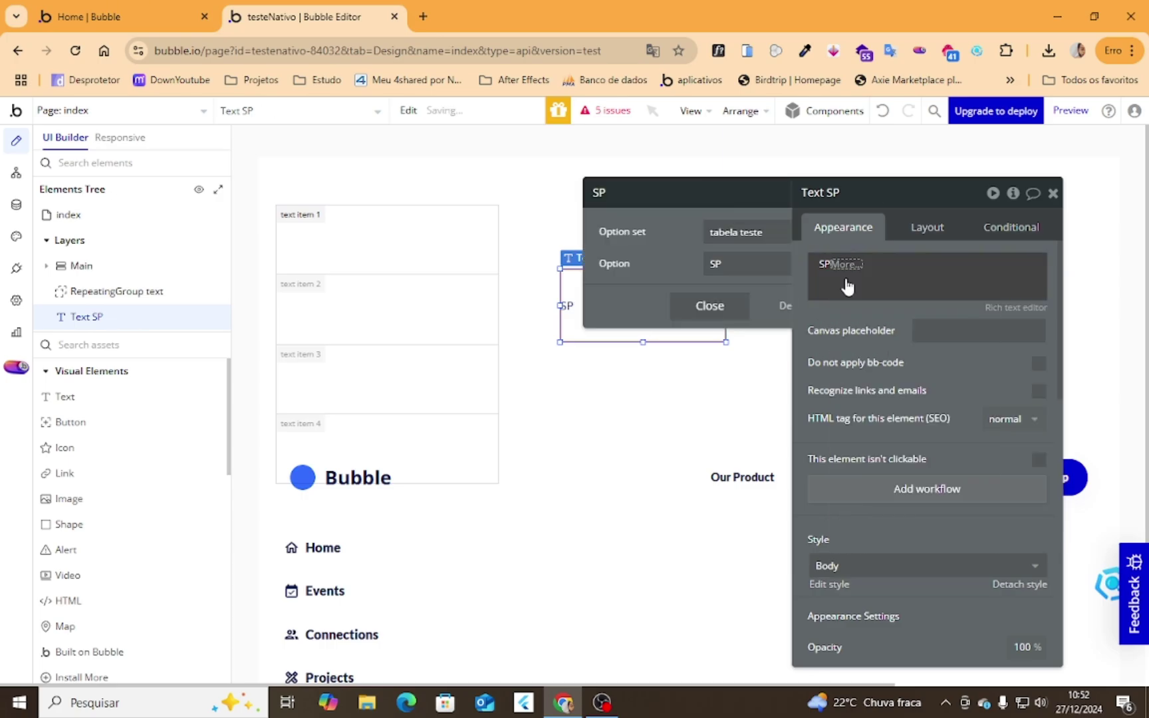
{"action": "left_click", "coordinate": [824, 324]}
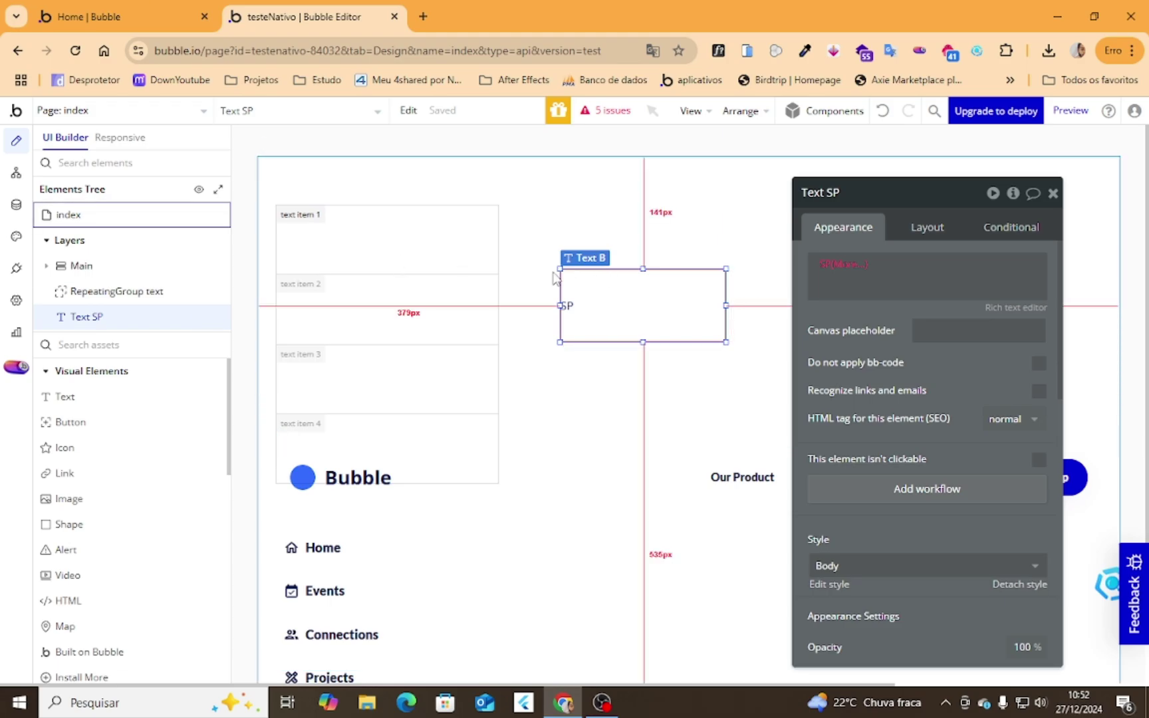
Step: Check the tabela teste option set's attributes and append the Display attribute to the SP expression in the text element
{"action": "left_click", "coordinate": [16, 205]}
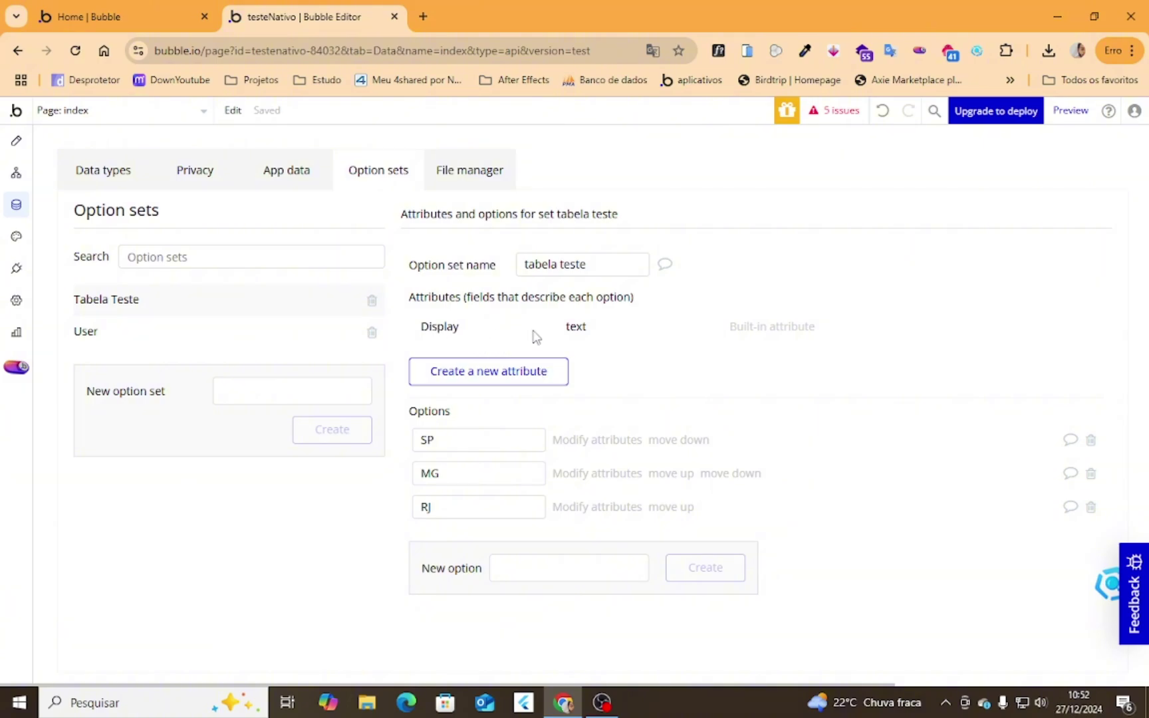
{"action": "left_click", "coordinate": [16, 140]}
{"action": "left_click", "coordinate": [858, 264]}
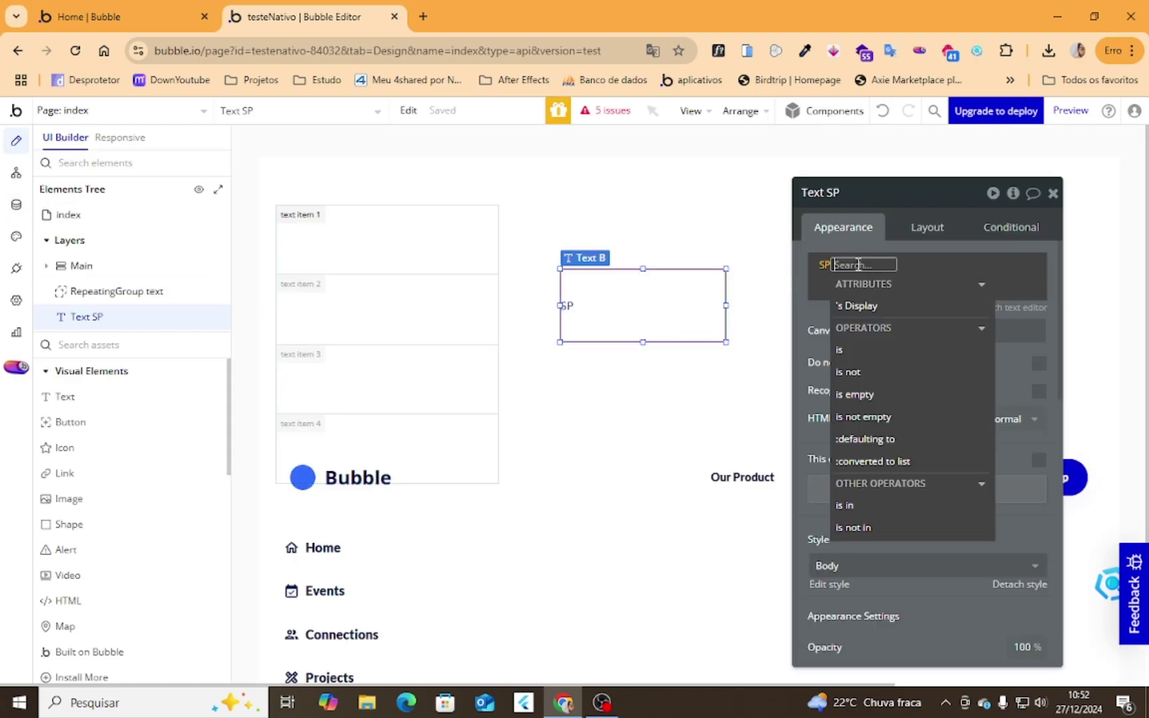
{"action": "left_click", "coordinate": [859, 305]}
Step: Preview the index page and check the value displayed by the text element
{"action": "left_click", "coordinate": [1065, 111]}
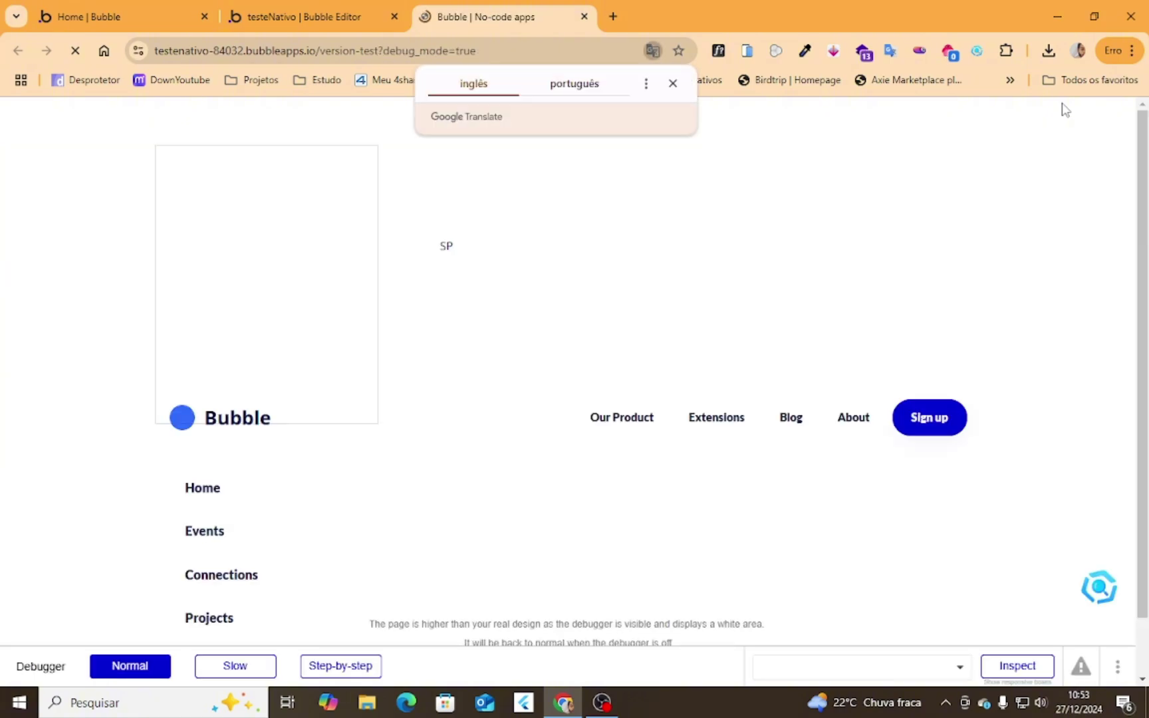
{"action": "left_click", "coordinate": [449, 245]}
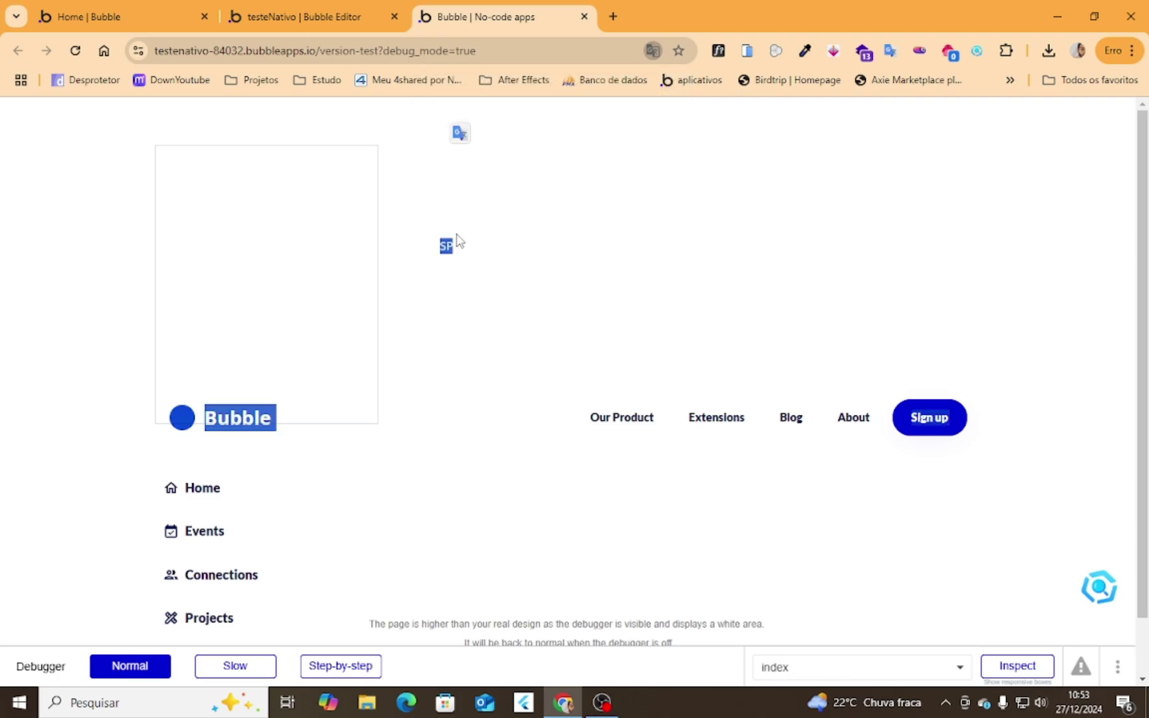
{"action": "key", "text": "ctrl+shift+Tab"}
Step: Create an attribute named numero of type number in the tabela teste option set
{"action": "left_click", "coordinate": [17, 205]}
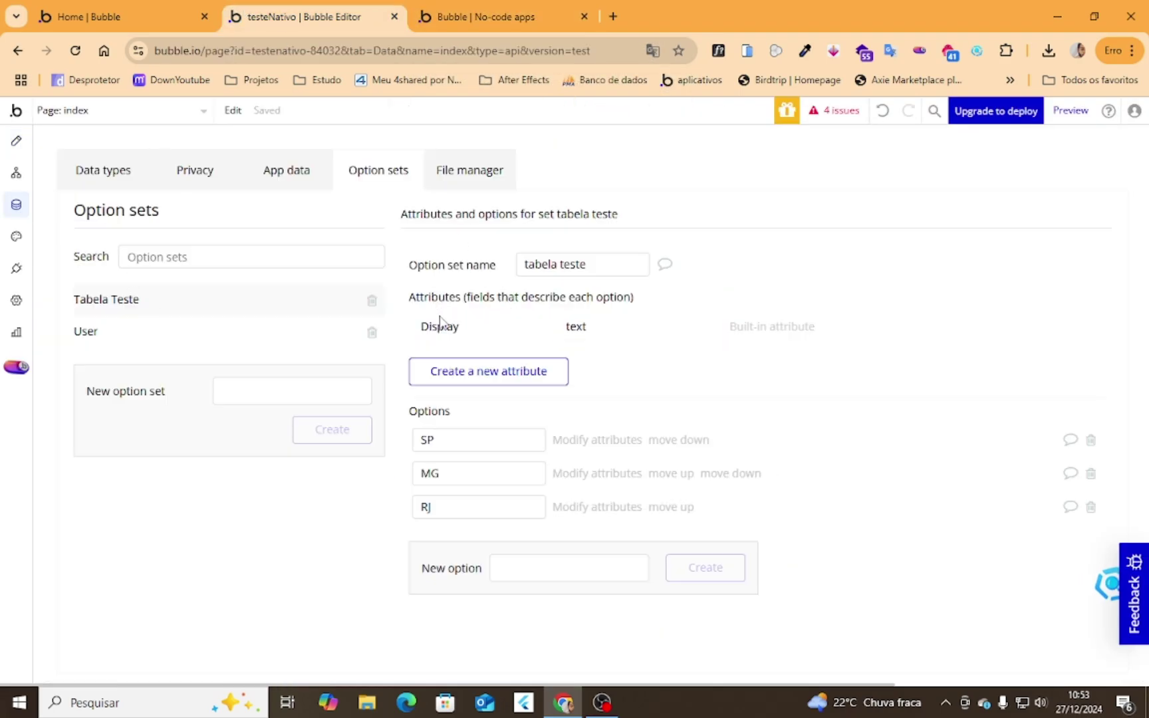
{"action": "left_click", "coordinate": [522, 377]}
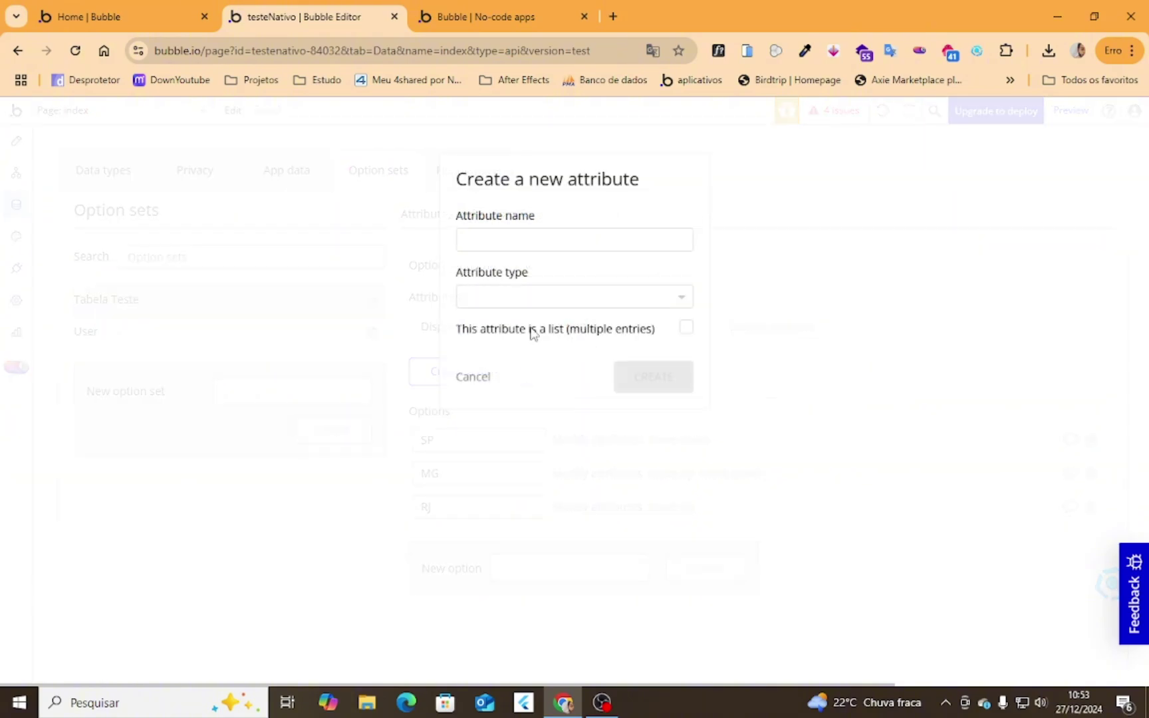
{"action": "left_click", "coordinate": [528, 234]}
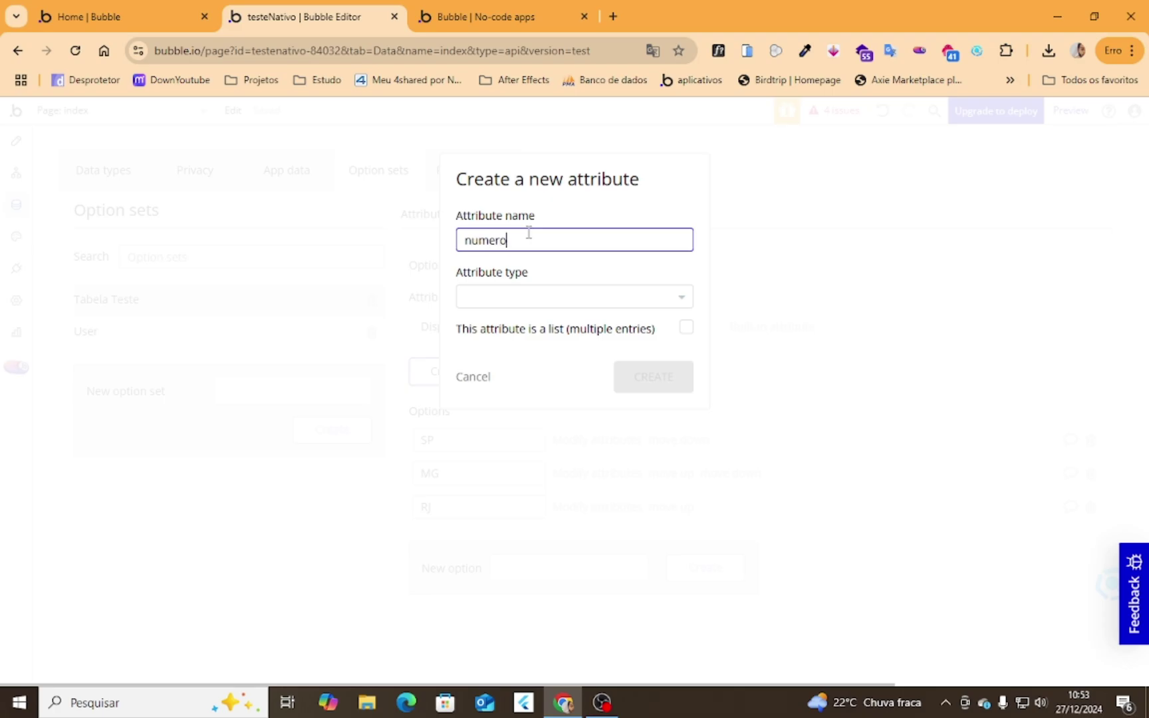
{"action": "left_click", "coordinate": [625, 298]}
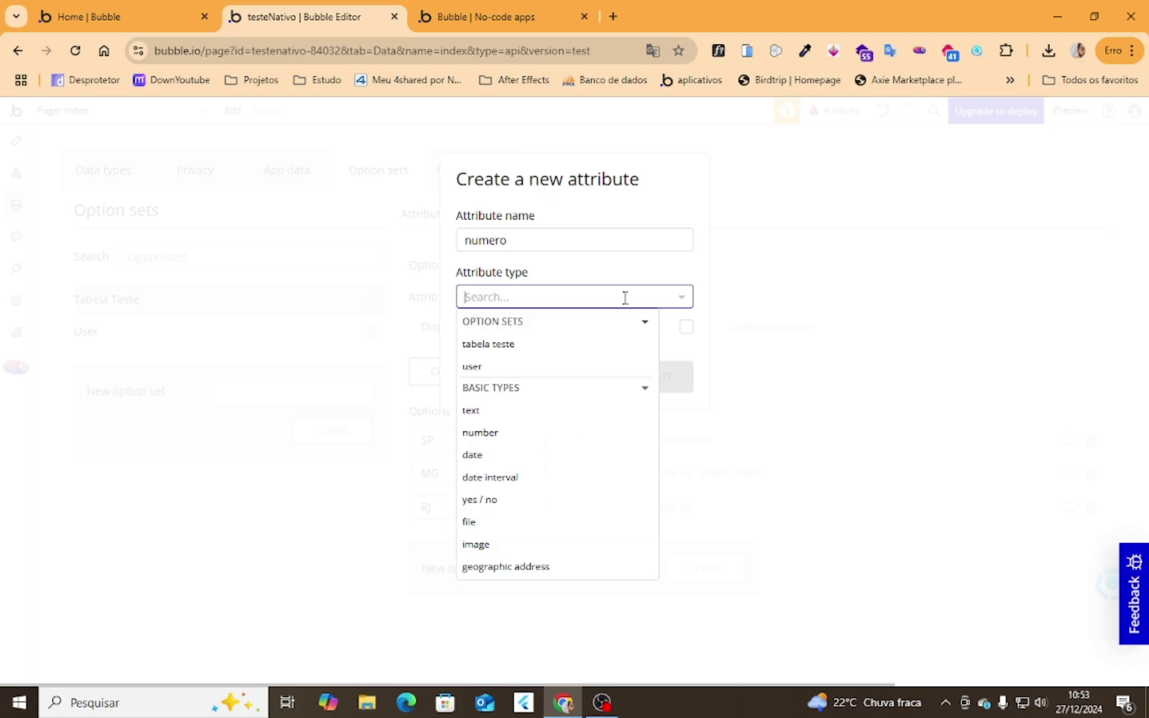
{"action": "left_click", "coordinate": [493, 433]}
{"action": "left_click", "coordinate": [654, 382]}
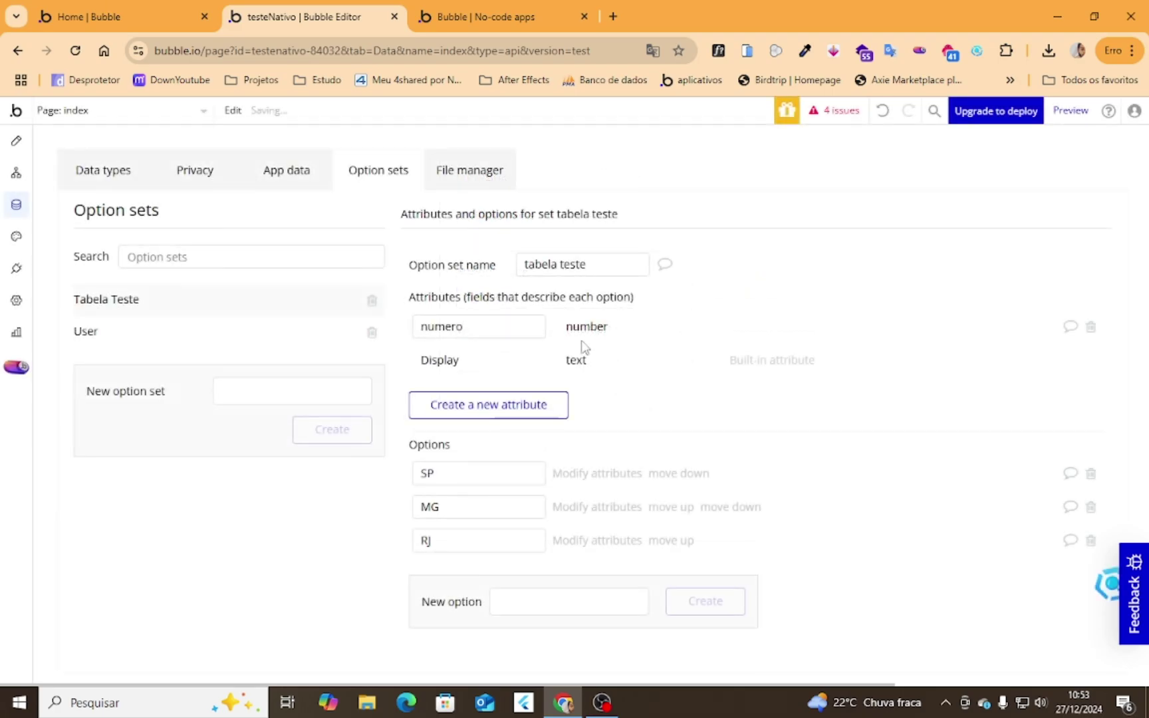
Step: Create an attribute named data of type date in the tabela teste option set
{"action": "left_click", "coordinate": [503, 403]}
{"action": "left_click", "coordinate": [557, 241]}
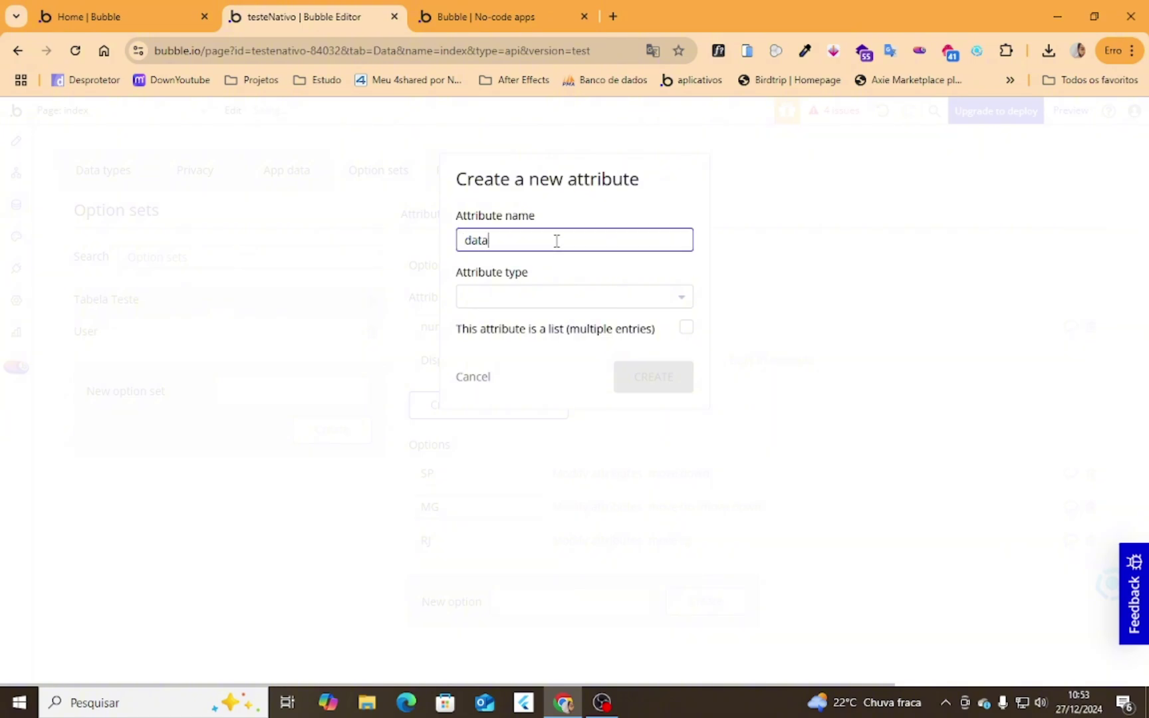
{"action": "left_click", "coordinate": [538, 297]}
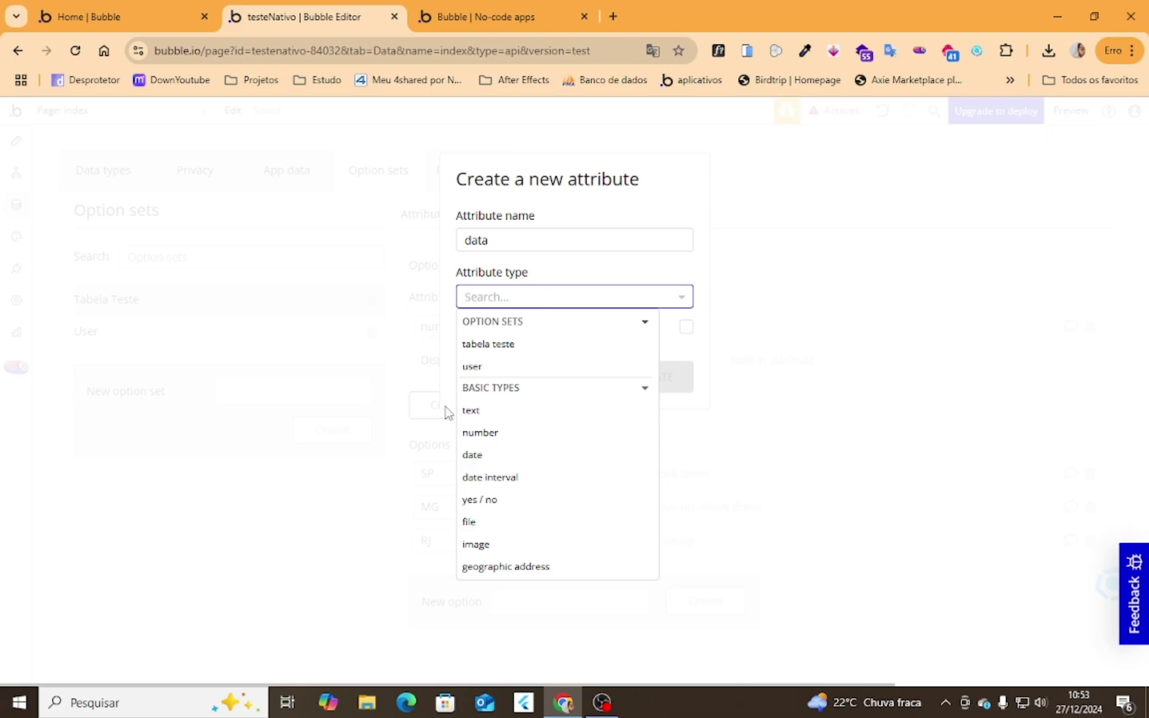
{"action": "left_click", "coordinate": [488, 457]}
{"action": "left_click", "coordinate": [642, 384]}
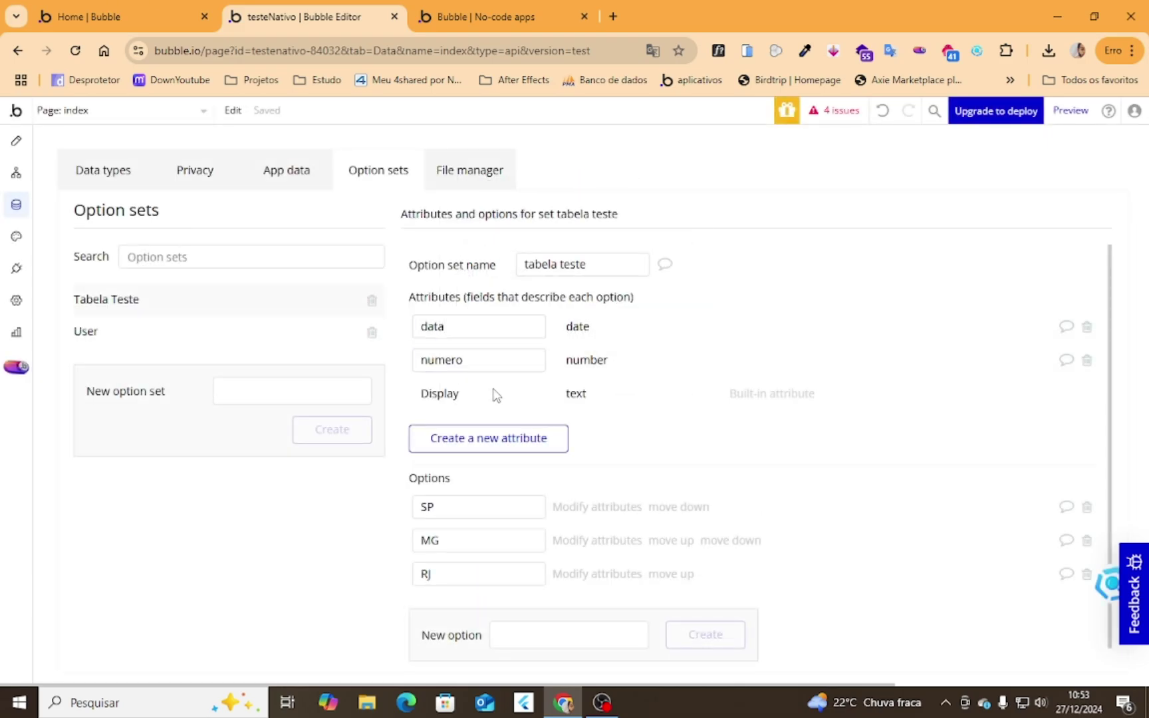
Step: Review the SP, MG and RJ options and the data, numero and Display attributes of the tabela teste option set
{"action": "left_click", "coordinate": [521, 503]}
{"action": "left_click", "coordinate": [514, 538]}
{"action": "left_click", "coordinate": [516, 567]}
{"action": "left_click", "coordinate": [506, 508]}
{"action": "left_click_drag", "start_coordinate": [473, 504], "coordinate": [379, 505]}
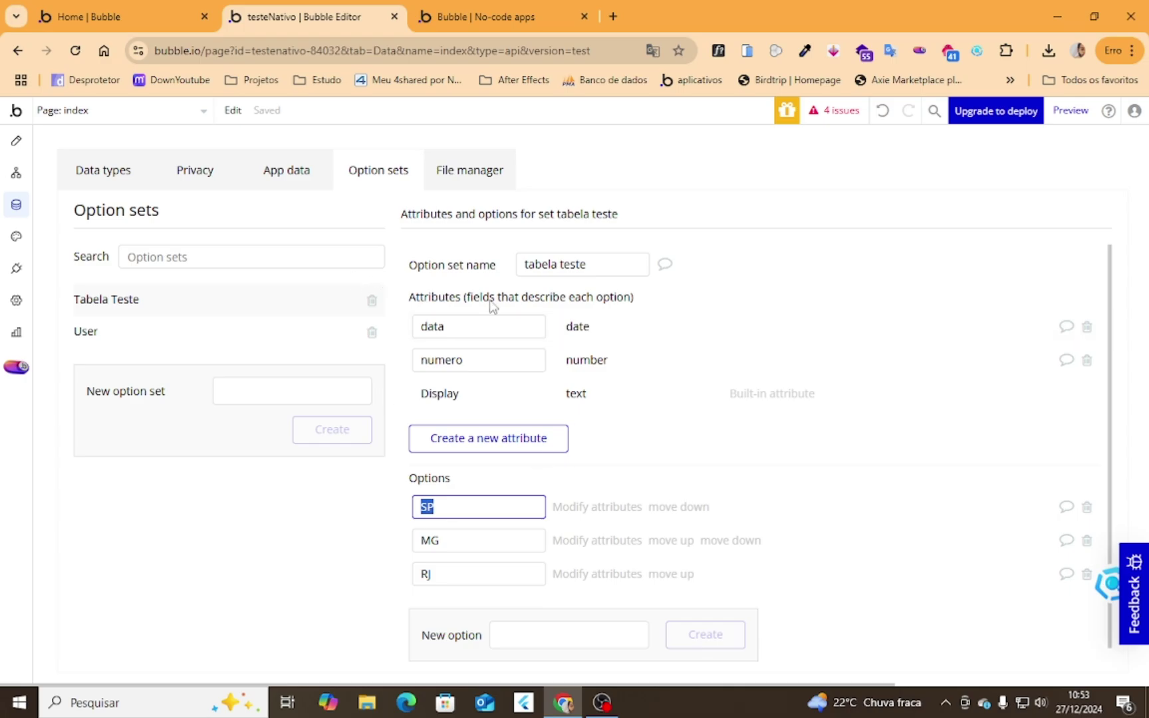
{"action": "left_click", "coordinate": [491, 399]}
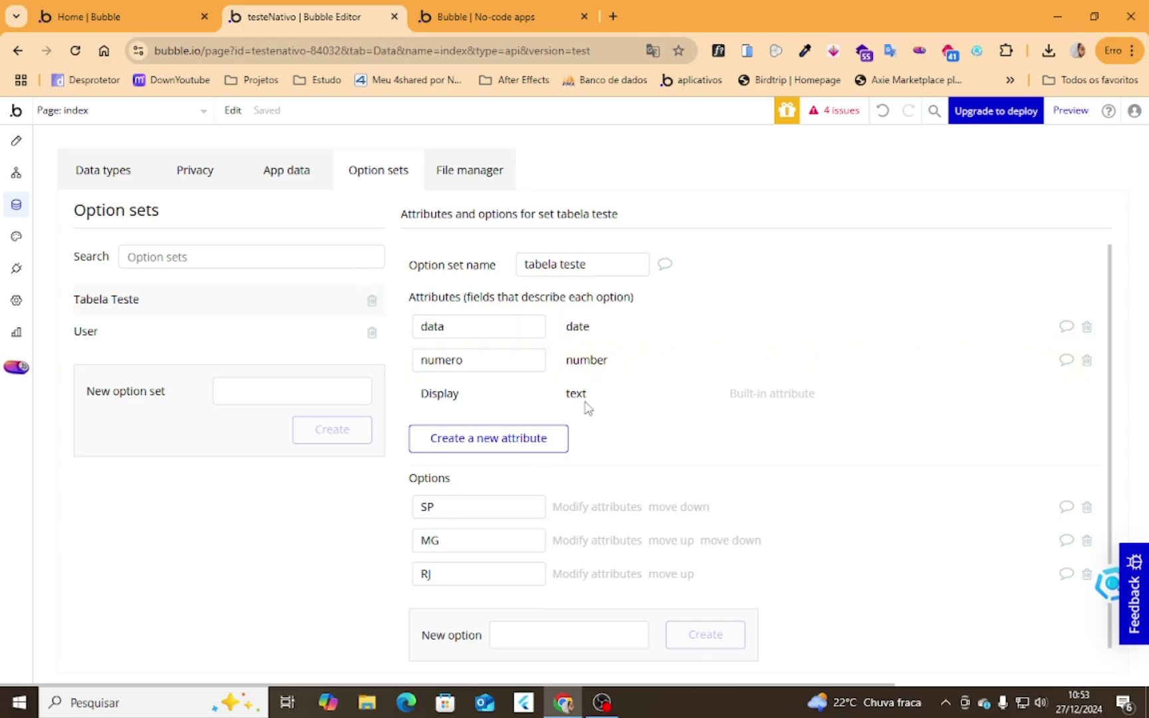
{"action": "left_click", "coordinate": [469, 357]}
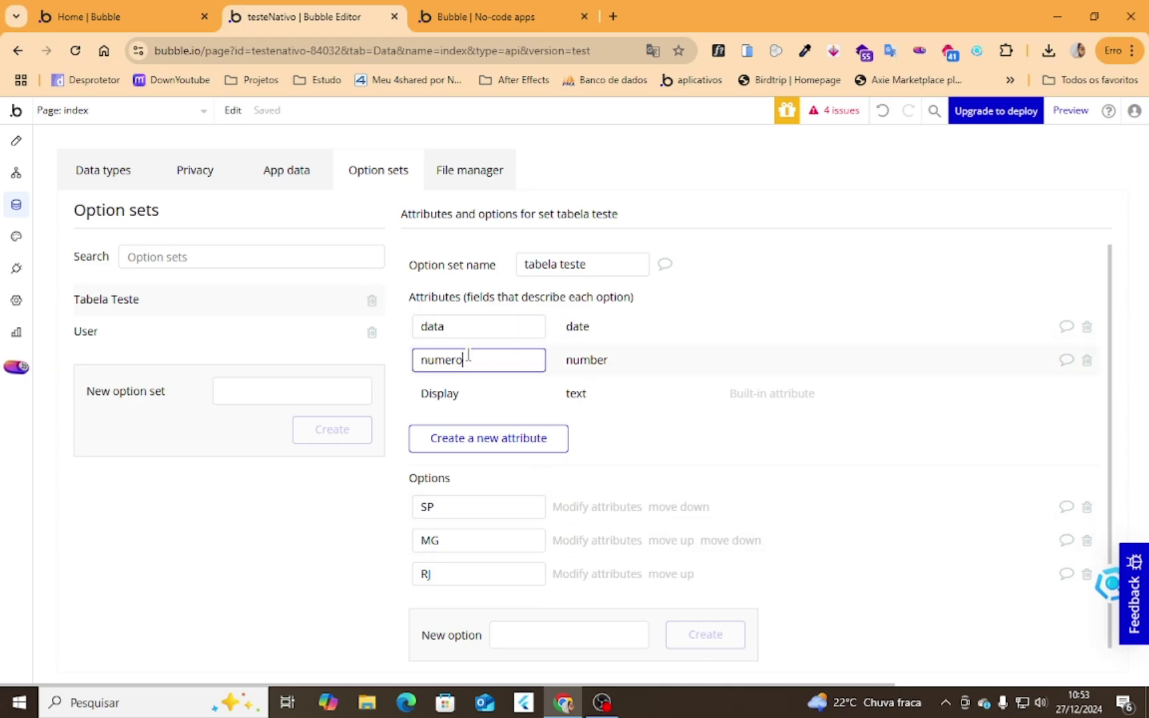
{"action": "left_click", "coordinate": [502, 327]}
Step: Set the SP option's Numero to 1 and Data to 10/10/1000 08:08 pm, copying the date before saving
{"action": "left_click", "coordinate": [432, 507]}
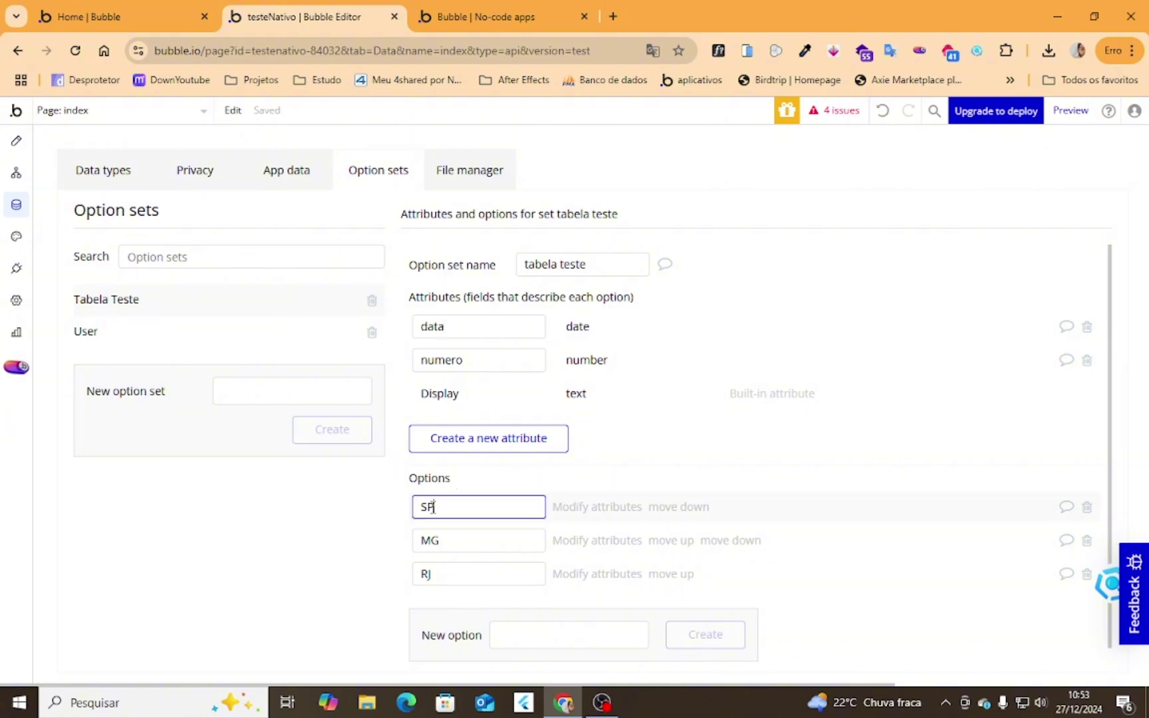
{"action": "left_click", "coordinate": [603, 512]}
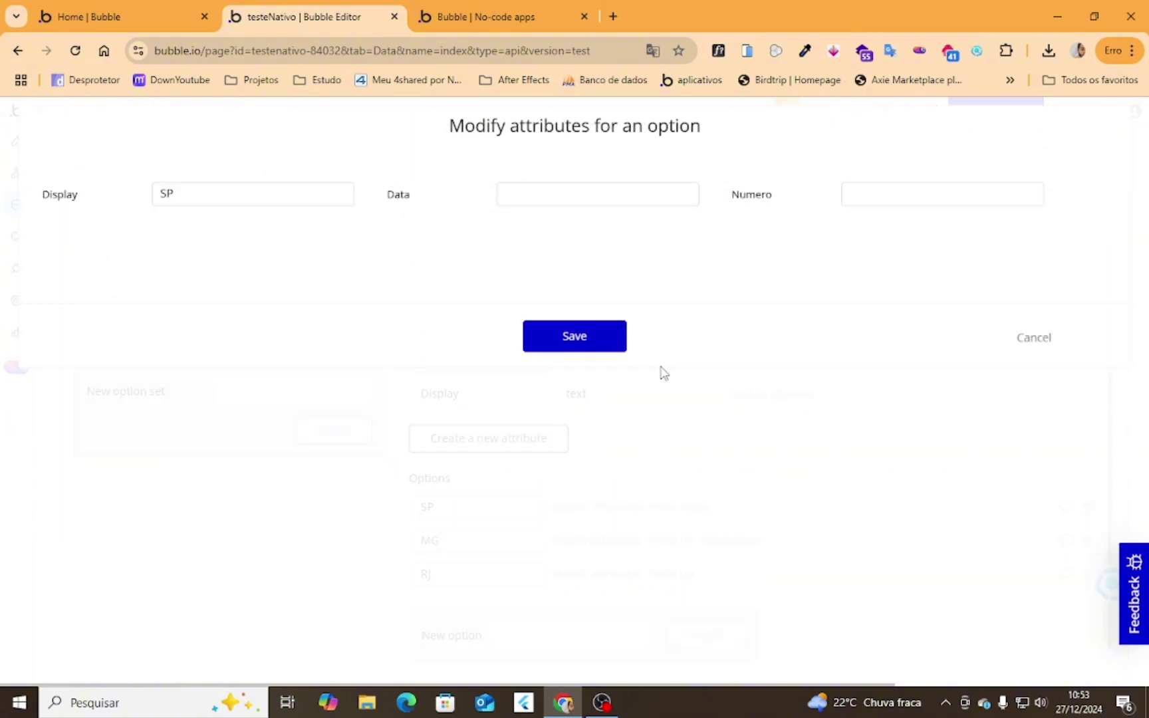
{"action": "left_click", "coordinate": [611, 195]}
{"action": "left_click", "coordinate": [881, 193]}
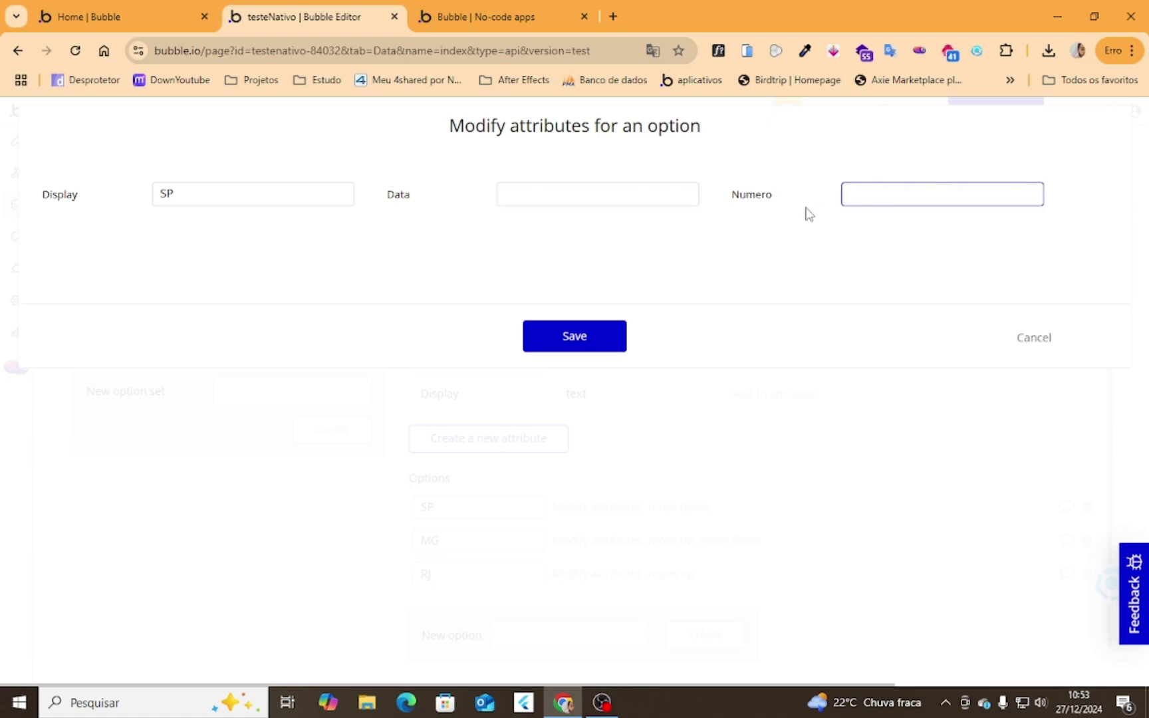
{"action": "type", "text": "1"}
{"action": "left_click", "coordinate": [588, 203]}
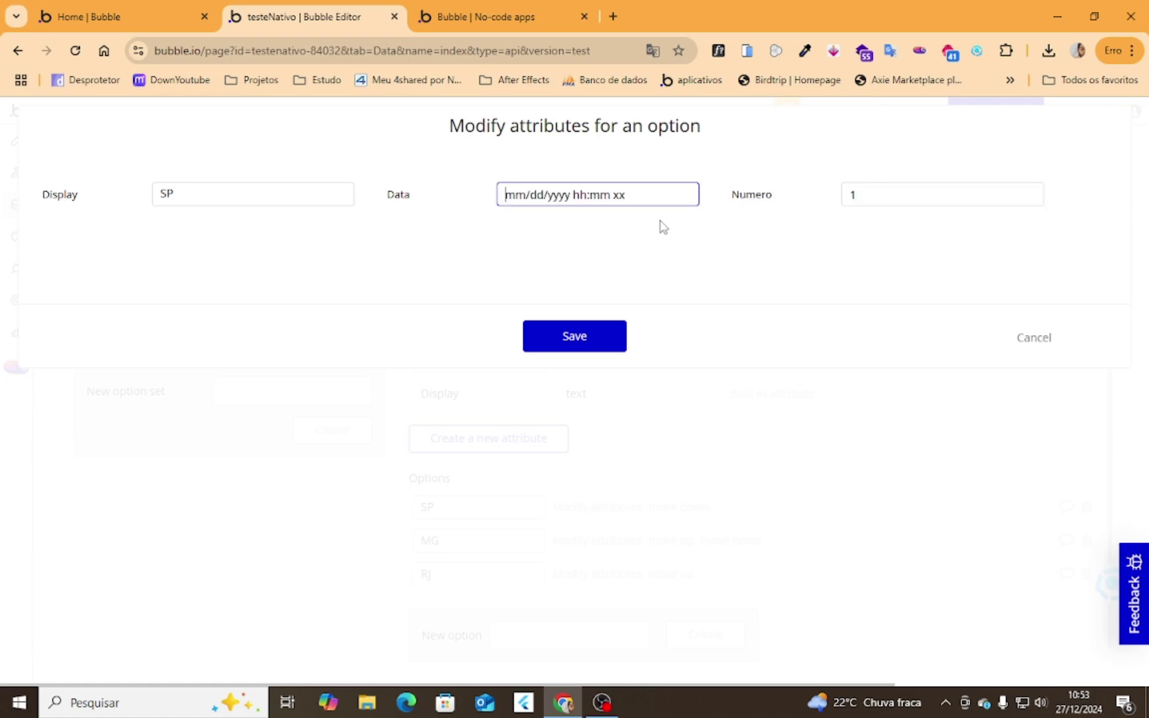
{"action": "type", "text": "10/"}
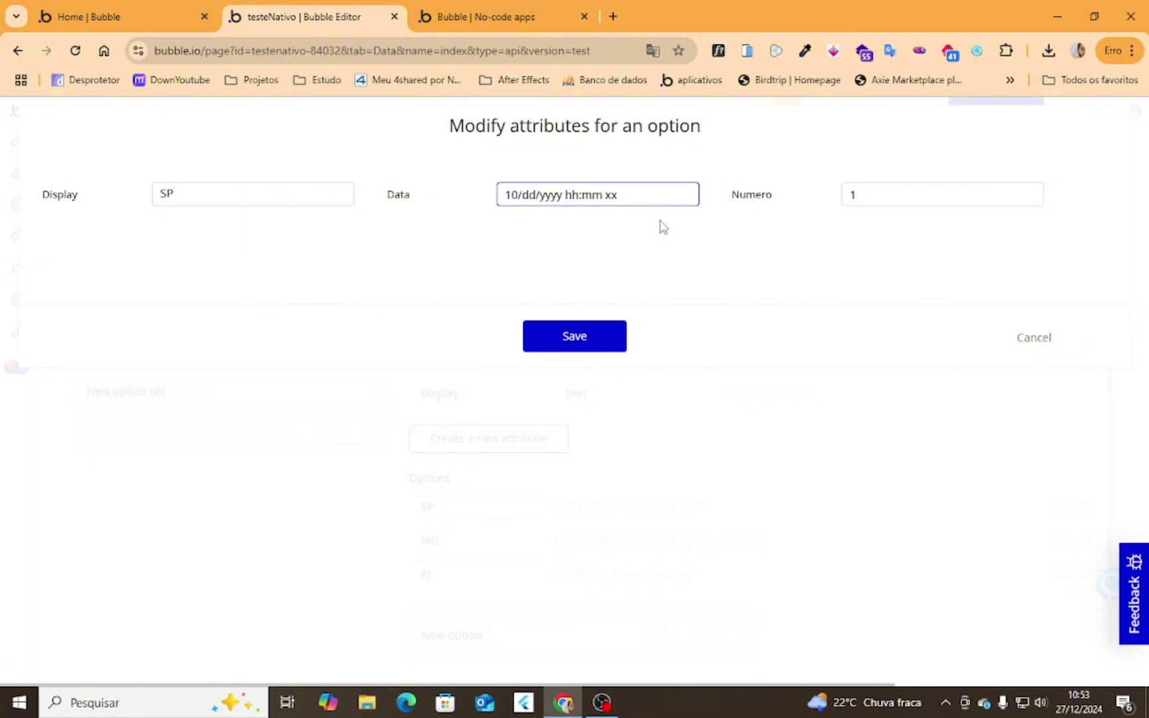
{"action": "type", "text": "10/1000 08:08 pm"}
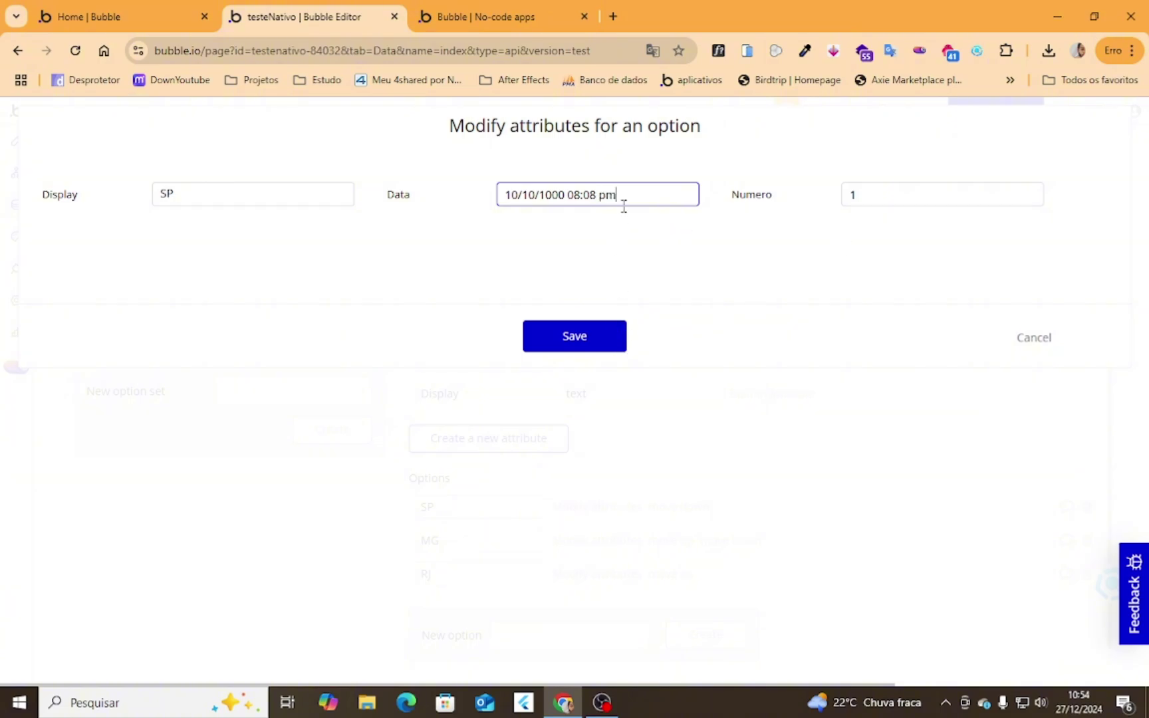
{"action": "triple_click", "coordinate": [622, 201]}
{"action": "key", "text": "ctrl+c"}
{"action": "left_click", "coordinate": [599, 350]}
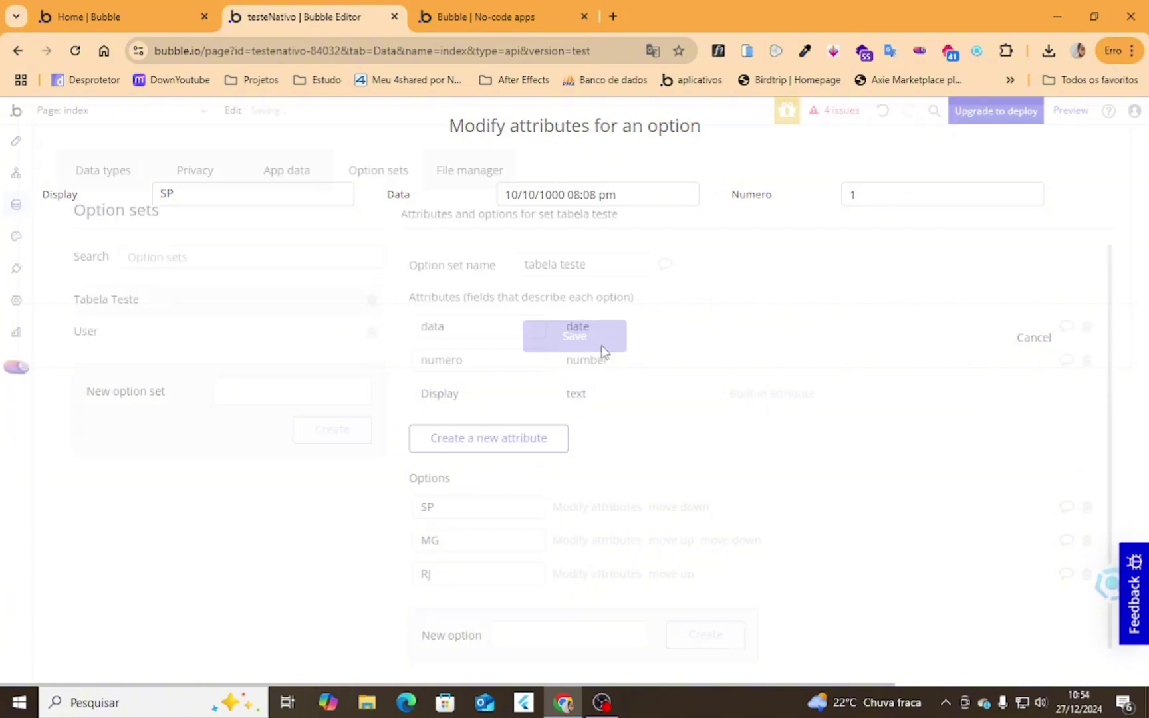
Step: Give the MG option the copied date 10/10/1000 08:08 pm as Data and 2 as Numero, and save
{"action": "left_click", "coordinate": [580, 541]}
{"action": "left_click", "coordinate": [557, 200]}
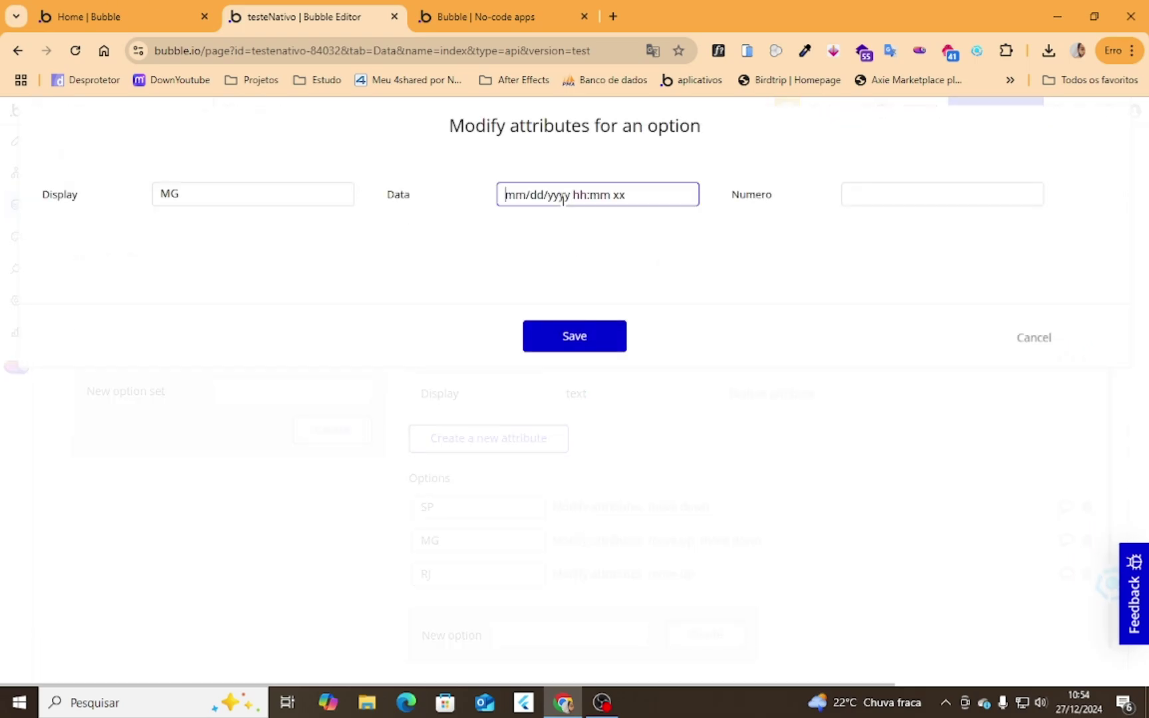
{"action": "key", "text": "ctrl+v"}
{"action": "left_click", "coordinate": [923, 192]}
{"action": "type", "text": "2"}
{"action": "left_click", "coordinate": [622, 347]}
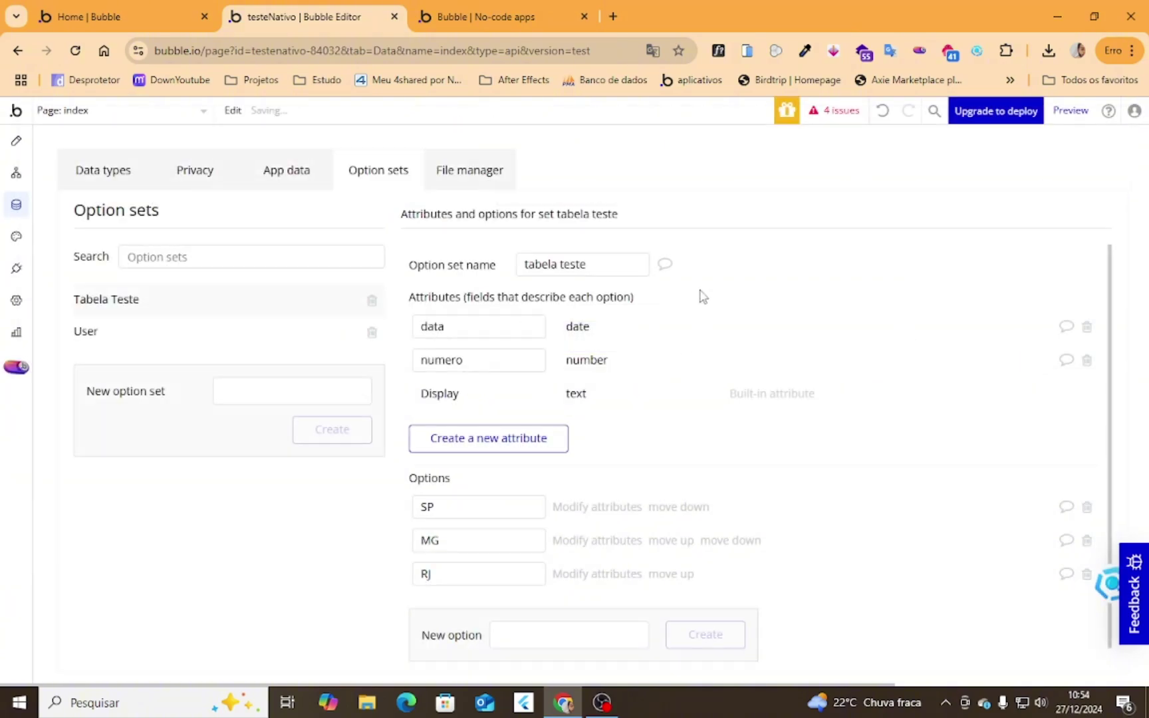
Step: Set the RJ option's Data to 05/10/1000 08:08 pm and its Numero to 3, and save
{"action": "left_click", "coordinate": [597, 574]}
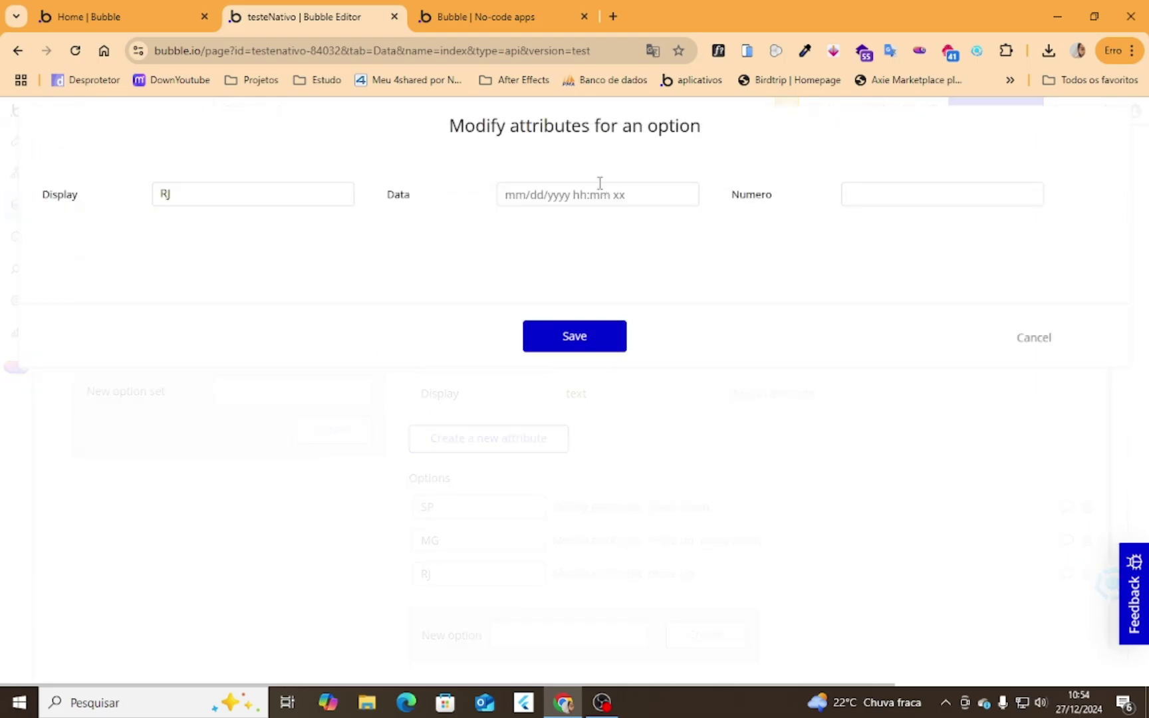
{"action": "left_click", "coordinate": [589, 195]}
{"action": "key", "text": "ctrl+v"}
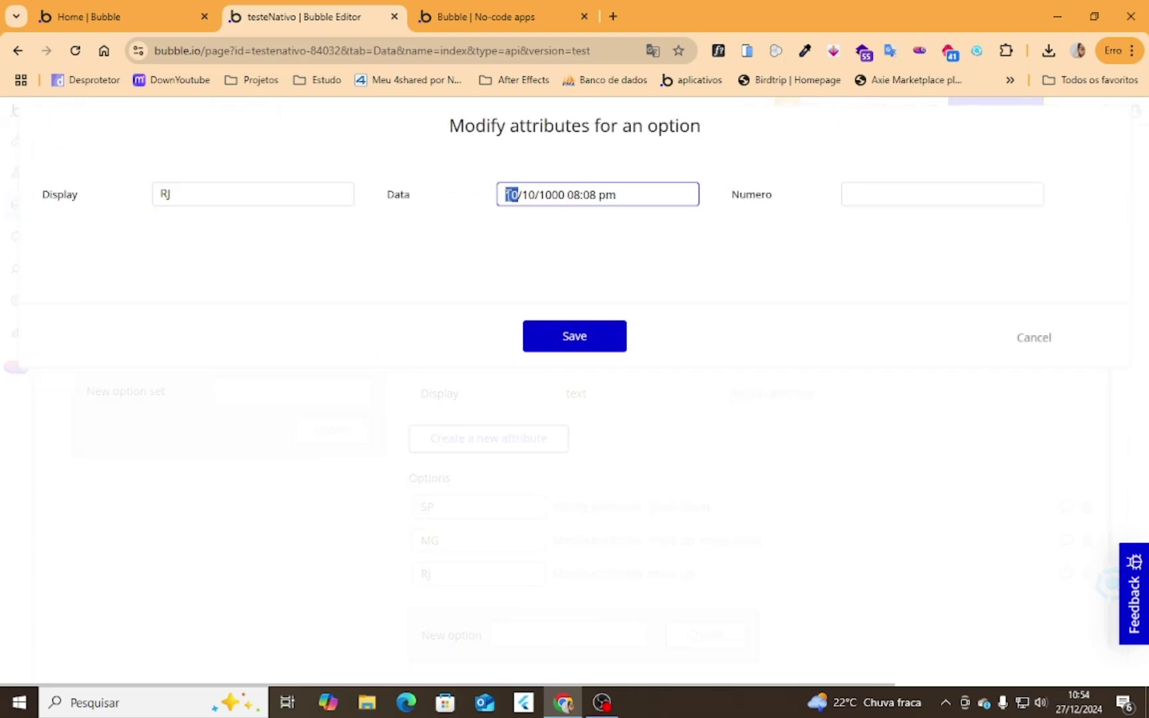
{"action": "type", "text": "1"}
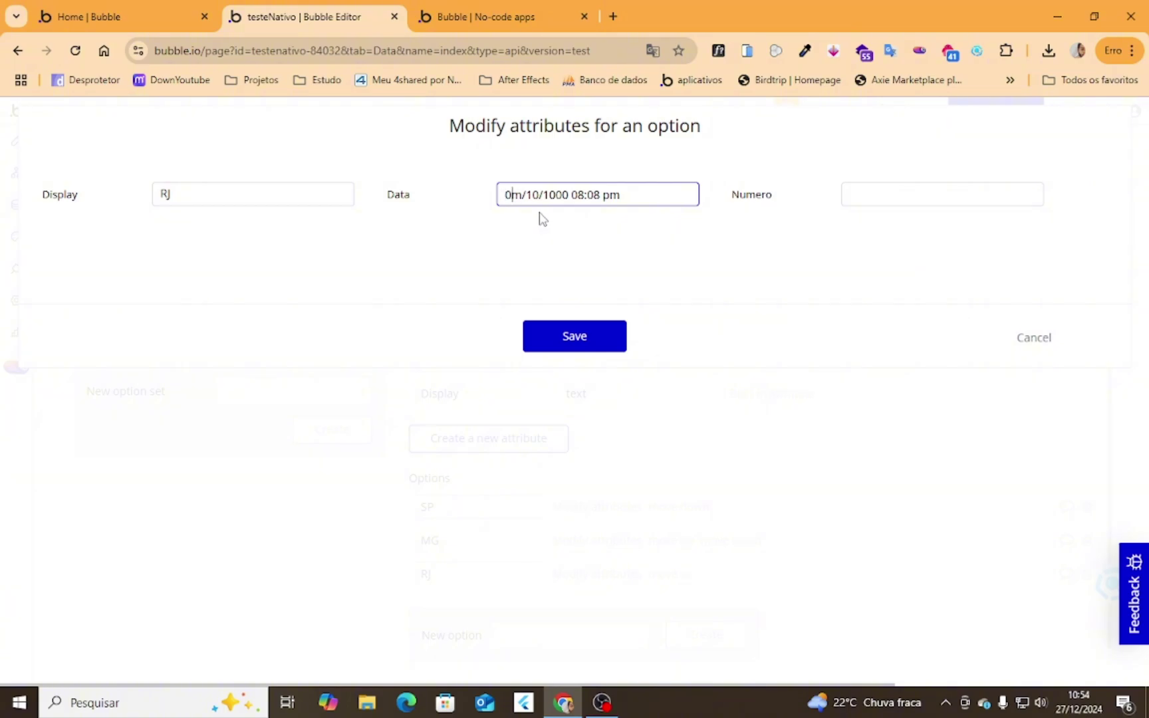
{"action": "type", "text": "5"}
{"action": "left_click", "coordinate": [880, 204]}
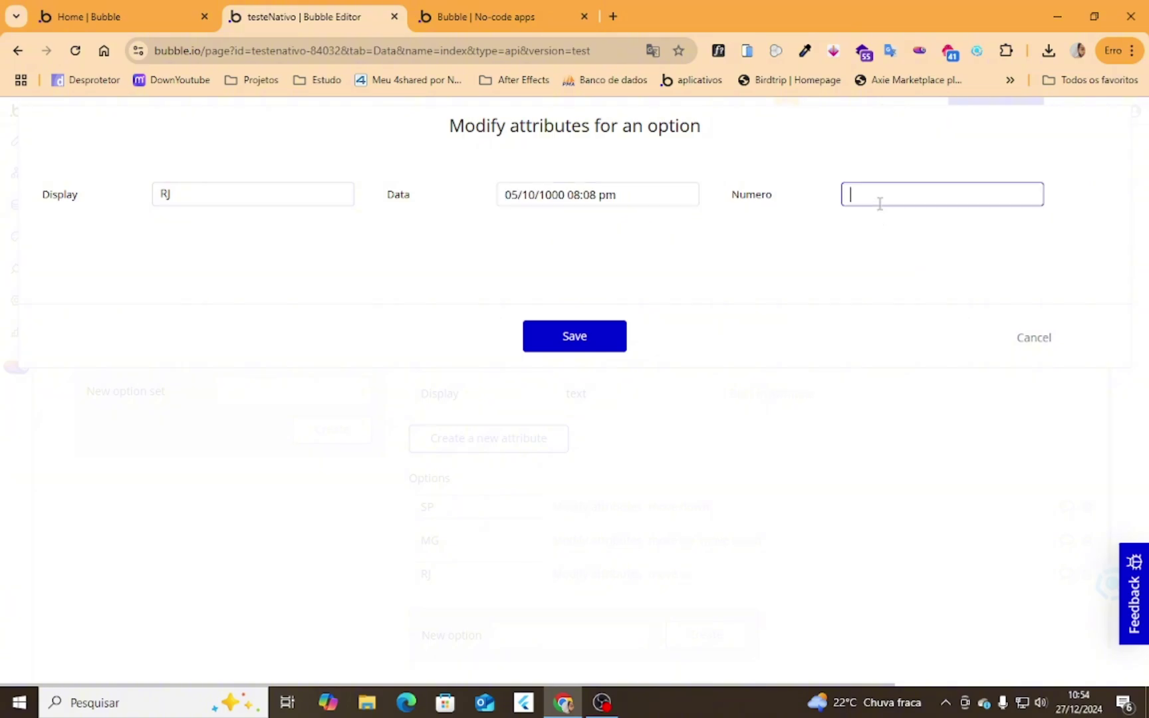
{"action": "type", "text": "3"}
{"action": "left_click", "coordinate": [573, 343]}
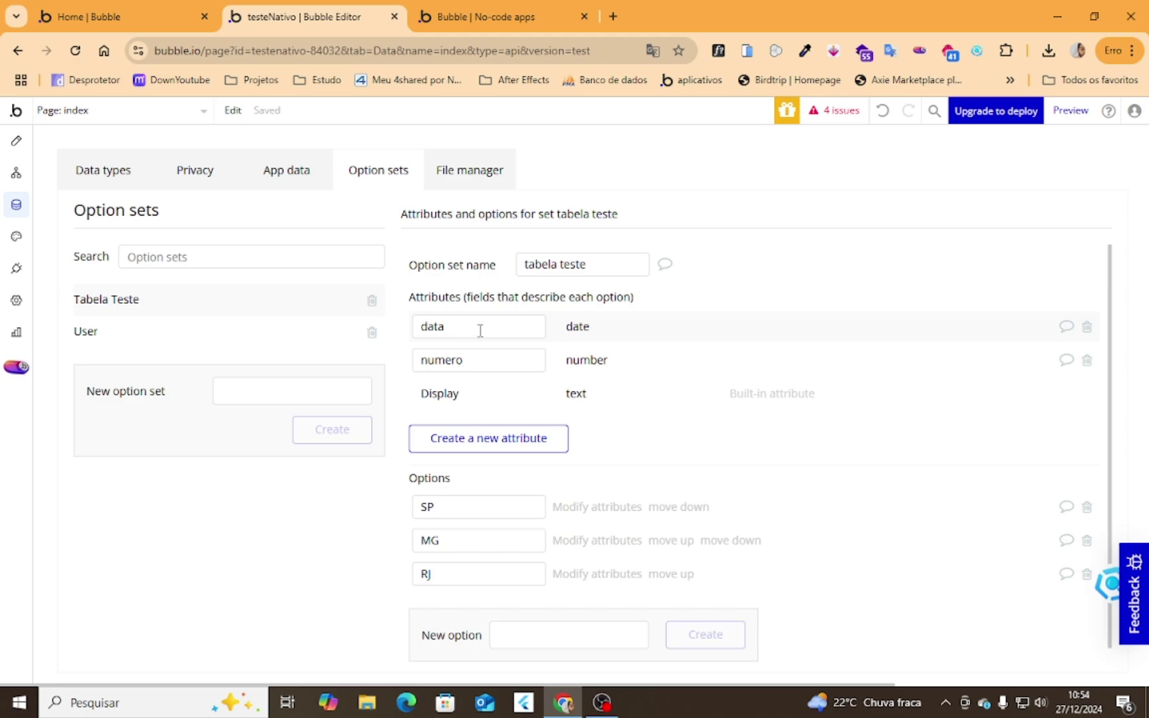
Step: Look over the names of the SP, MG and RJ options in the tabela teste option set
{"action": "mouse_move", "coordinate": [480, 331]}
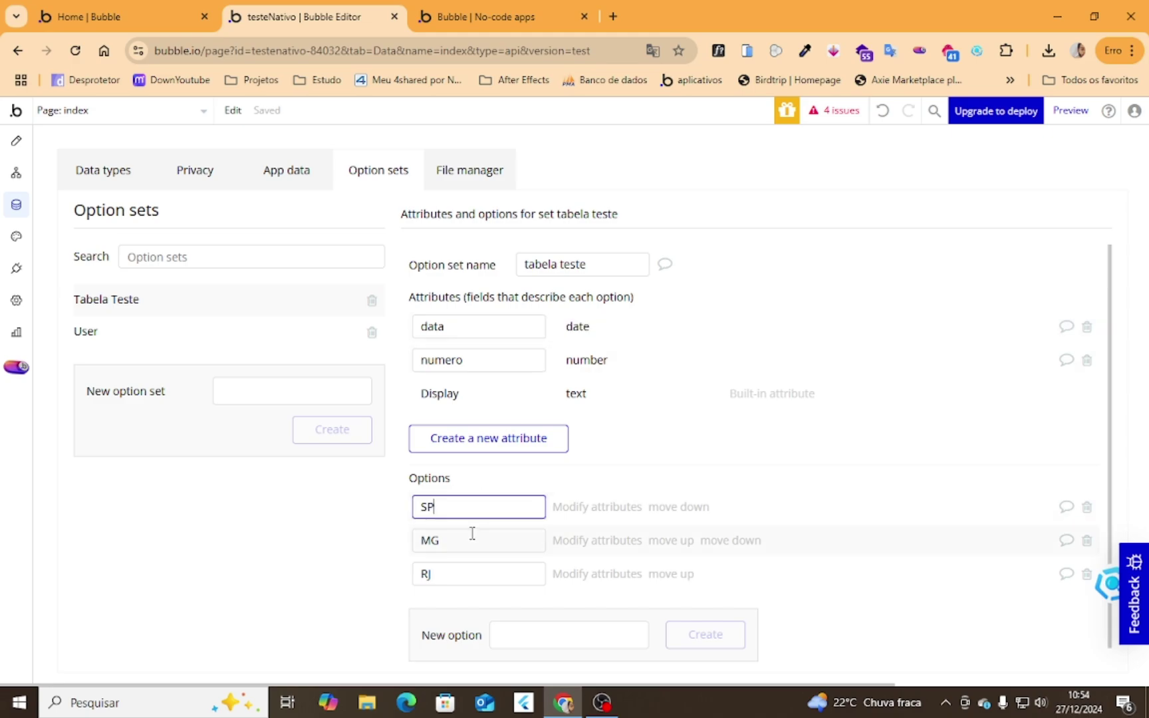
{"action": "left_click", "coordinate": [480, 569]}
{"action": "left_click", "coordinate": [475, 509]}
{"action": "left_click", "coordinate": [473, 544]}
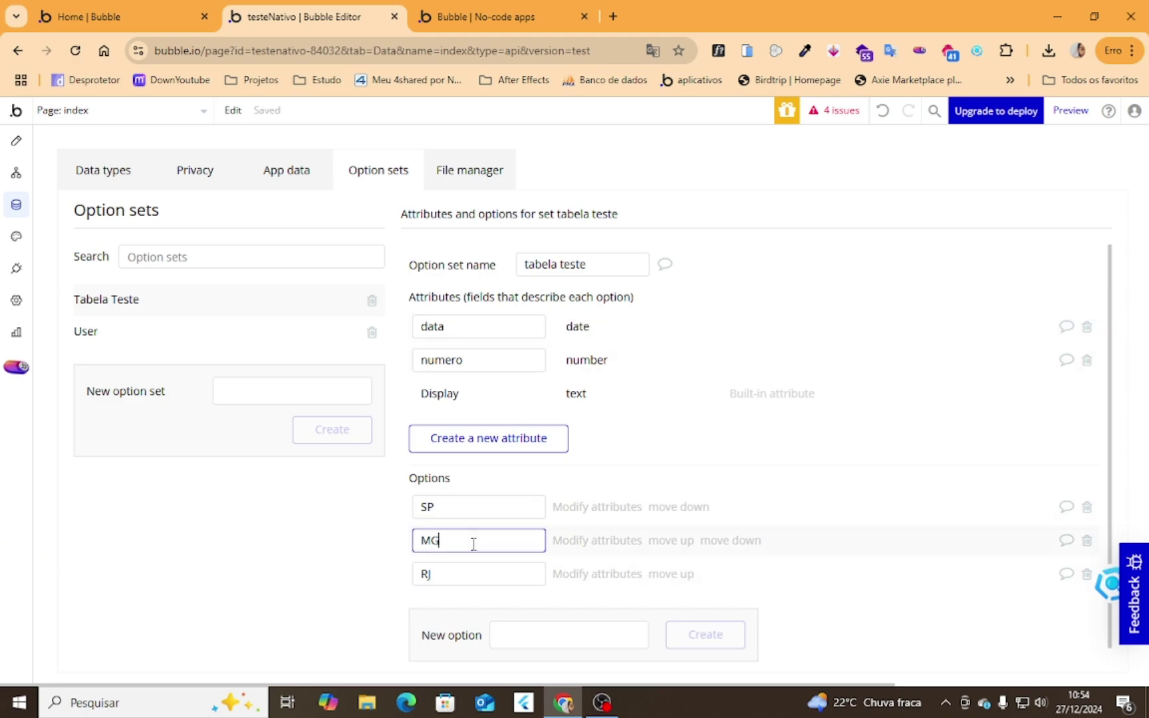
{"action": "left_click", "coordinate": [463, 571]}
{"action": "left_click", "coordinate": [481, 511]}
{"action": "left_click", "coordinate": [483, 544]}
{"action": "left_click", "coordinate": [471, 576]}
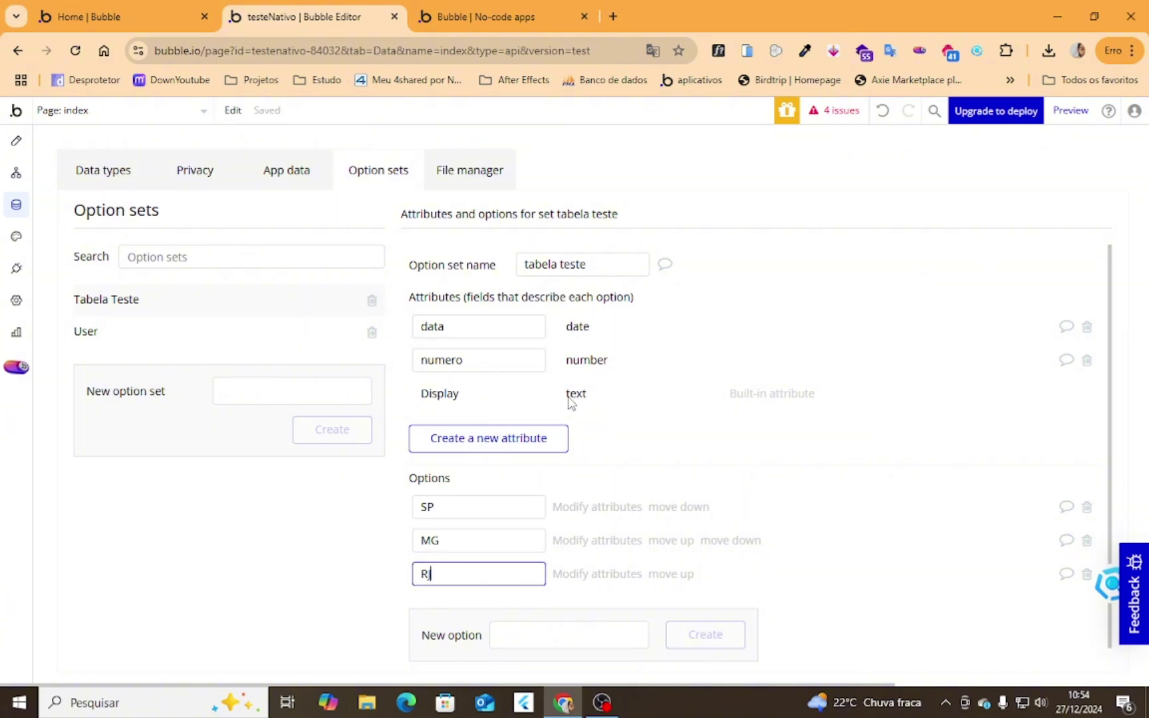
Step: Inspect the SP option's Display, Data and Numero values, and close them without saving
{"action": "double_click", "coordinate": [475, 507]}
{"action": "left_click", "coordinate": [614, 509]}
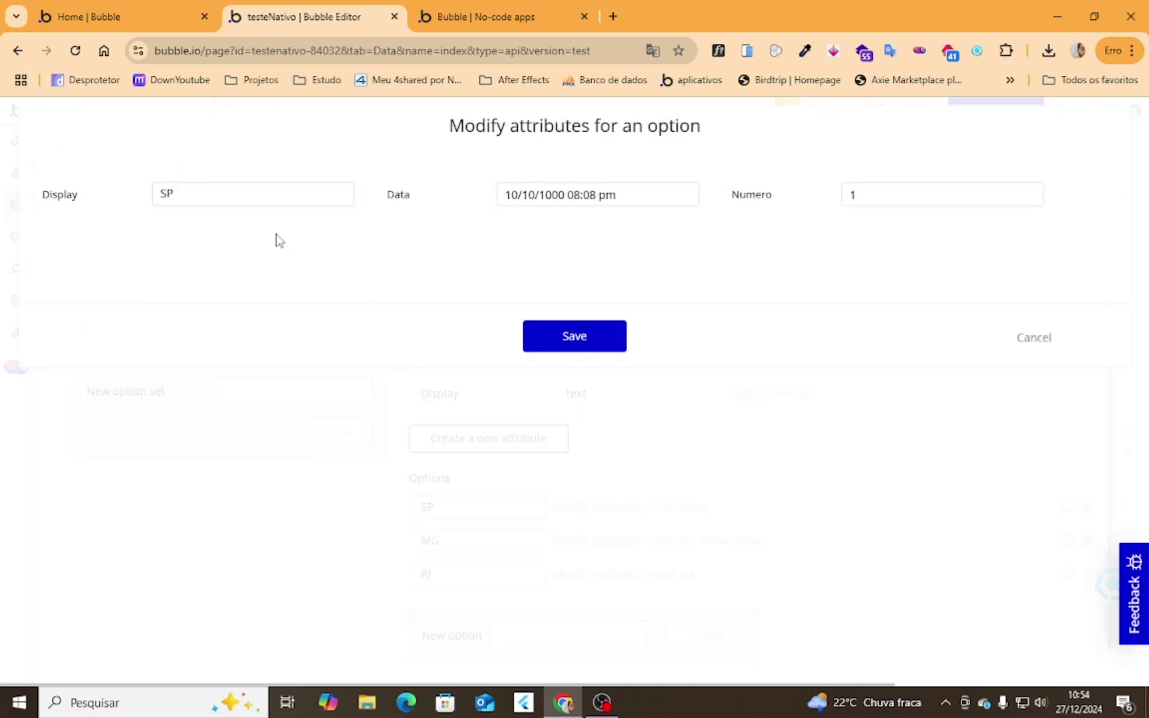
{"action": "left_click_drag", "start_coordinate": [219, 199], "coordinate": [105, 201]}
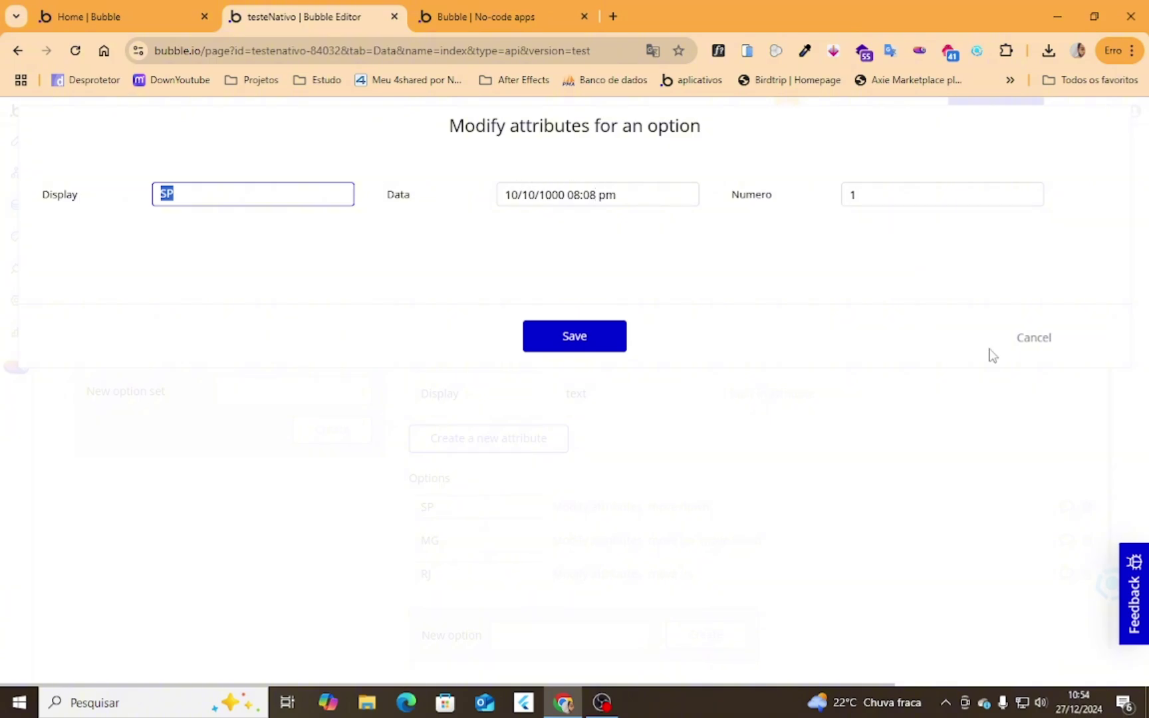
{"action": "left_click", "coordinate": [1033, 340]}
Step: Create a new attribute named status of type text in the tabela teste option set
{"action": "left_click", "coordinate": [505, 439]}
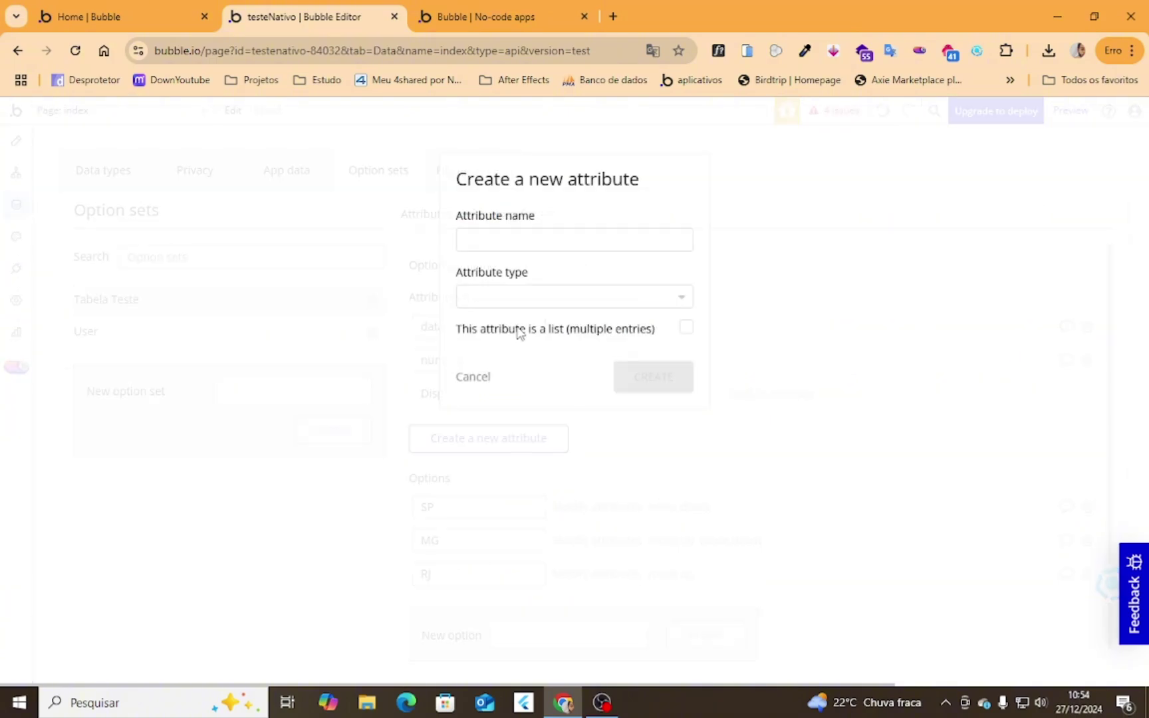
{"action": "left_click", "coordinate": [540, 301]}
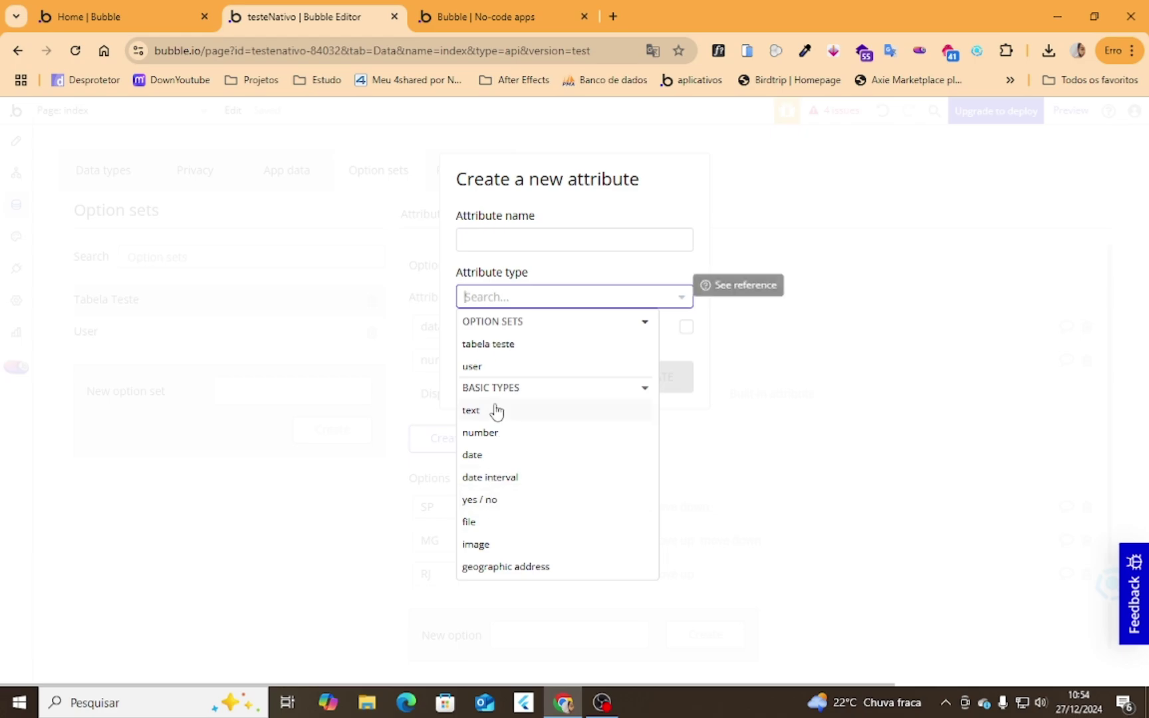
{"action": "left_click", "coordinate": [495, 412]}
{"action": "left_click", "coordinate": [510, 237]}
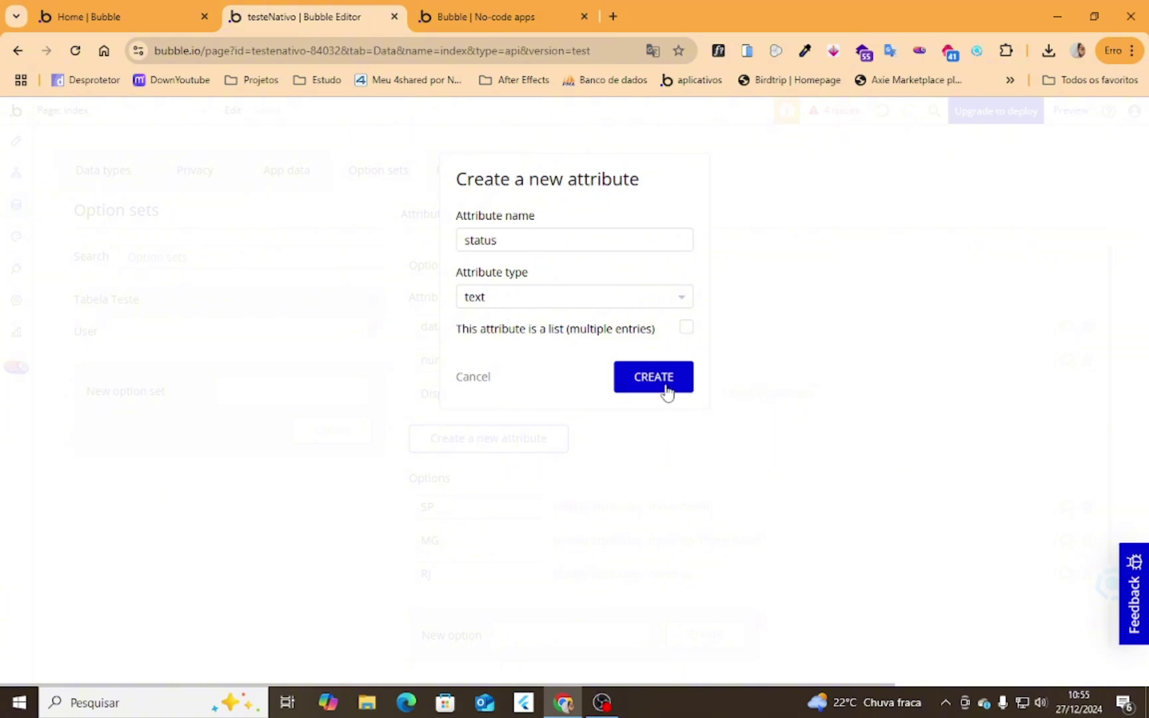
{"action": "left_click", "coordinate": [663, 387]}
Step: Set the SP option's Status to fechado and save it
{"action": "left_click", "coordinate": [594, 541]}
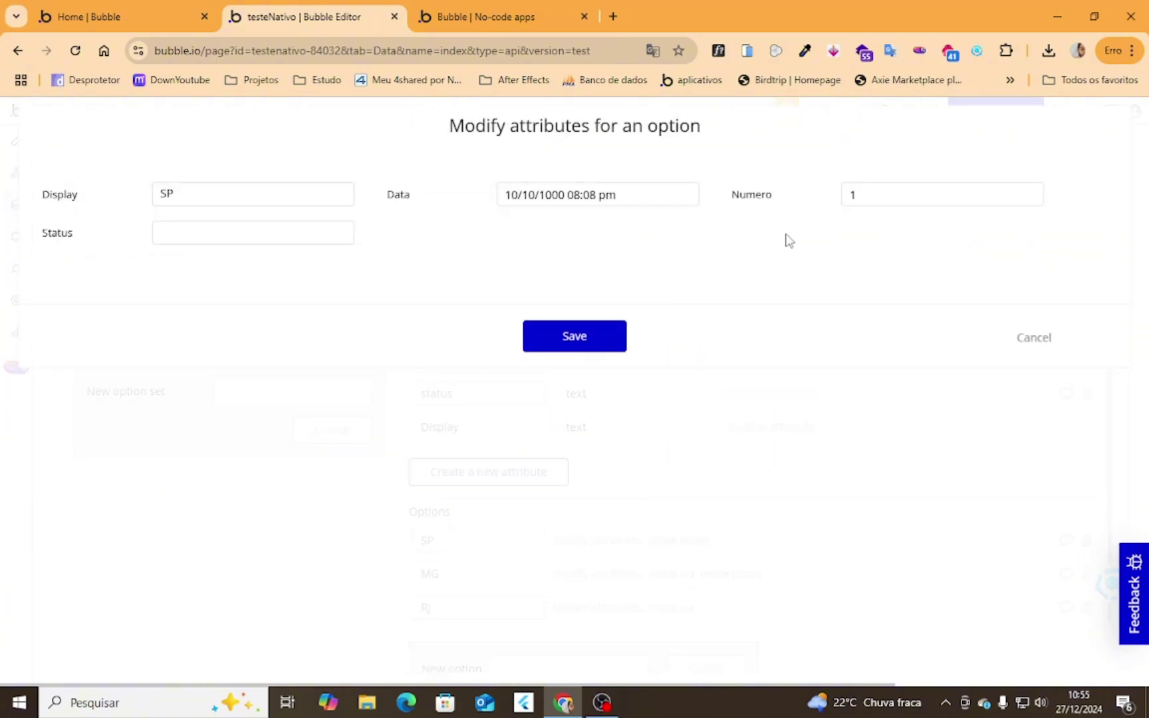
{"action": "left_click", "coordinate": [283, 238]}
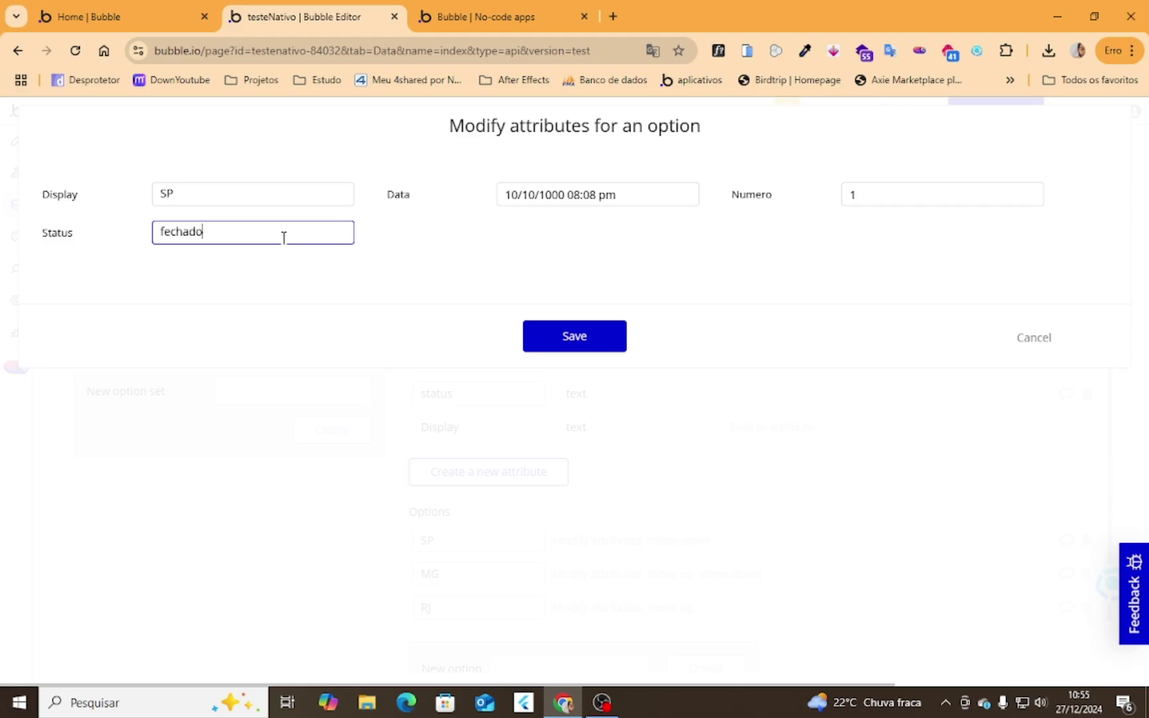
{"action": "type", "text": "fechado"}
{"action": "left_click", "coordinate": [624, 326]}
Step: Set the MG option's Status to aberto and save it
{"action": "left_click", "coordinate": [602, 569]}
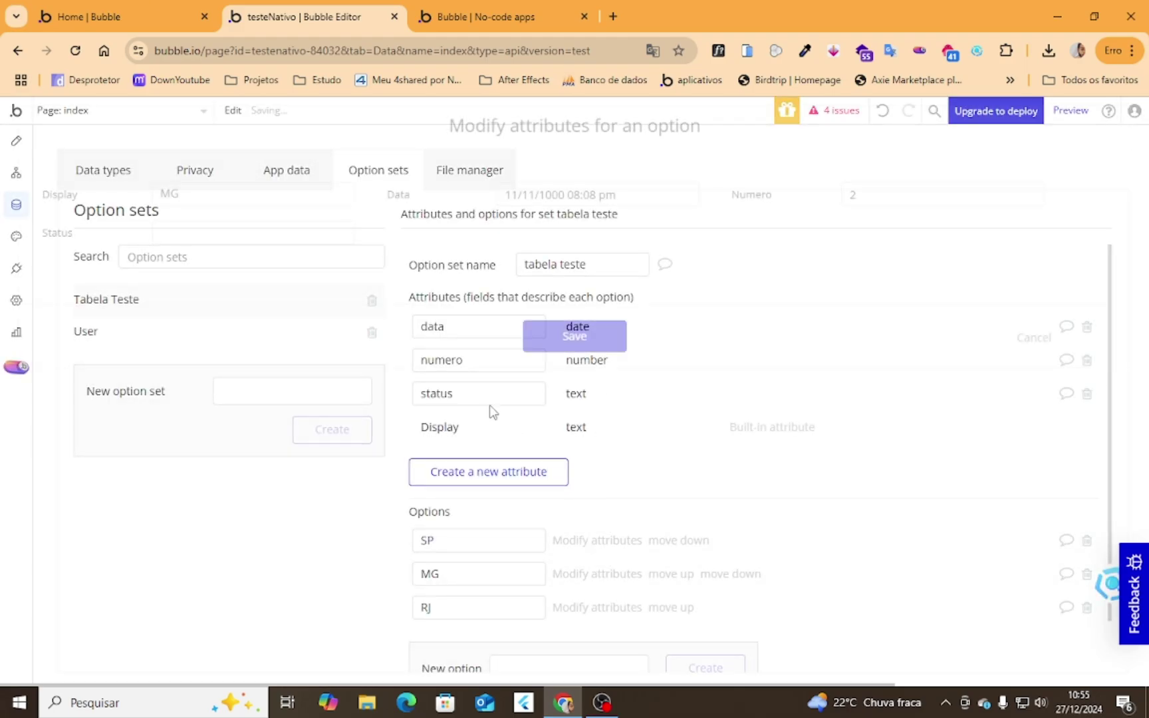
{"action": "left_click", "coordinate": [206, 242]}
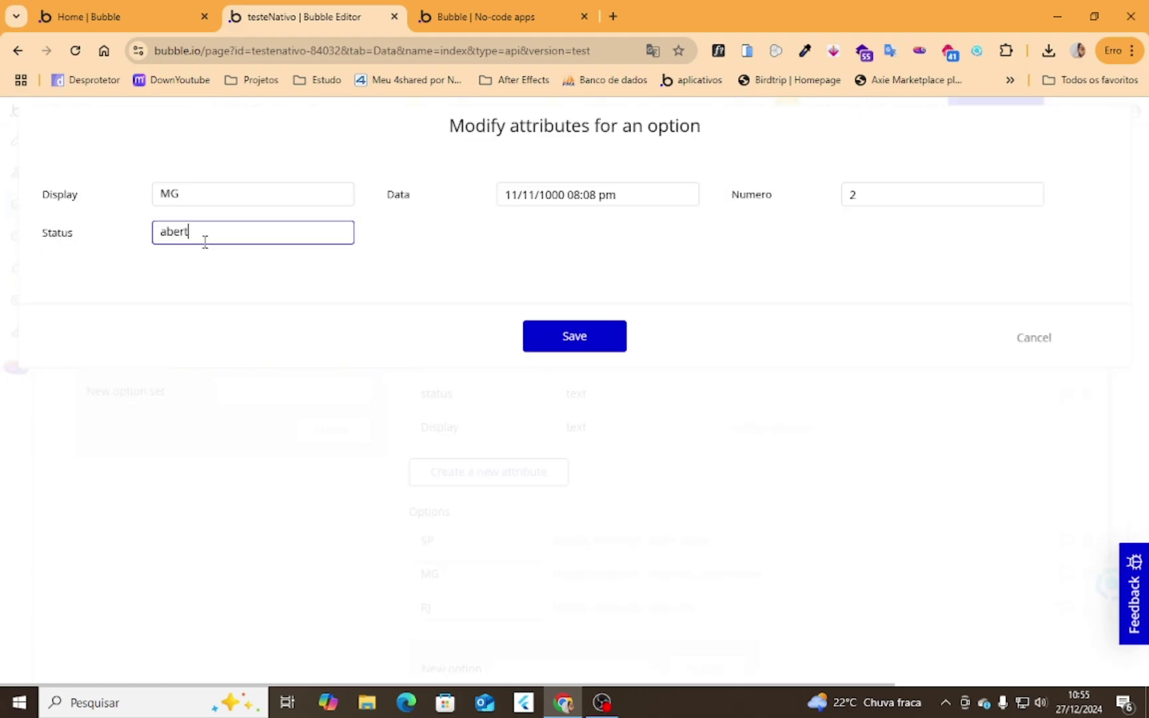
{"action": "left_click", "coordinate": [588, 343]}
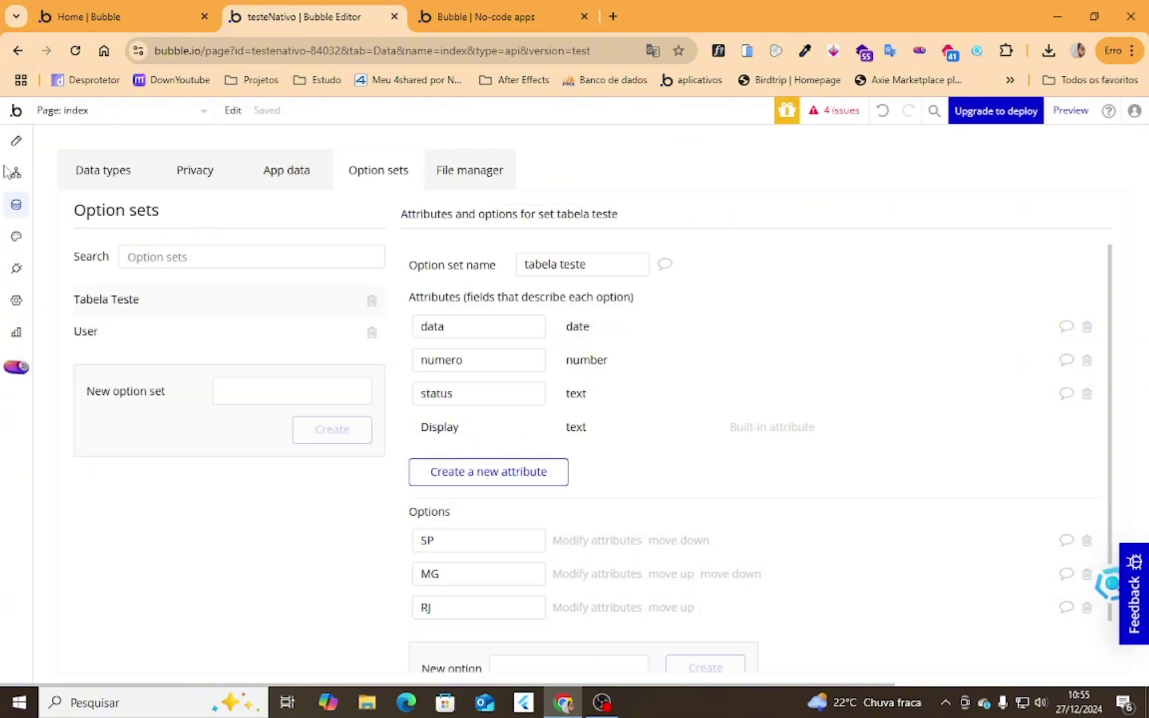
Step: Review the status attribute and the SP option's Status value, closing the option without saving
{"action": "left_click", "coordinate": [15, 142]}
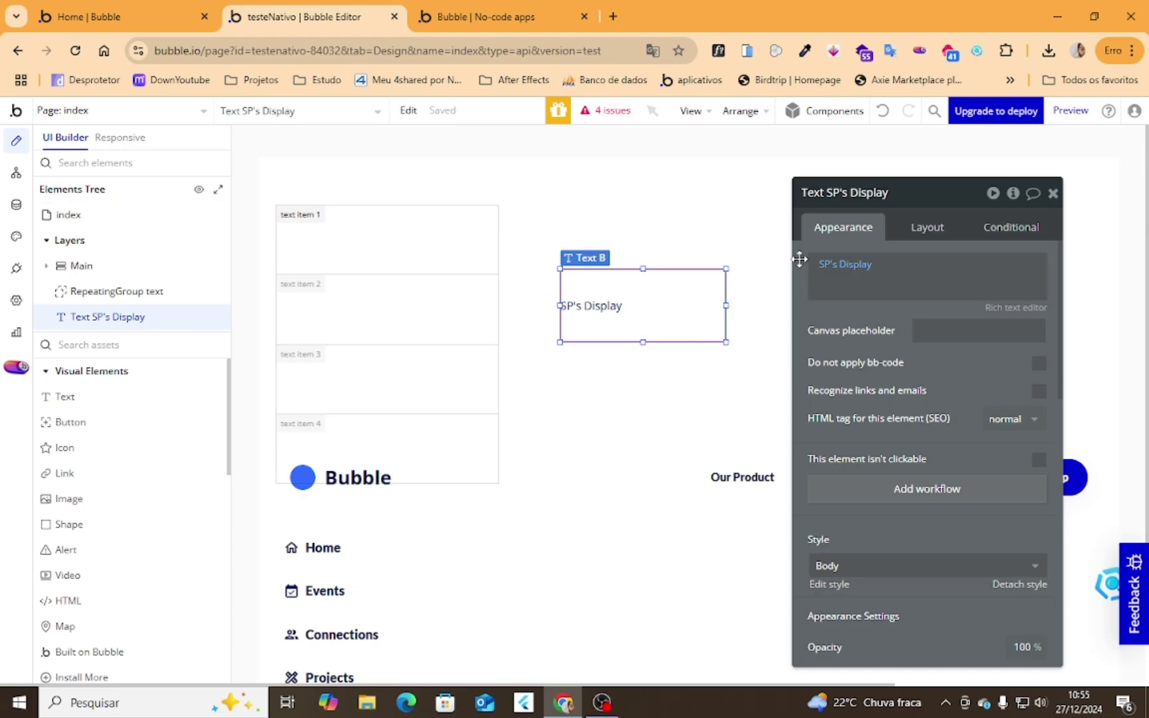
{"action": "left_click", "coordinate": [16, 203]}
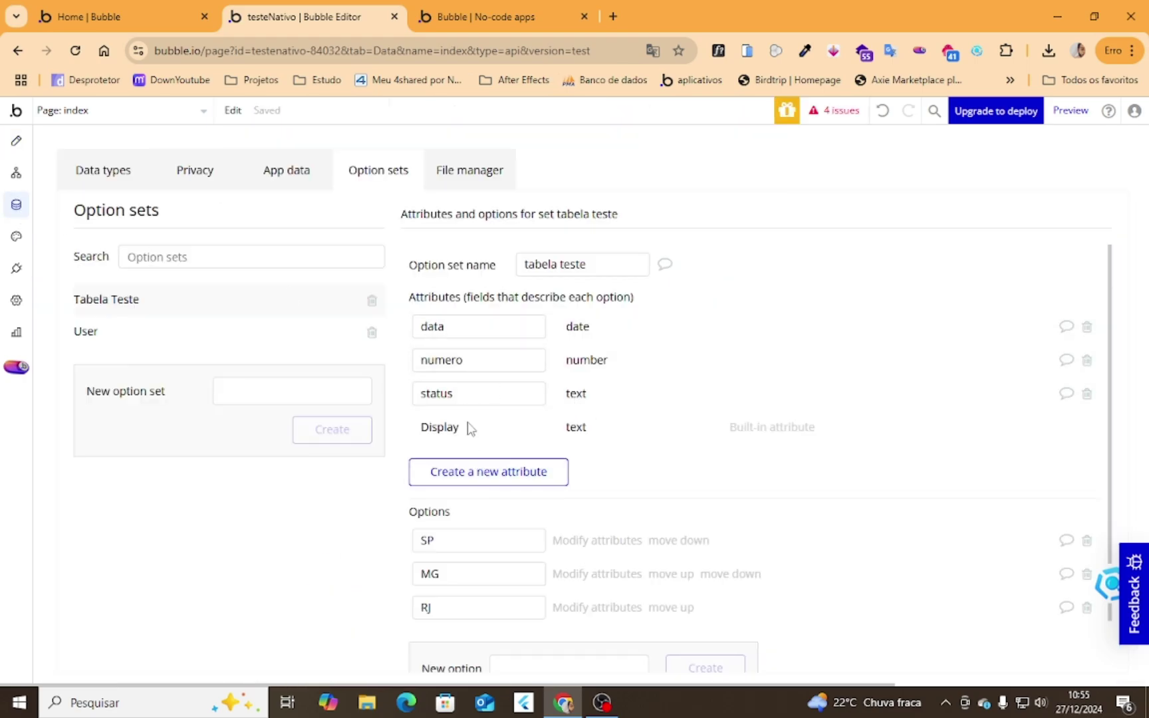
{"action": "left_click_drag", "start_coordinate": [485, 399], "coordinate": [410, 403]}
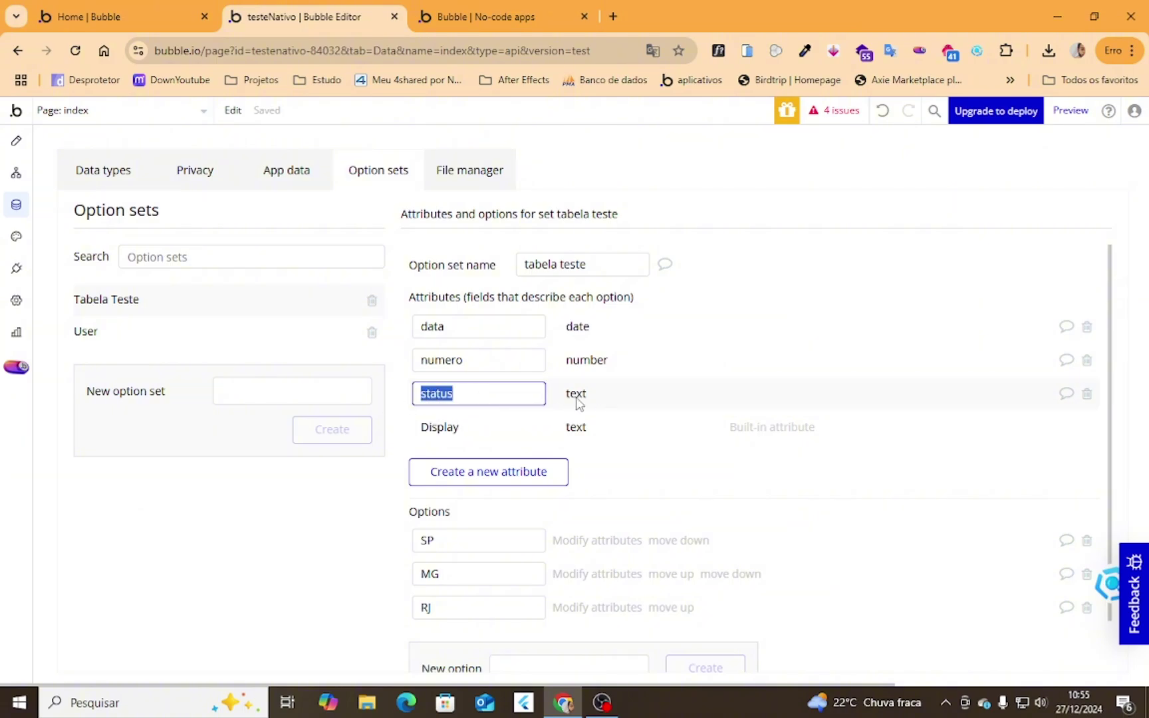
{"action": "left_click", "coordinate": [575, 402]}
{"action": "left_click", "coordinate": [586, 541]}
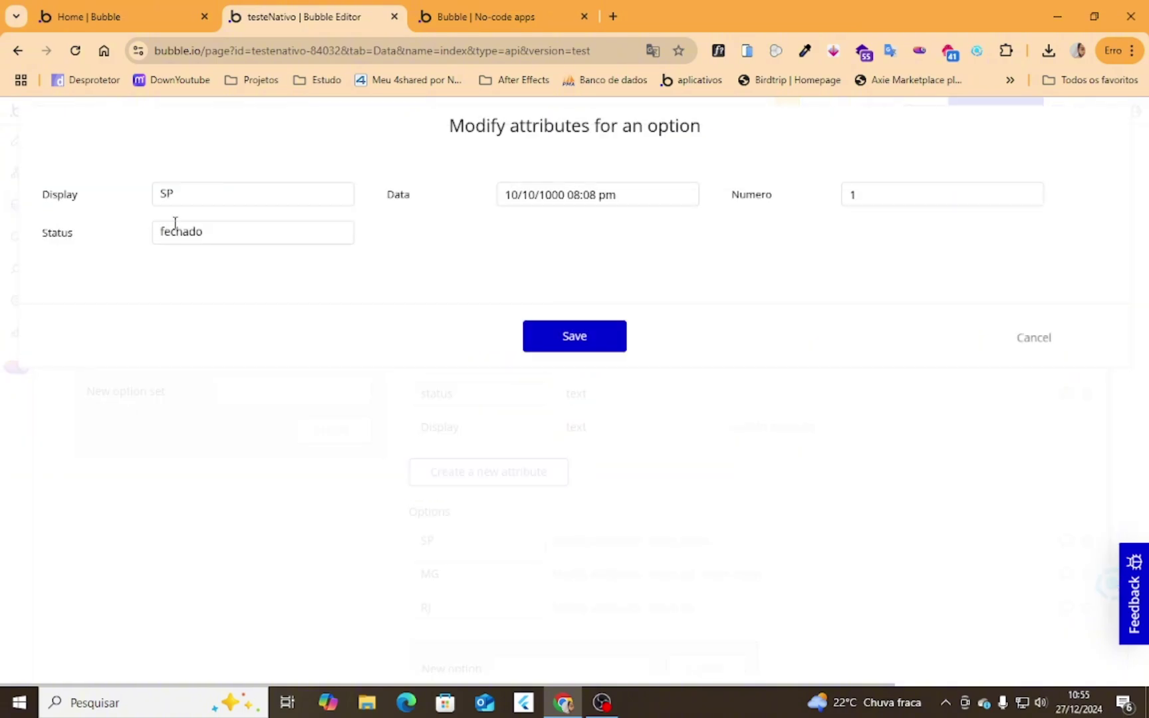
{"action": "left_click", "coordinate": [230, 232]}
{"action": "left_click", "coordinate": [1020, 340]}
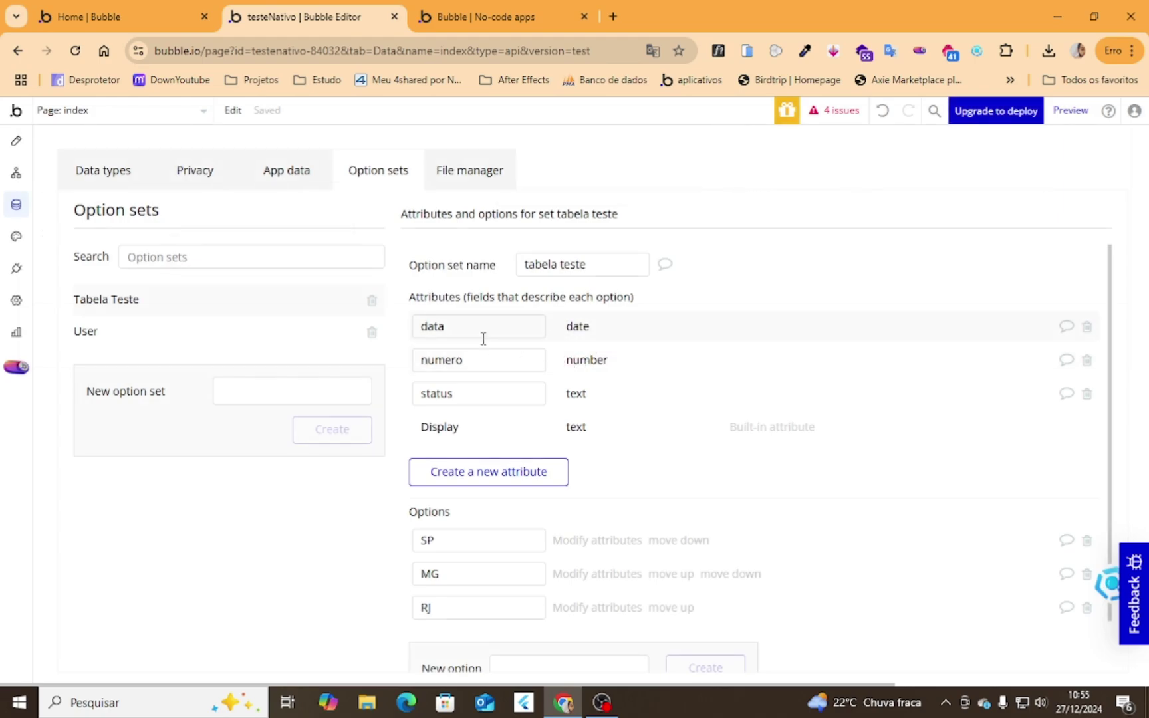
Step: Look over the data, numero and status attribute names of the tabela teste option set
{"action": "left_click_drag", "start_coordinate": [483, 332], "coordinate": [389, 333]}
{"action": "left_click_drag", "start_coordinate": [478, 357], "coordinate": [380, 365]}
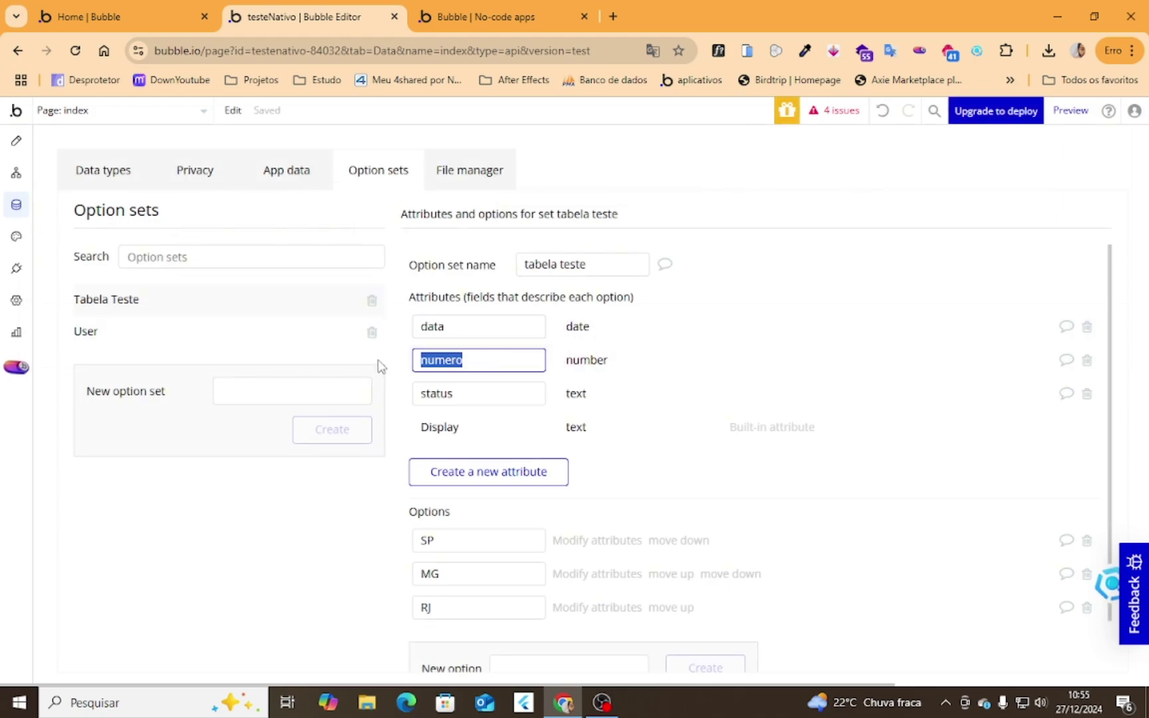
{"action": "left_click_drag", "start_coordinate": [492, 393], "coordinate": [381, 381]}
{"action": "left_click", "coordinate": [469, 444]}
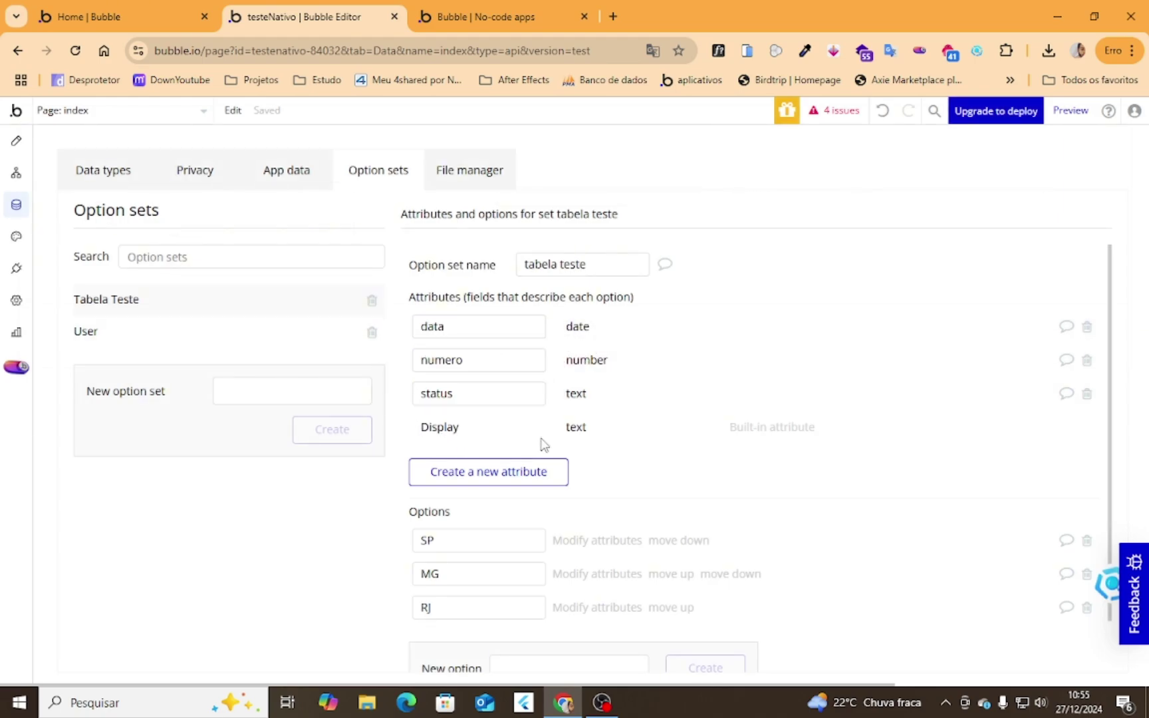
Step: Make the page's text element show SP's data instead of its Display, and reload the preview page
{"action": "left_click", "coordinate": [10, 145]}
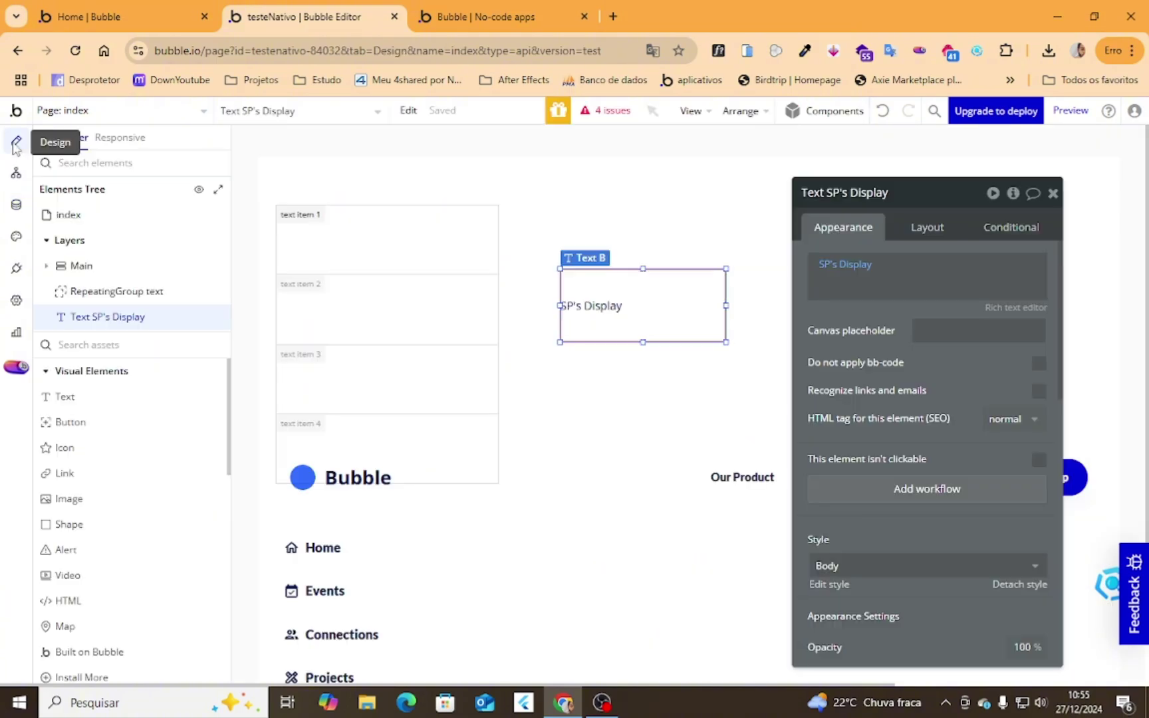
{"action": "left_click", "coordinate": [861, 271]}
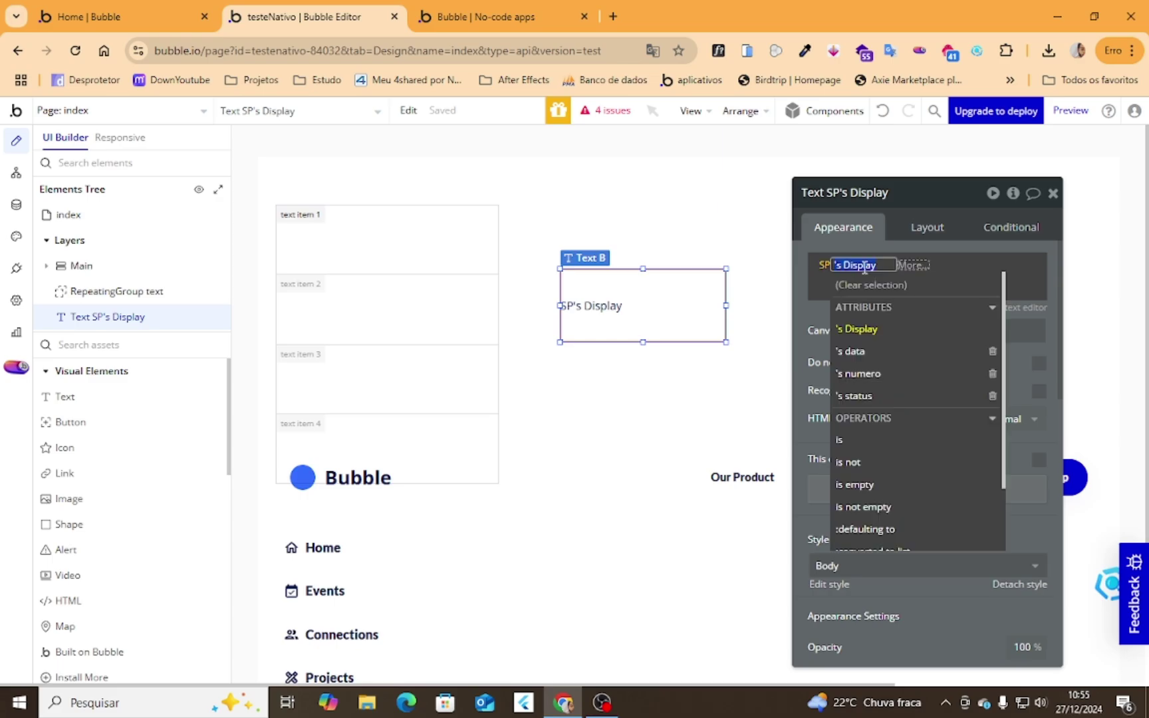
{"action": "left_click", "coordinate": [891, 353]}
{"action": "left_click", "coordinate": [550, 17]}
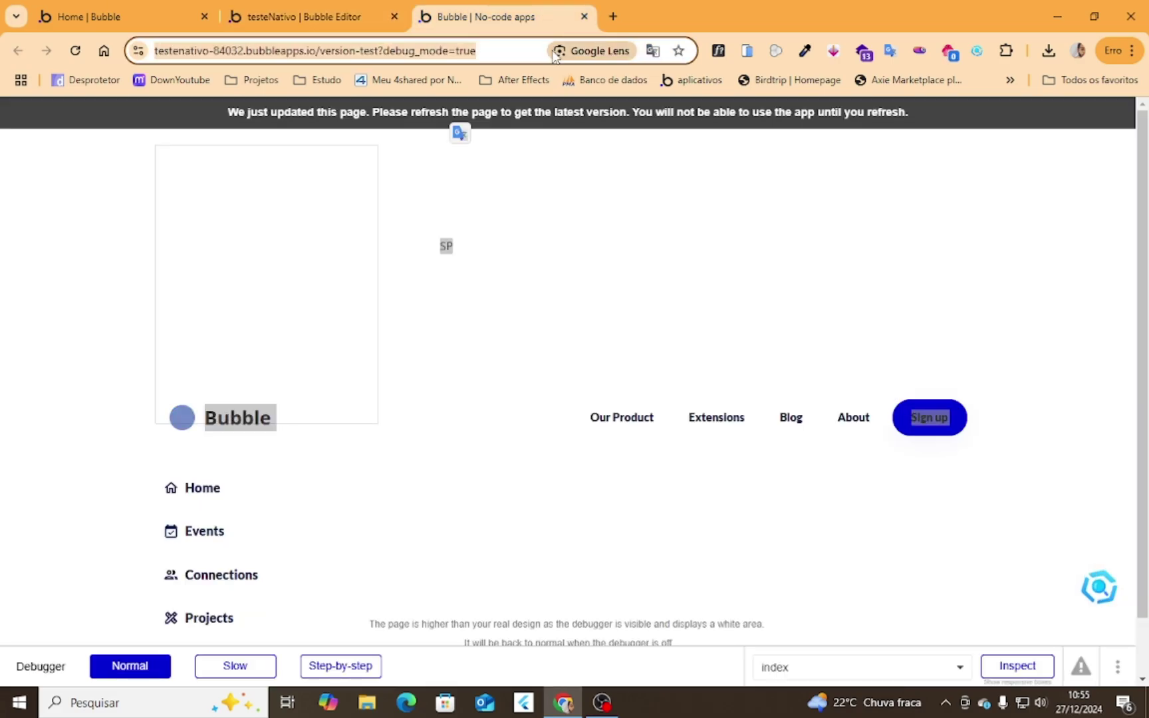
{"action": "left_click", "coordinate": [304, 17]}
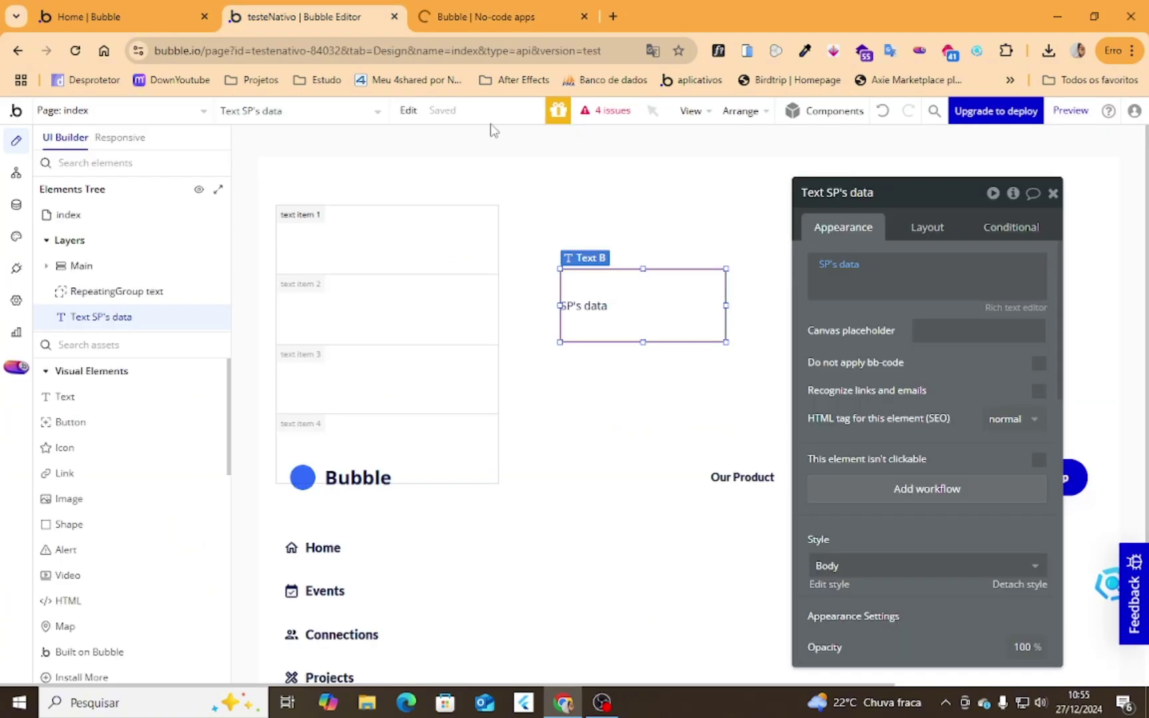
Step: Compare the SP option's Data value with the date shown in the preview, closing the option without saving
{"action": "left_click", "coordinate": [17, 206]}
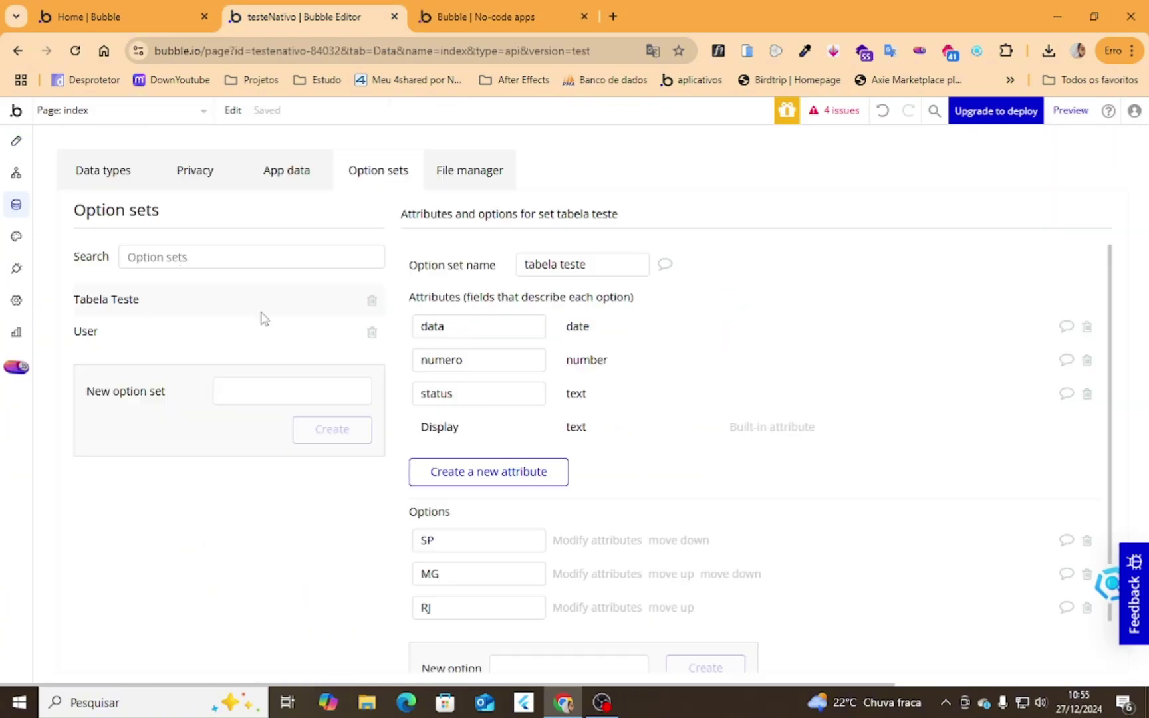
{"action": "left_click", "coordinate": [596, 541]}
{"action": "left_click", "coordinate": [505, 17]}
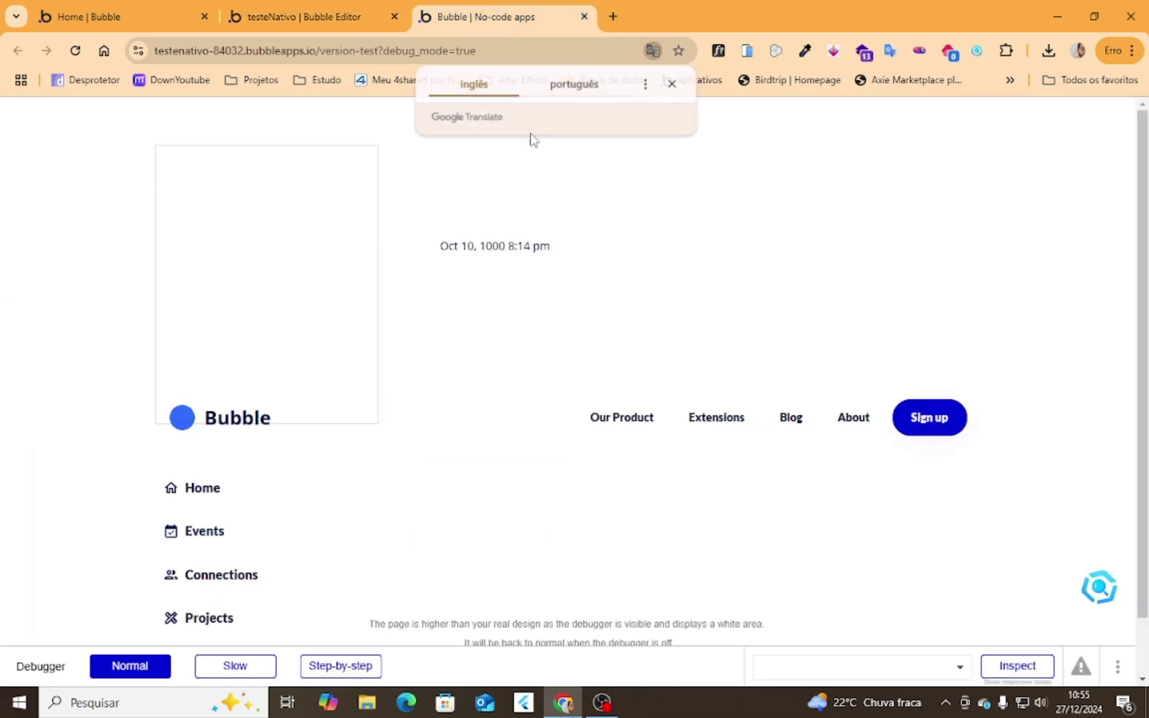
{"action": "left_click_drag", "start_coordinate": [441, 247], "coordinate": [550, 246]}
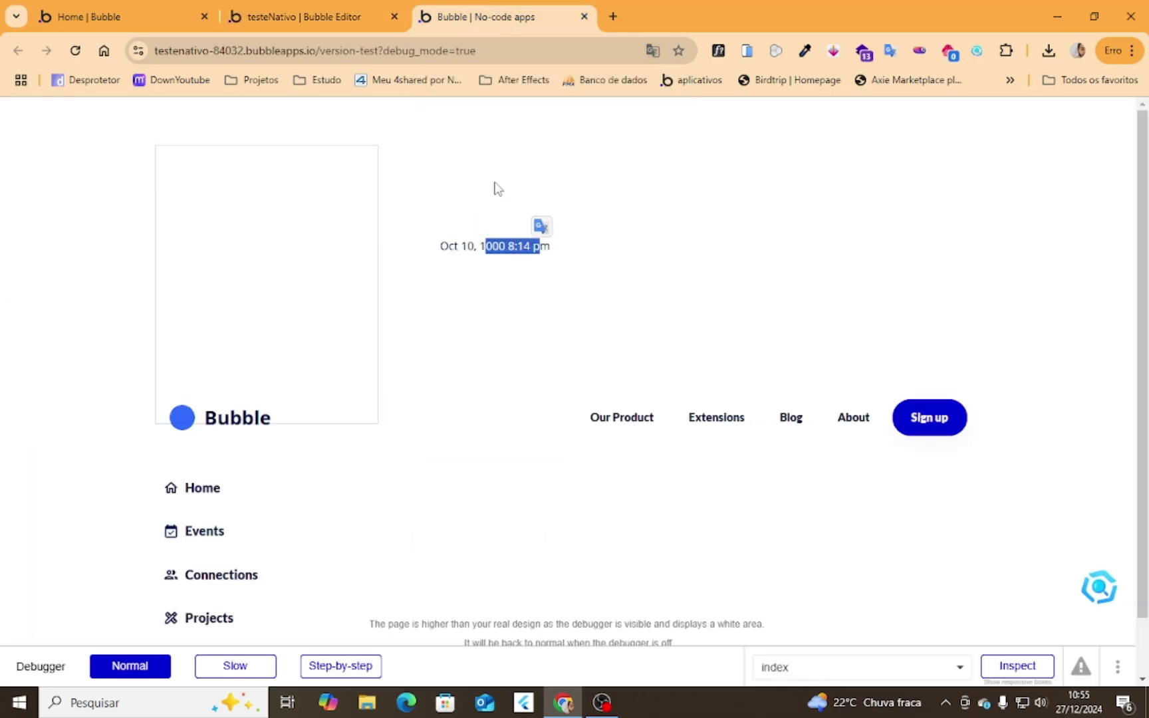
{"action": "left_click", "coordinate": [313, 17]}
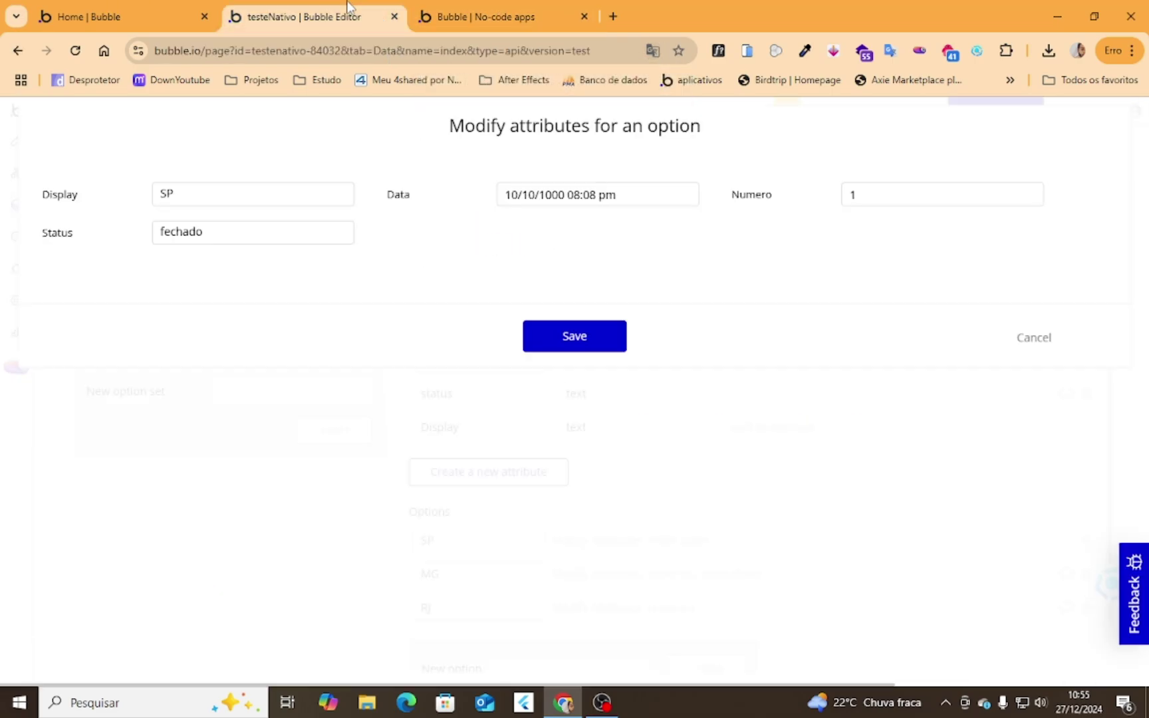
{"action": "left_click", "coordinate": [1028, 339]}
Step: Switch the text element's expression to SP's numero and reload the preview page
{"action": "left_click", "coordinate": [15, 174]}
{"action": "left_click", "coordinate": [15, 143]}
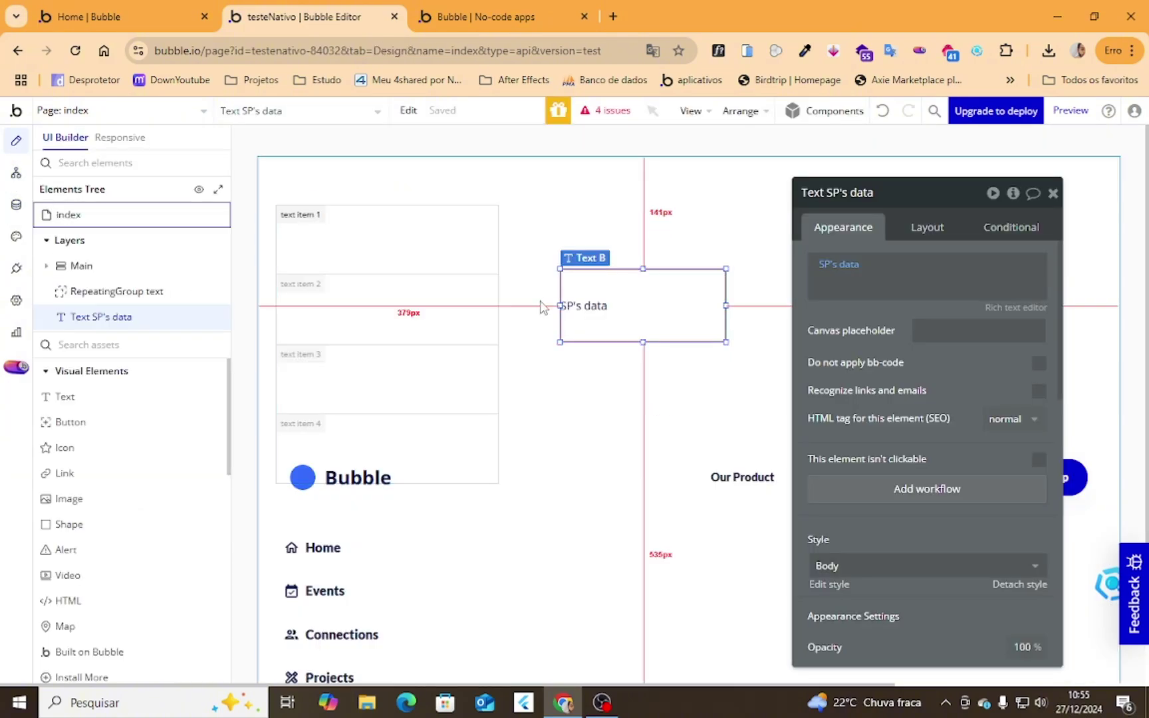
{"action": "left_click", "coordinate": [846, 267]}
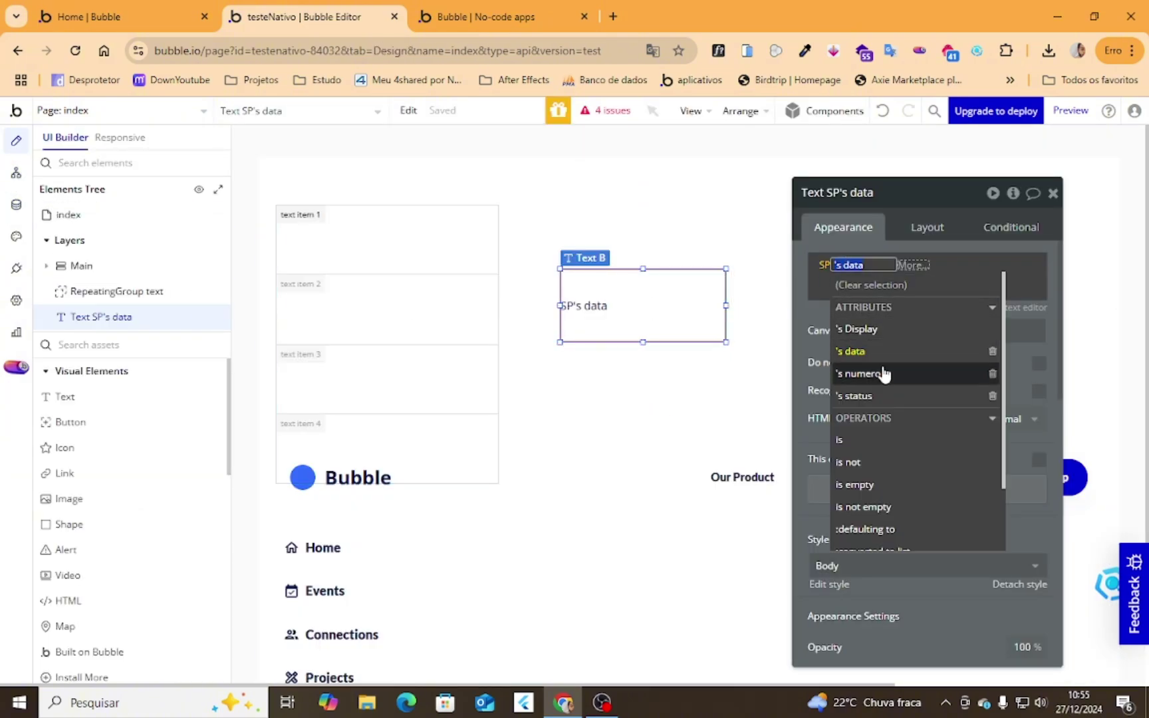
{"action": "left_click", "coordinate": [864, 374]}
{"action": "left_click", "coordinate": [492, 17]}
{"action": "left_click", "coordinate": [513, 50]}
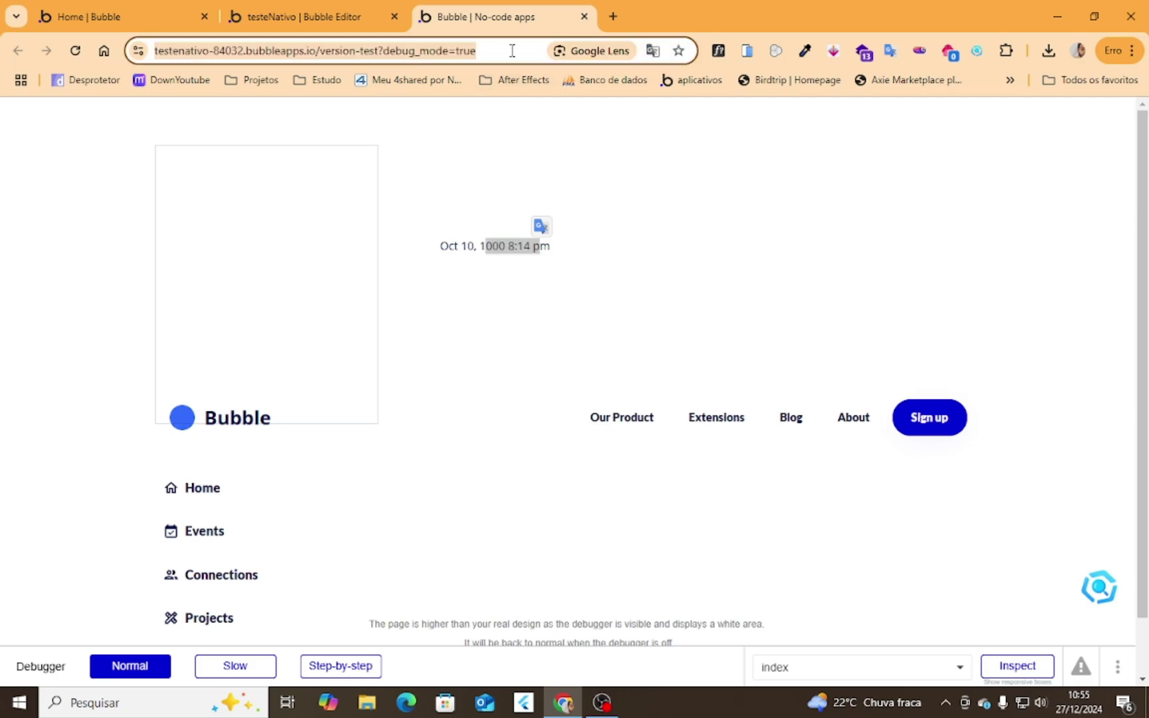
{"action": "key", "text": "Return"}
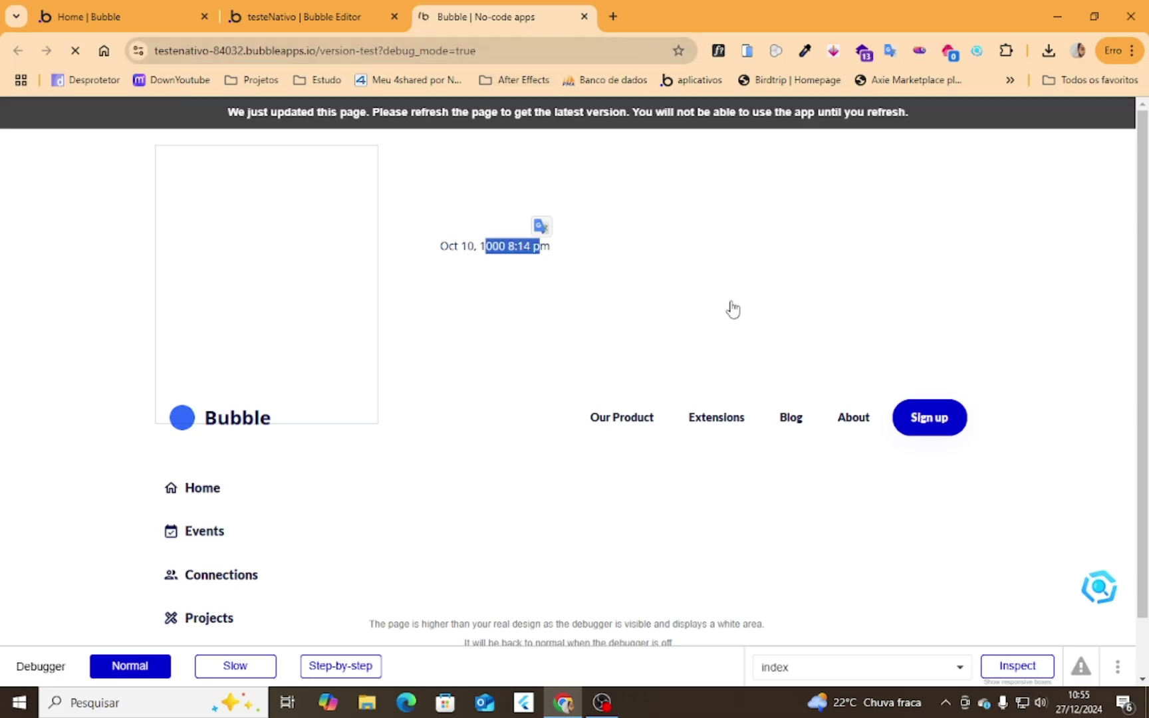
Step: Switch the text element's expression to SP's status and check the preview page
{"action": "left_click", "coordinate": [355, 26]}
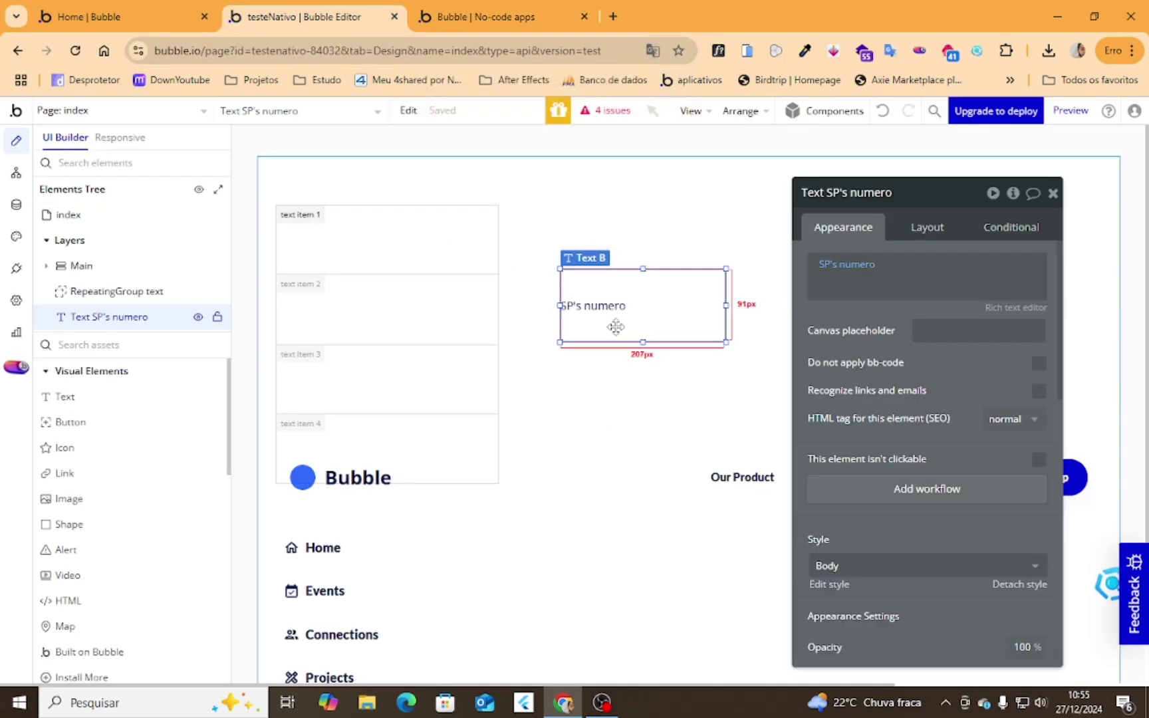
{"action": "left_click", "coordinate": [856, 265]}
{"action": "left_click", "coordinate": [884, 396]}
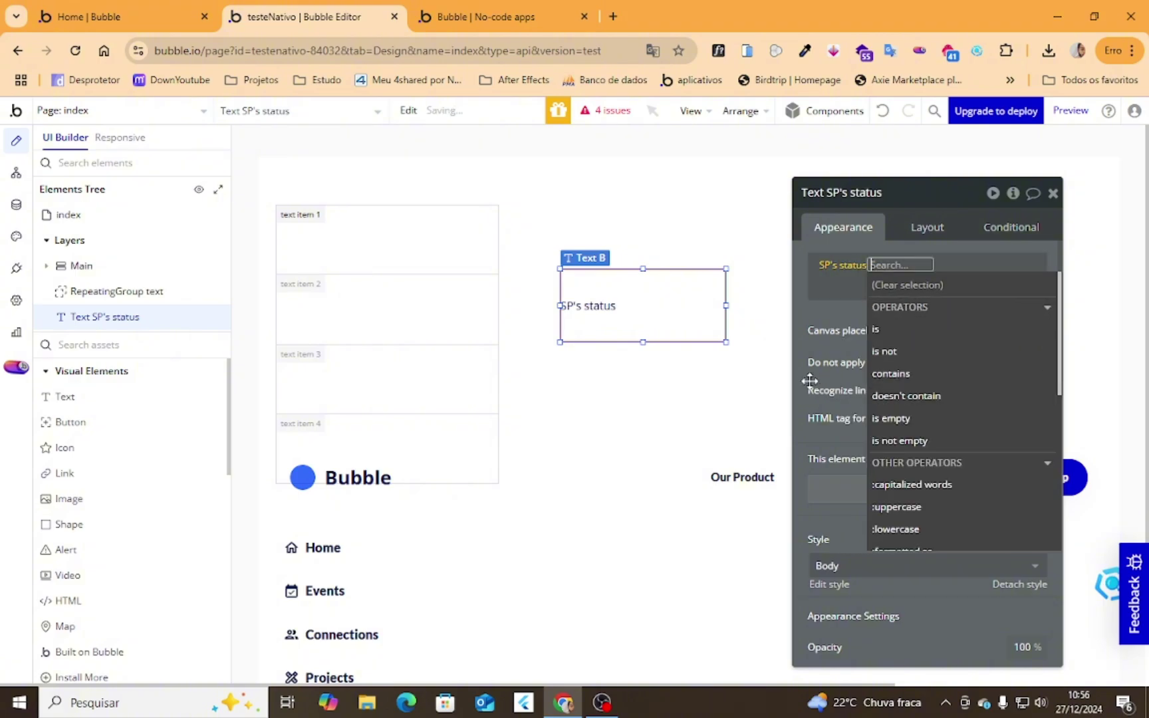
{"action": "left_click", "coordinate": [639, 311]}
{"action": "left_click", "coordinate": [499, 7]}
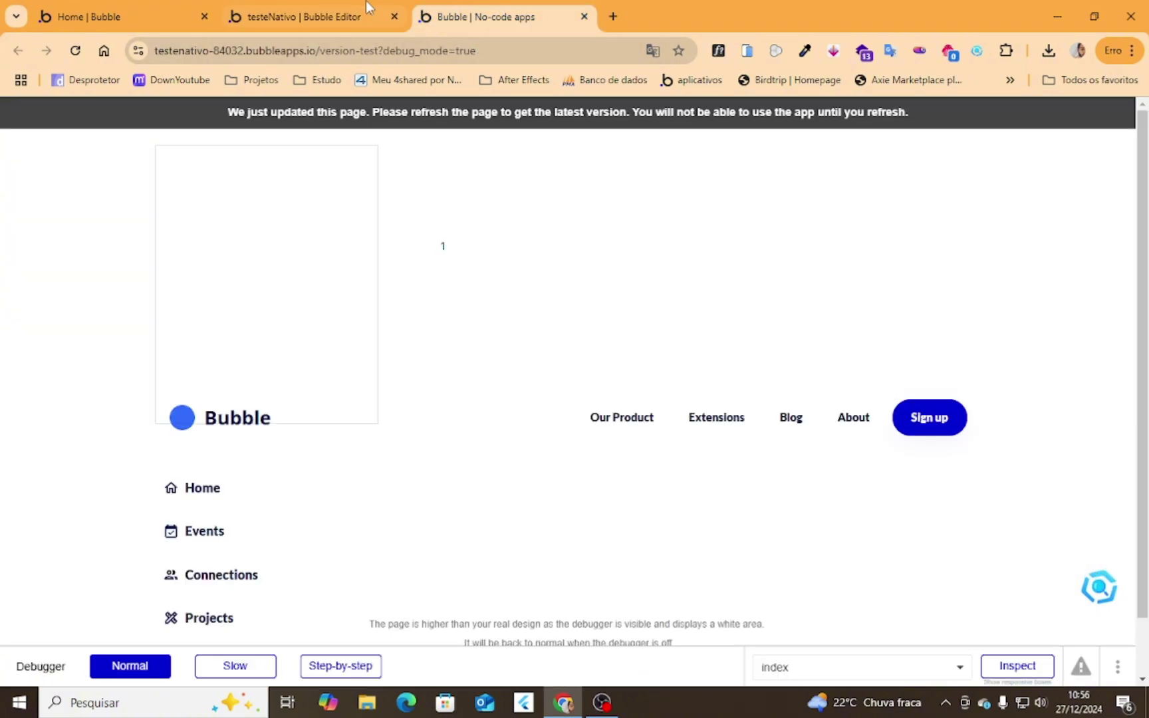
Step: Change the option behind the text element's expression to MG from the tabela teste set
{"action": "left_click", "coordinate": [365, 3]}
{"action": "left_click", "coordinate": [818, 264]}
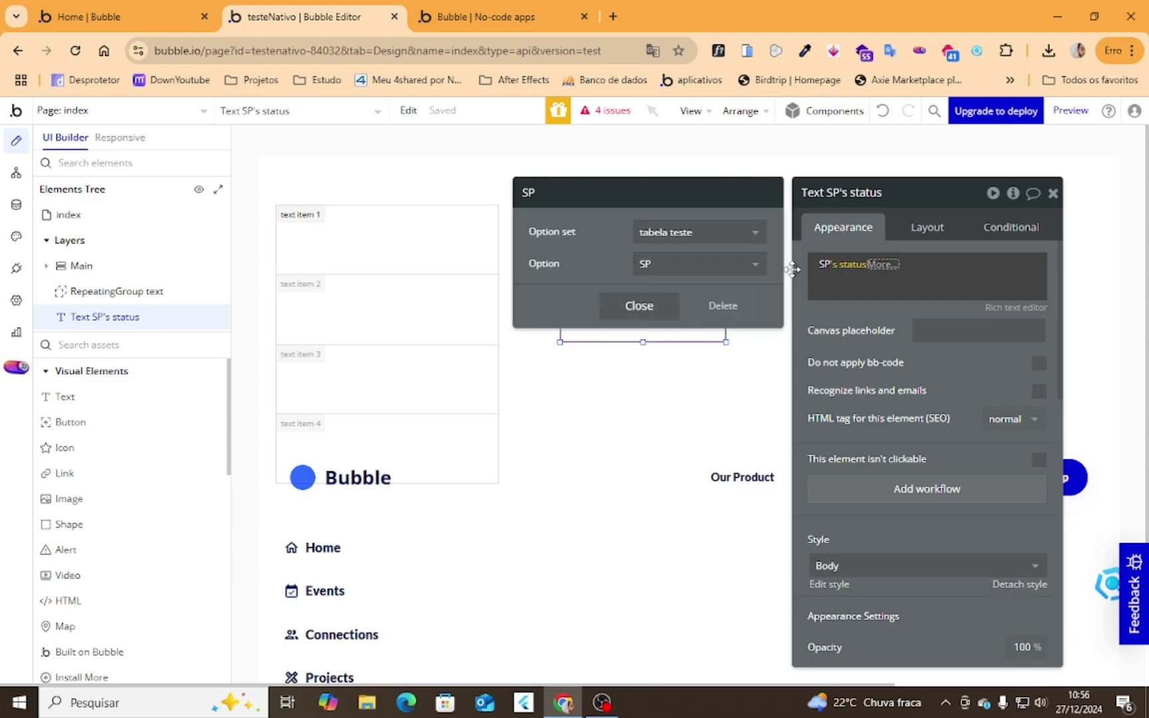
{"action": "left_click", "coordinate": [674, 264]}
{"action": "left_click", "coordinate": [673, 338]}
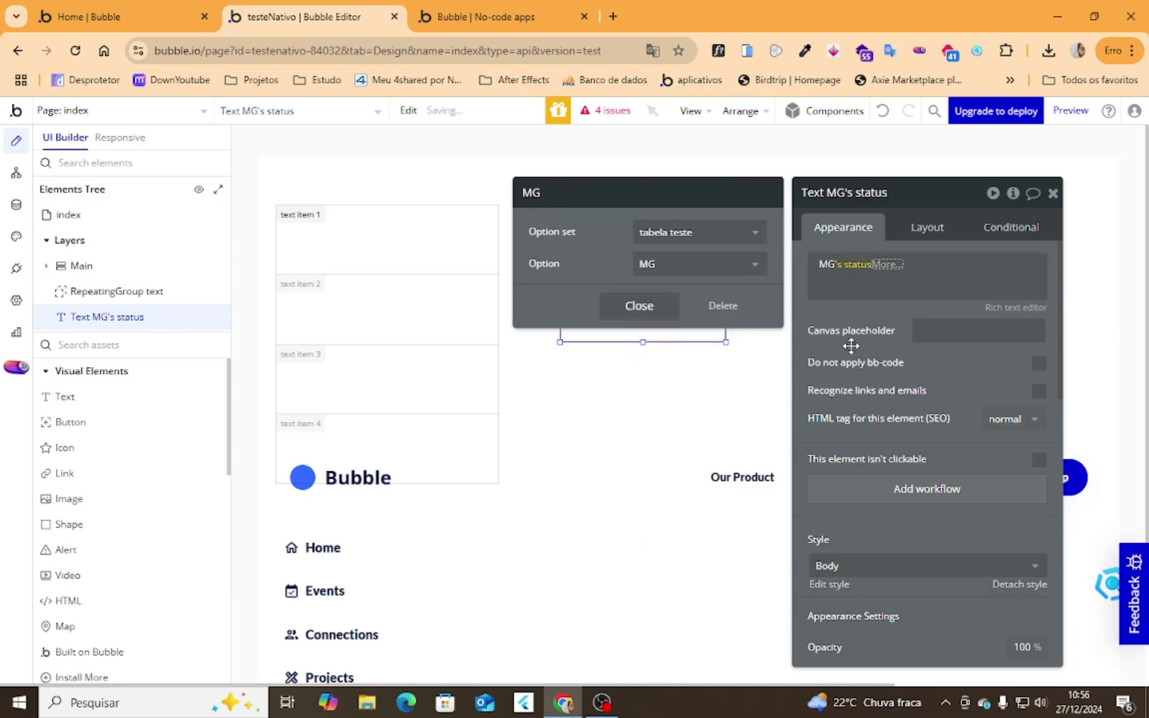
{"action": "left_click", "coordinate": [887, 341]}
Step: Make the text element show MG's numero and reload the preview page to check it
{"action": "left_click", "coordinate": [863, 276]}
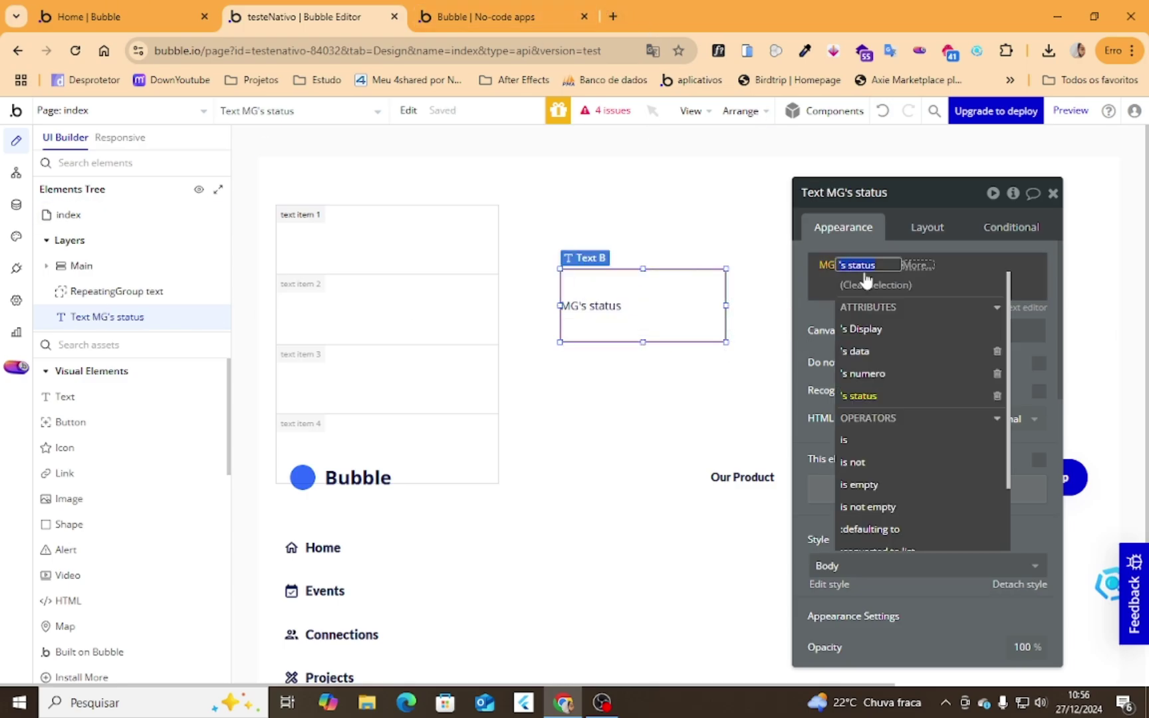
{"action": "left_click", "coordinate": [886, 368]}
{"action": "left_click", "coordinate": [870, 372]}
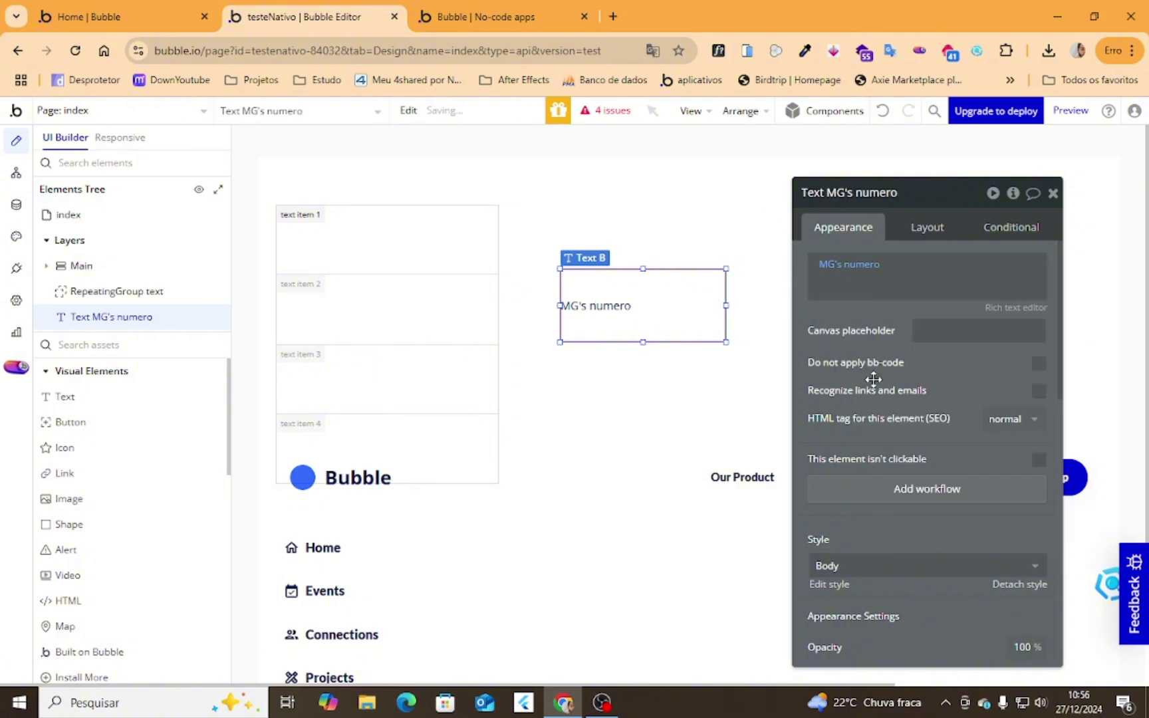
{"action": "left_click", "coordinate": [525, 18]}
{"action": "key", "text": "Return"}
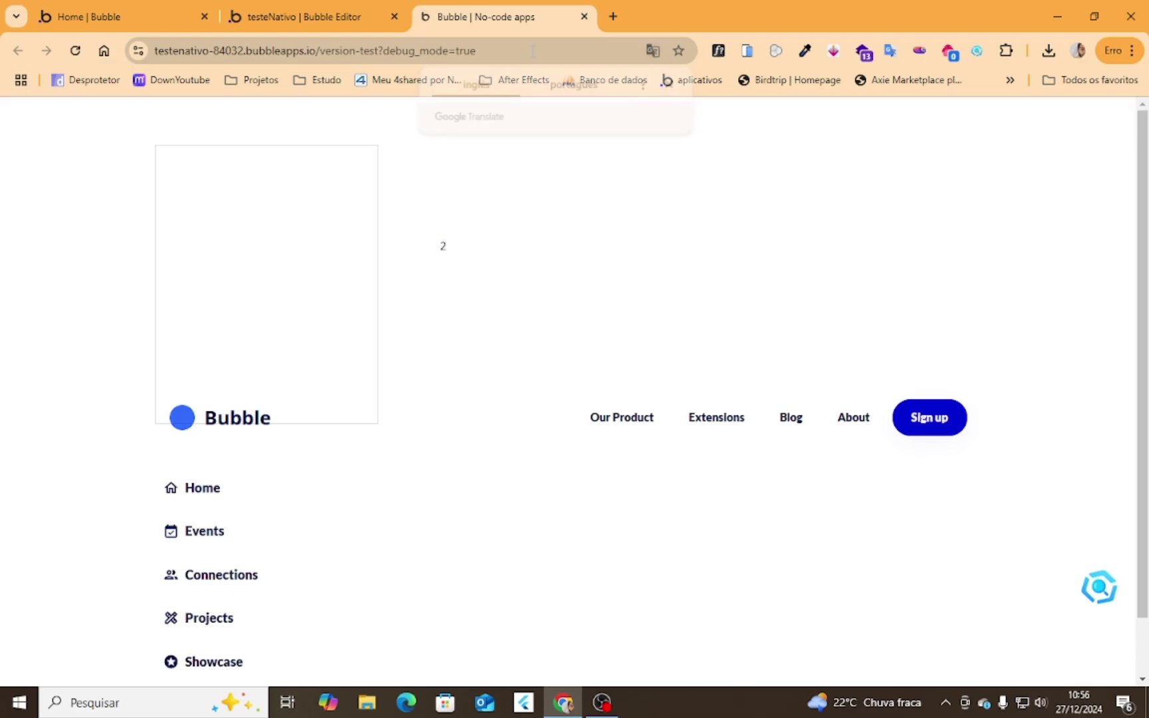
Step: Add a field named estado of type tabela teste to the User data type
{"action": "left_click", "coordinate": [300, 17]}
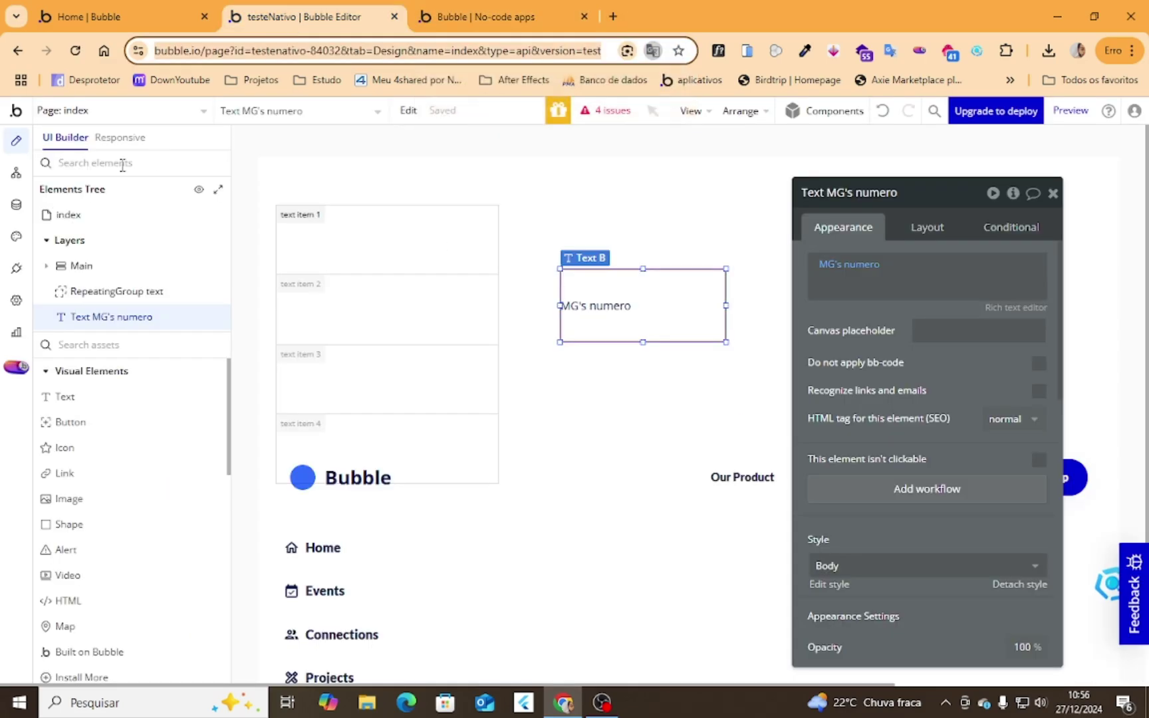
{"action": "left_click", "coordinate": [16, 205]}
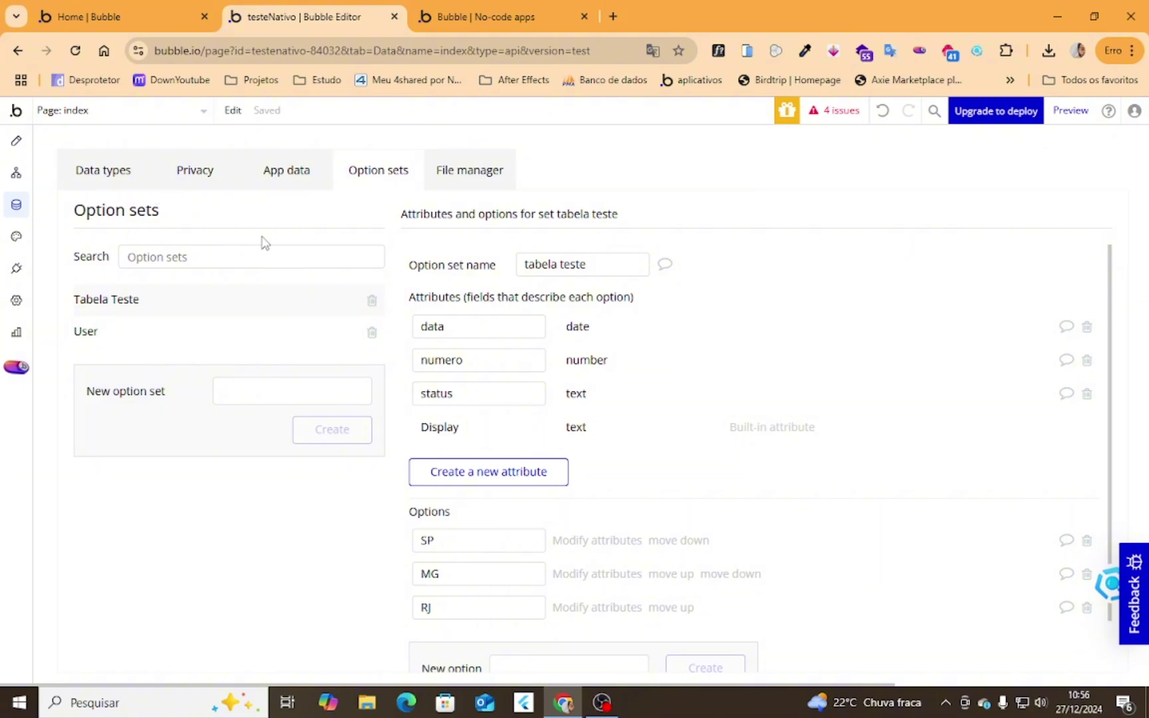
{"action": "left_click", "coordinate": [126, 177]}
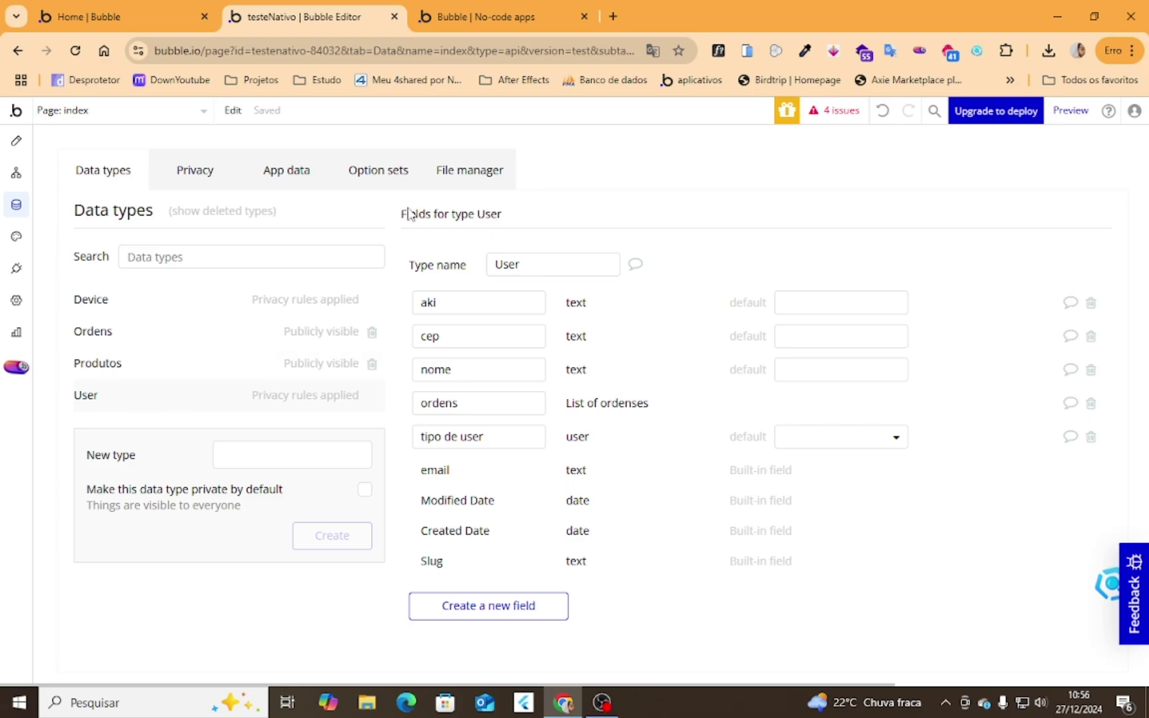
{"action": "left_click", "coordinate": [526, 607]}
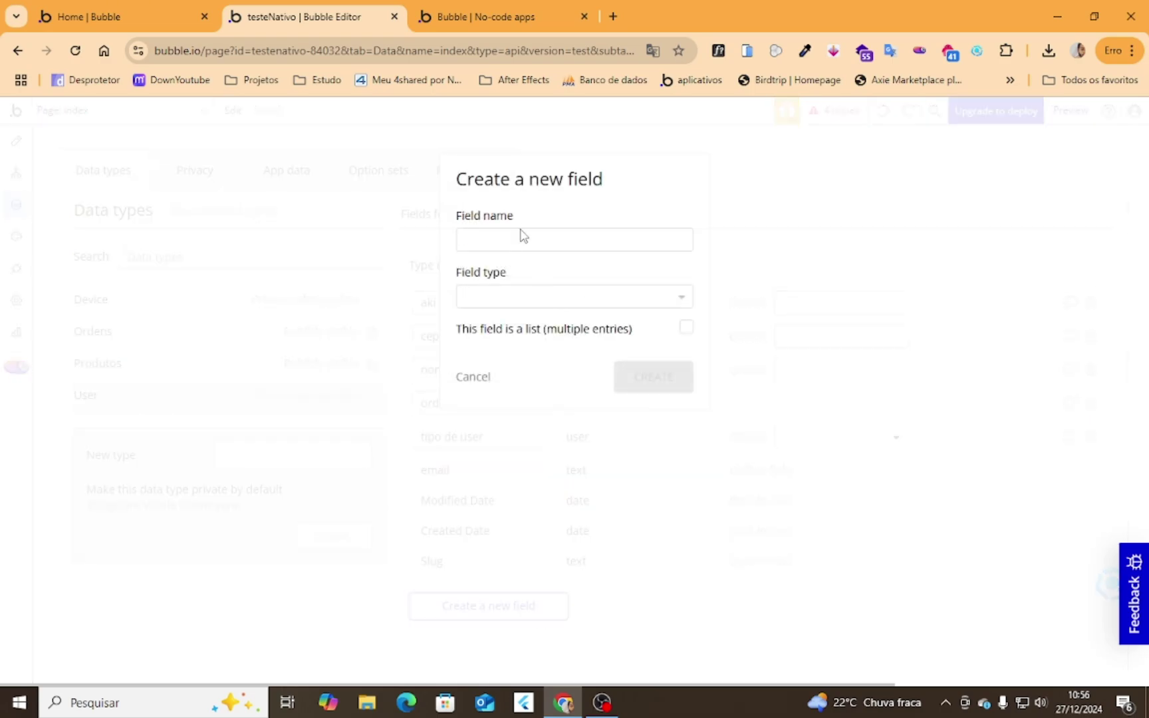
{"action": "left_click", "coordinate": [532, 246]}
{"action": "type", "text": "estado"}
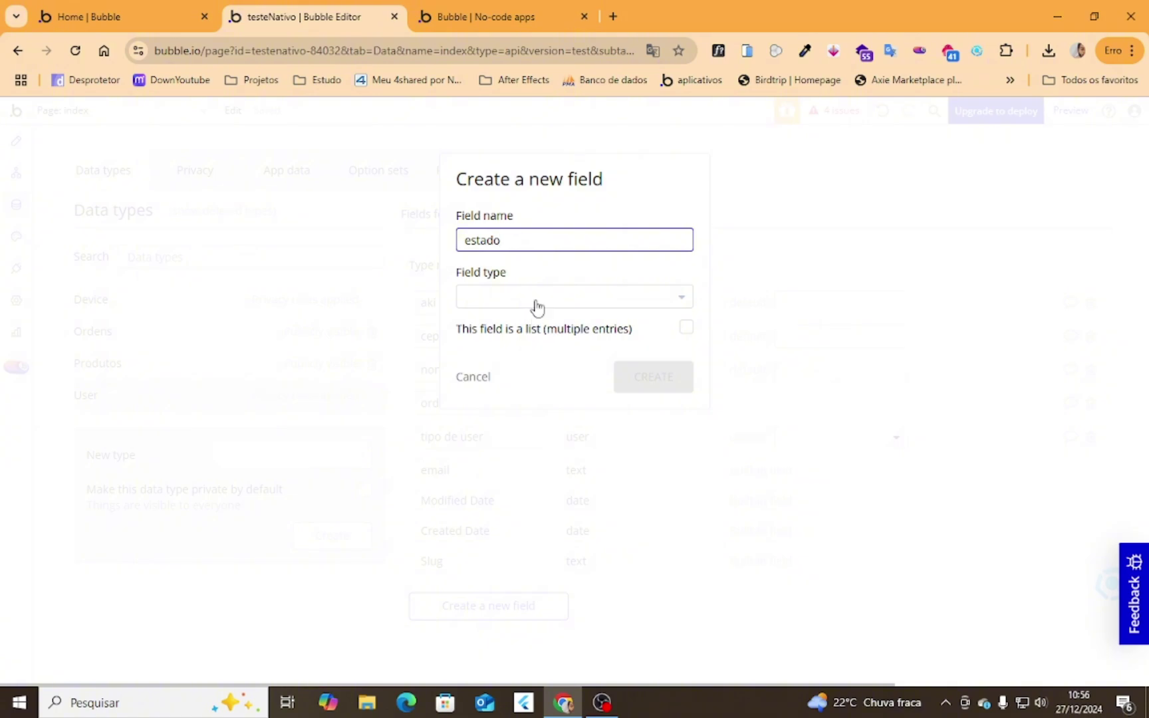
{"action": "left_click", "coordinate": [537, 298]}
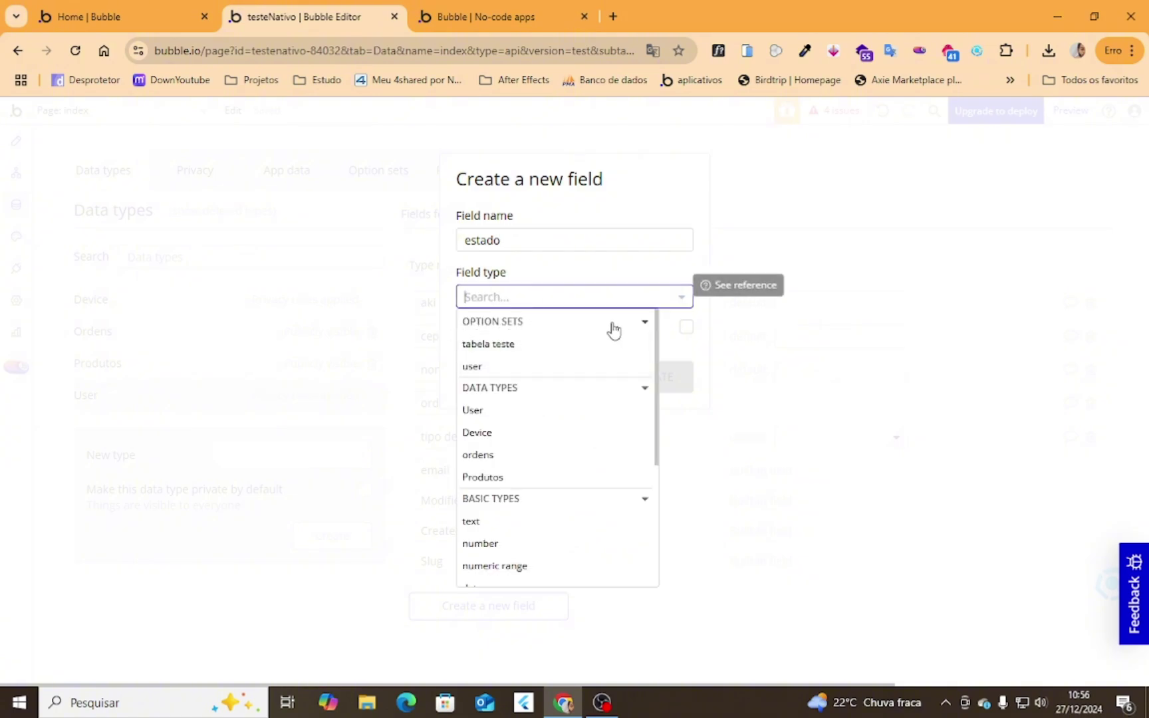
{"action": "scroll", "coordinate": [644, 328], "scroll_direction": "down", "scroll_amount": 1}
{"action": "scroll", "coordinate": [488, 341], "scroll_direction": "up", "scroll_amount": 1}
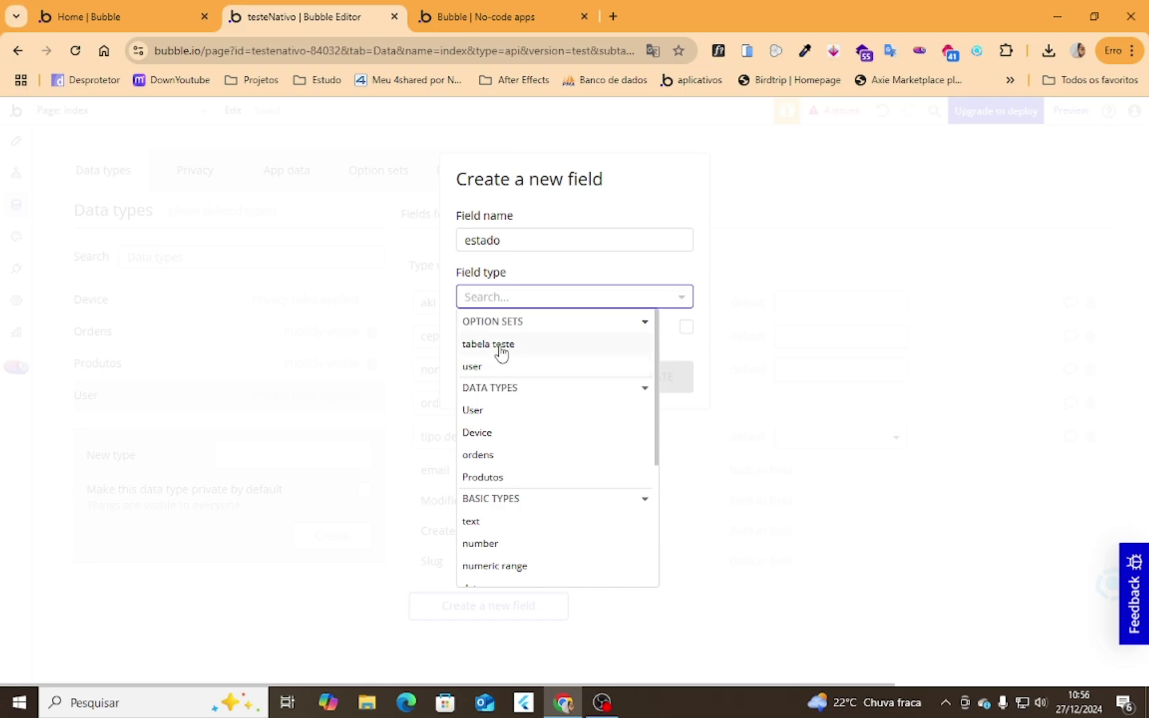
{"action": "left_click", "coordinate": [501, 345]}
{"action": "left_click", "coordinate": [670, 384]}
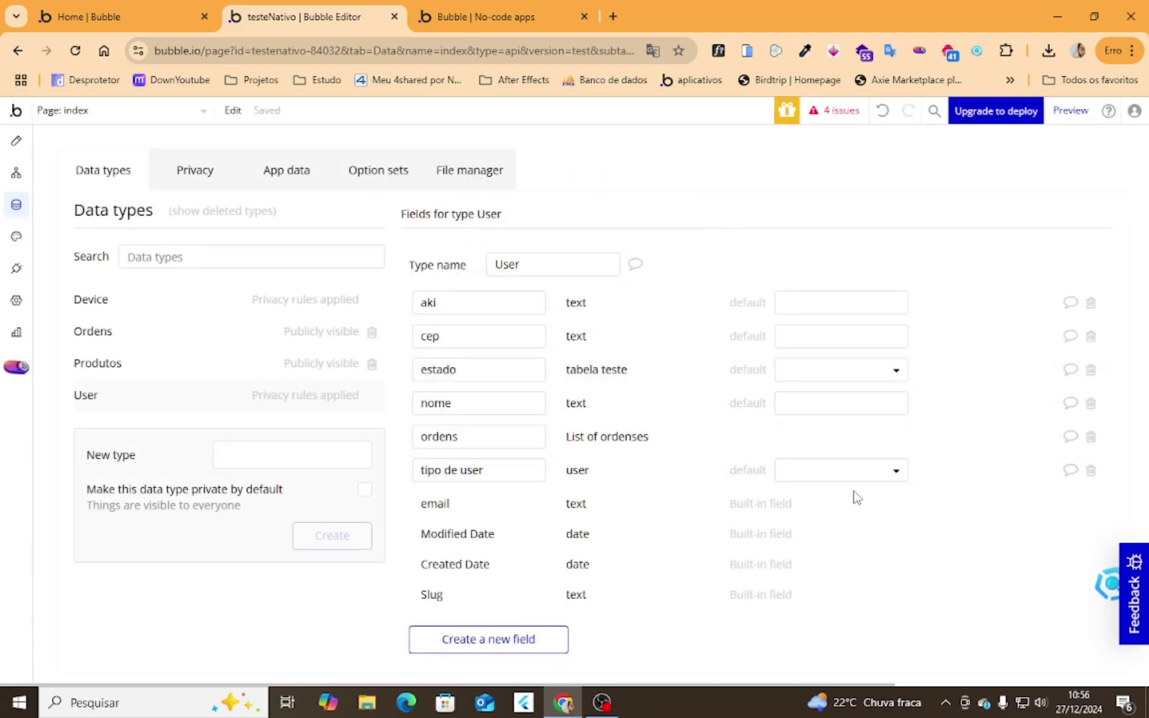
Step: Set the User type's default values to SP for estado and padrao for tipo de user
{"action": "left_click", "coordinate": [865, 473]}
{"action": "left_click", "coordinate": [848, 384]}
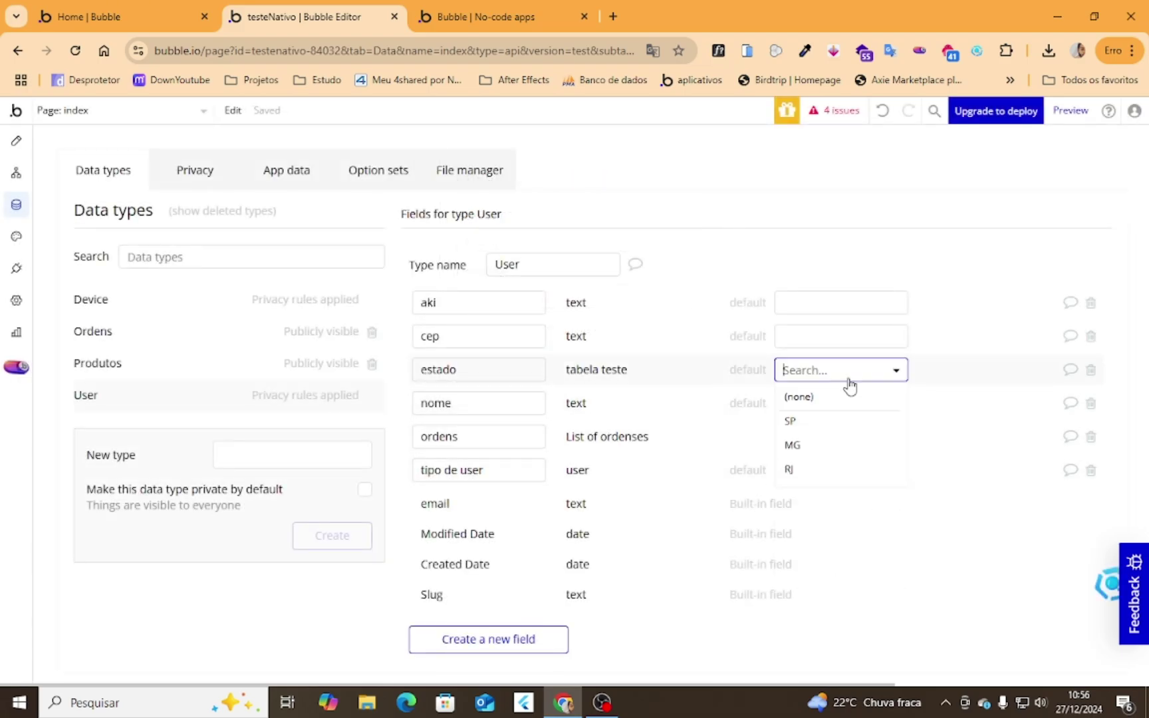
{"action": "left_click", "coordinate": [823, 422]}
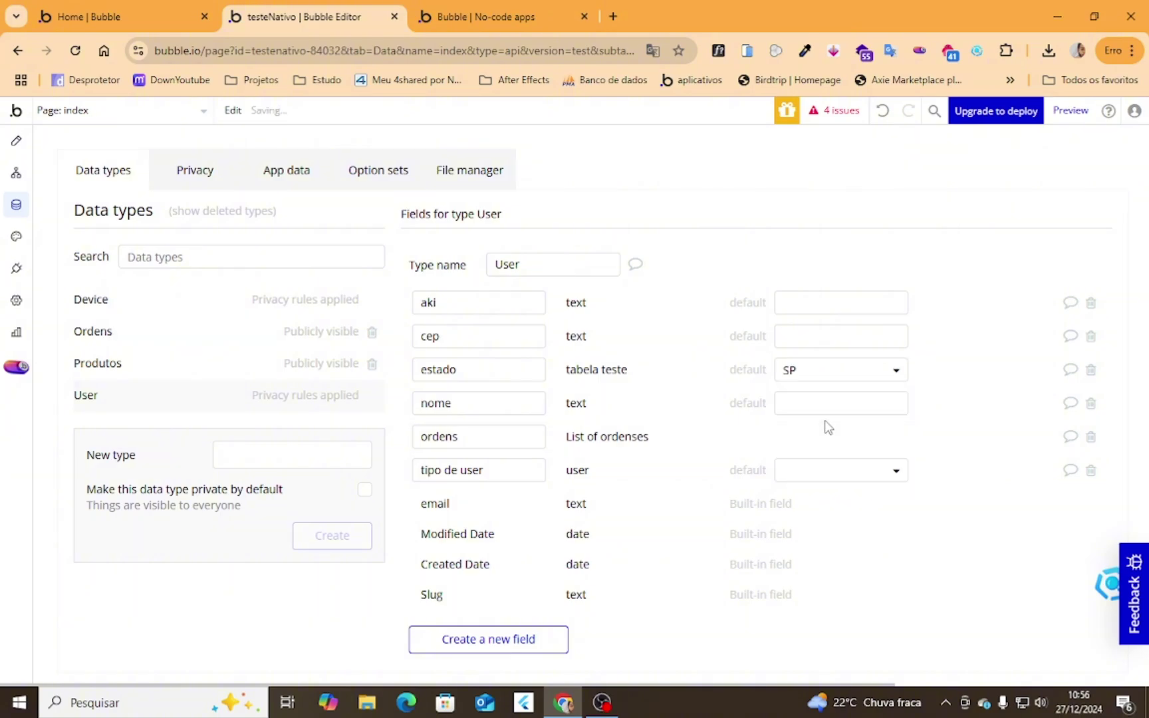
{"action": "mouse_move", "coordinate": [824, 409]}
{"action": "mouse_move", "coordinate": [832, 380]}
{"action": "left_click", "coordinate": [879, 470]}
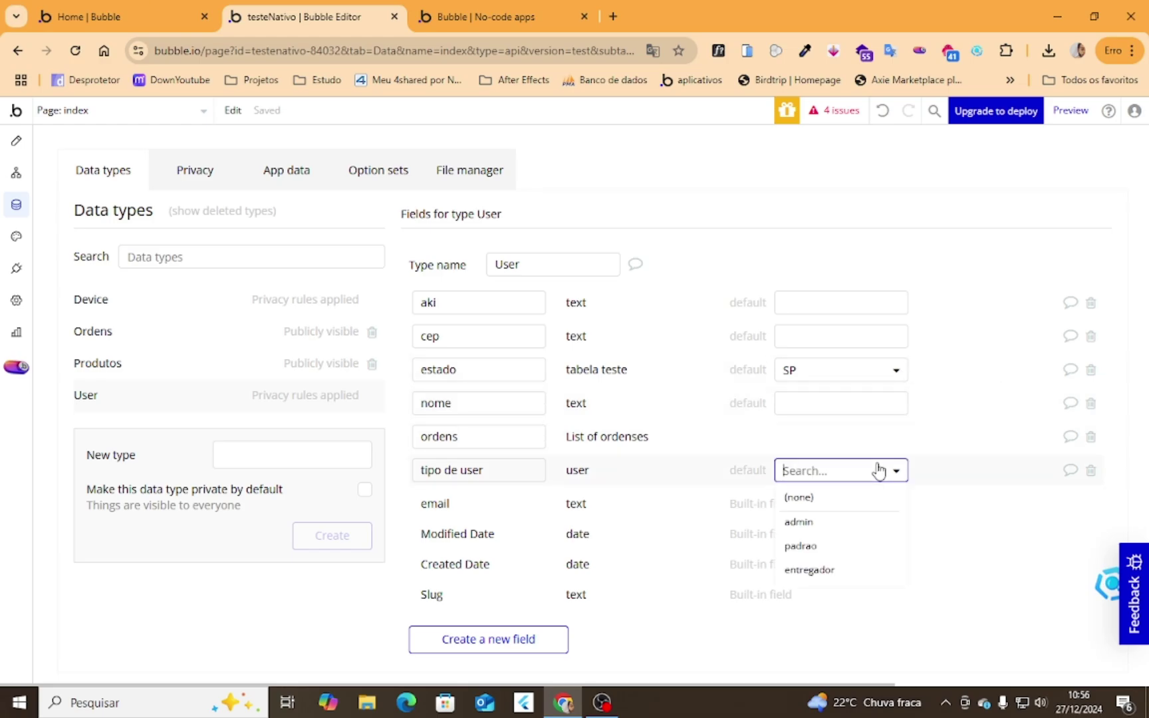
{"action": "left_click", "coordinate": [827, 550]}
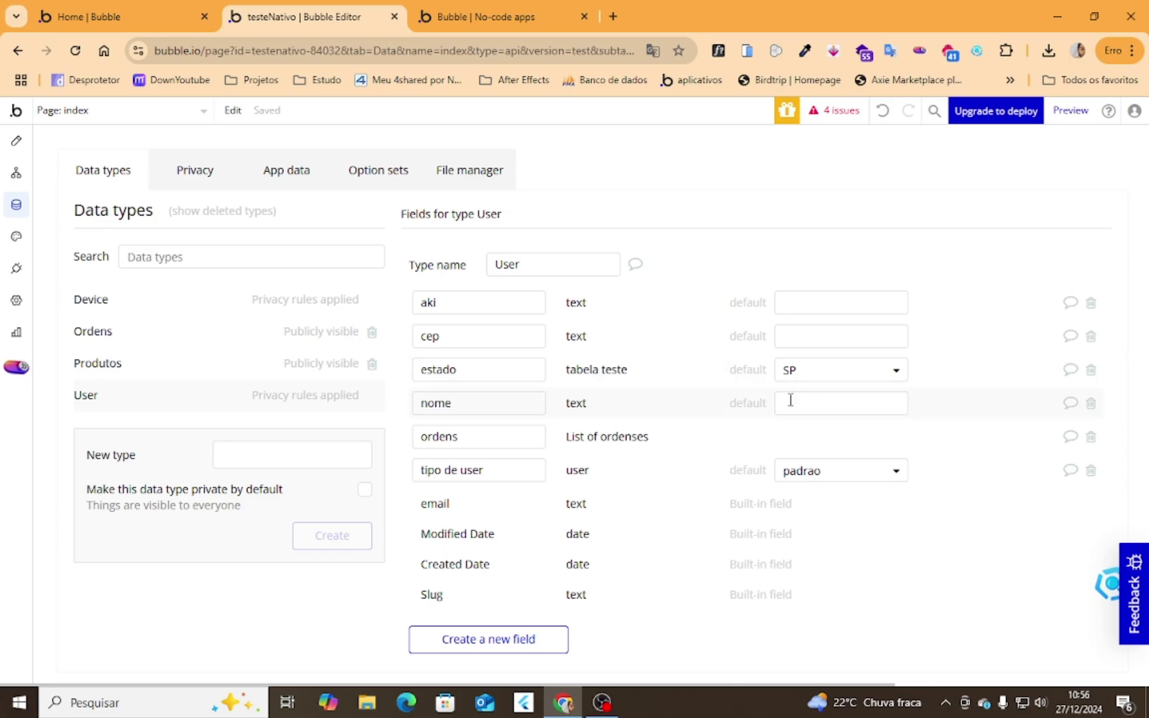
Step: Replace the text element's expression on the index page with Current User's estado's Display
{"action": "left_click", "coordinate": [16, 141]}
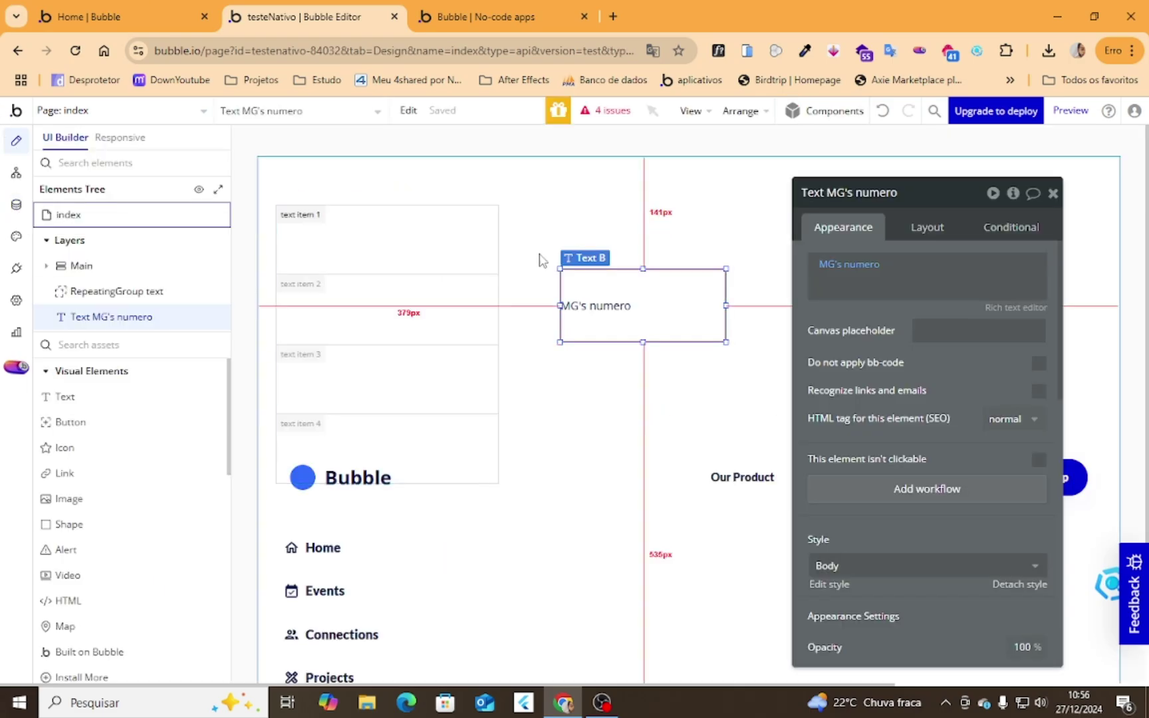
{"action": "left_click", "coordinate": [830, 265]}
{"action": "left_click", "coordinate": [724, 304]}
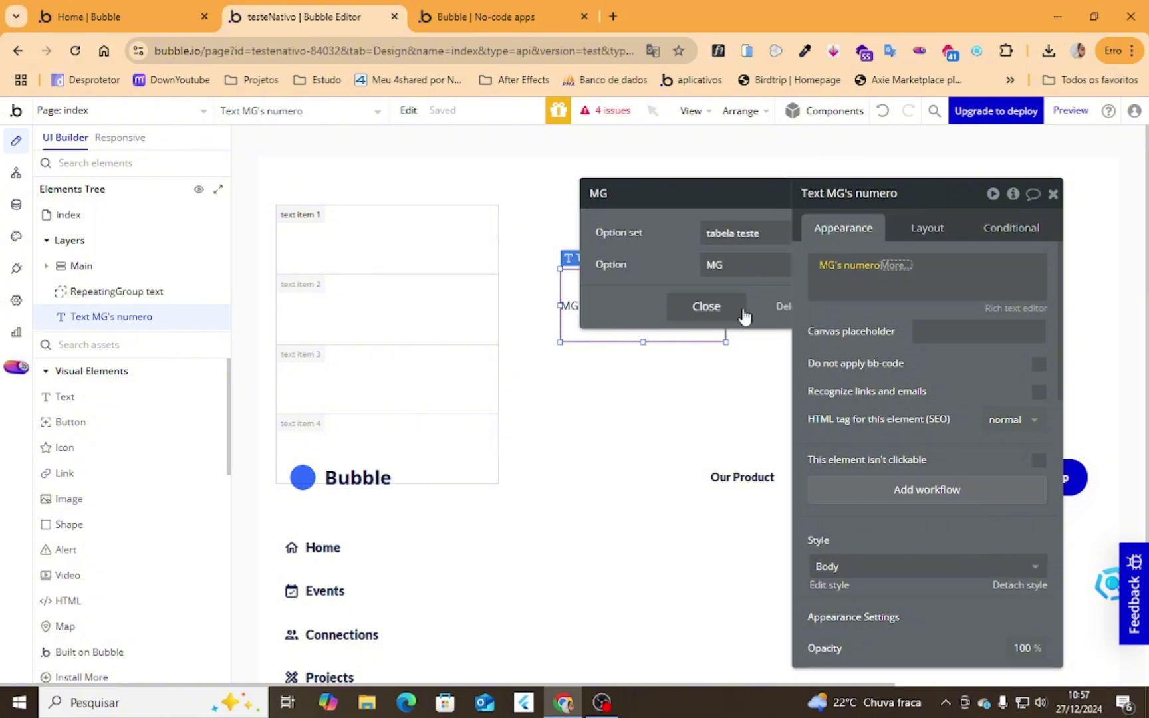
{"action": "left_click", "coordinate": [929, 266]}
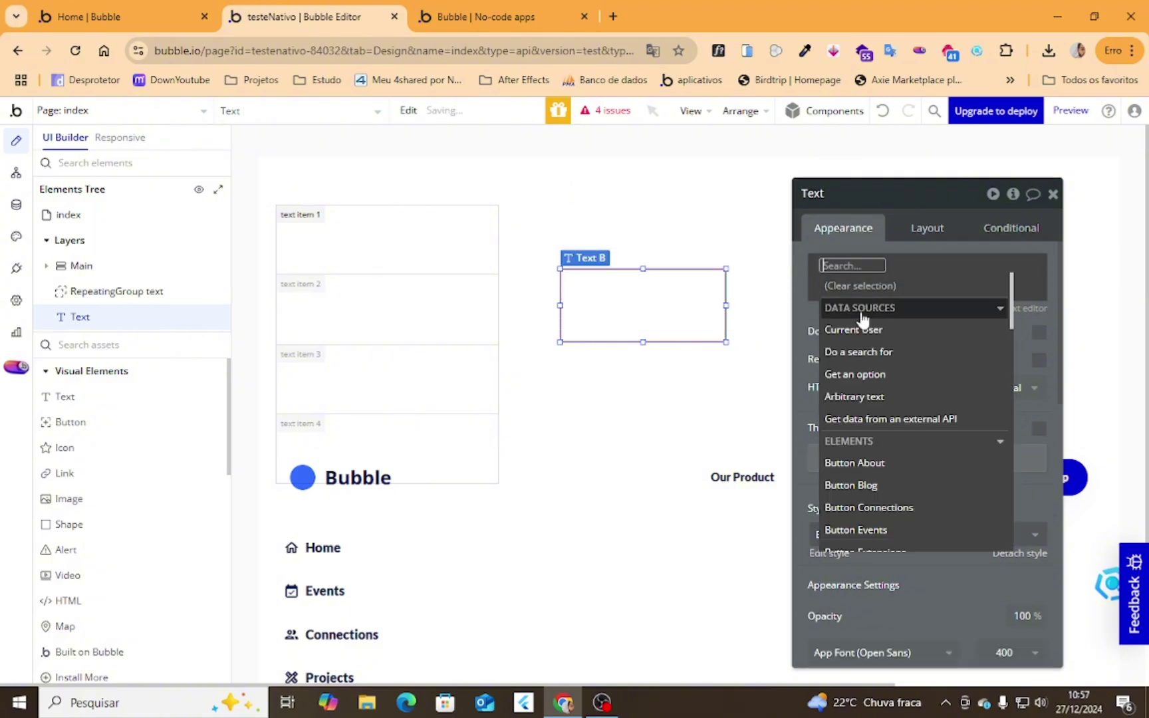
{"action": "left_click", "coordinate": [873, 332]}
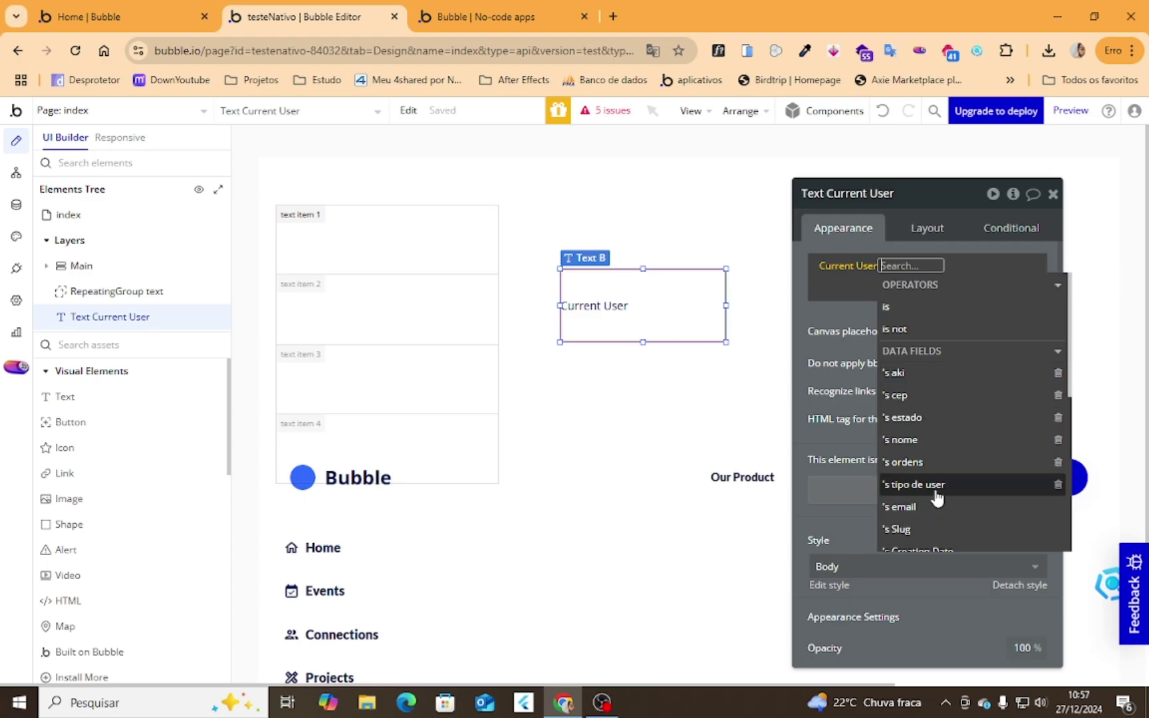
{"action": "left_click", "coordinate": [937, 418]}
{"action": "left_click", "coordinate": [931, 306]}
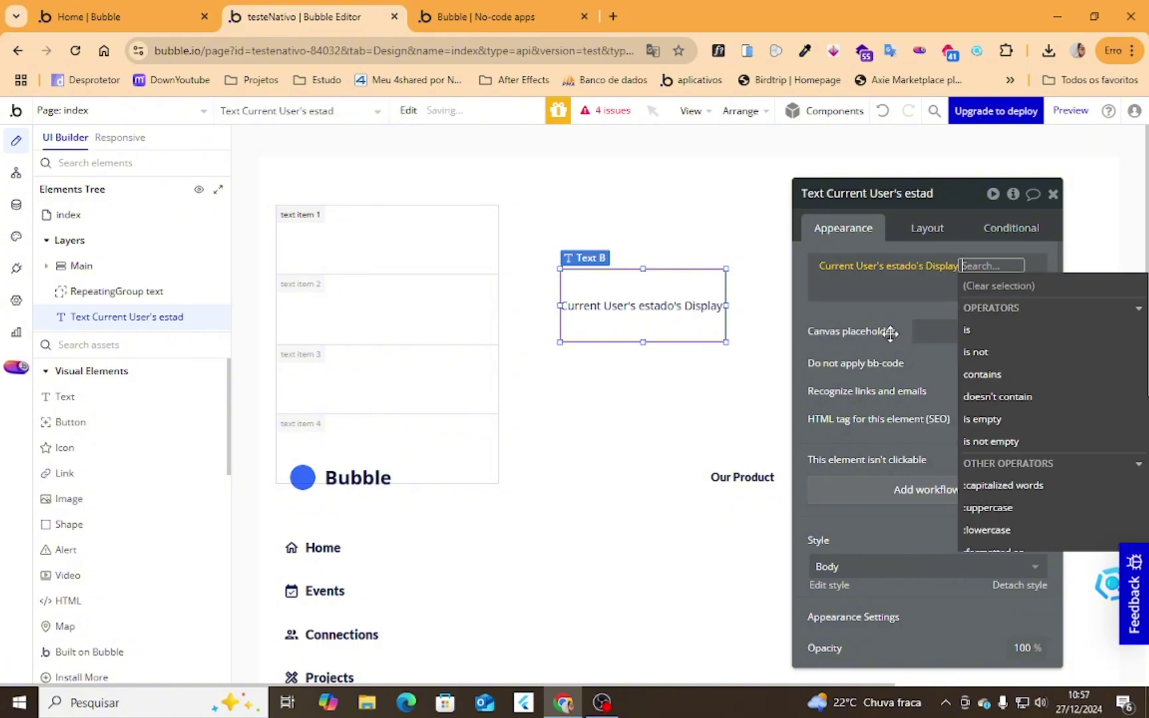
Step: Set Estado to SP in the first user entry of the app data and save the entry
{"action": "left_click", "coordinate": [16, 172]}
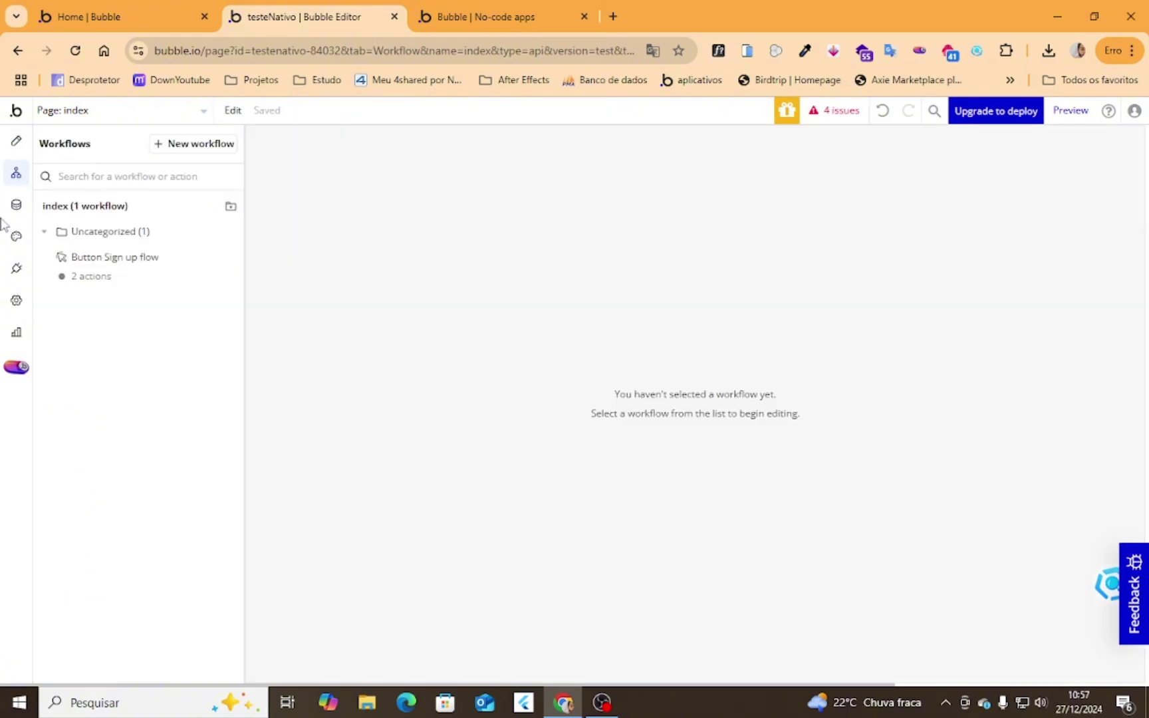
{"action": "left_click", "coordinate": [16, 204]}
{"action": "left_click", "coordinate": [284, 176]}
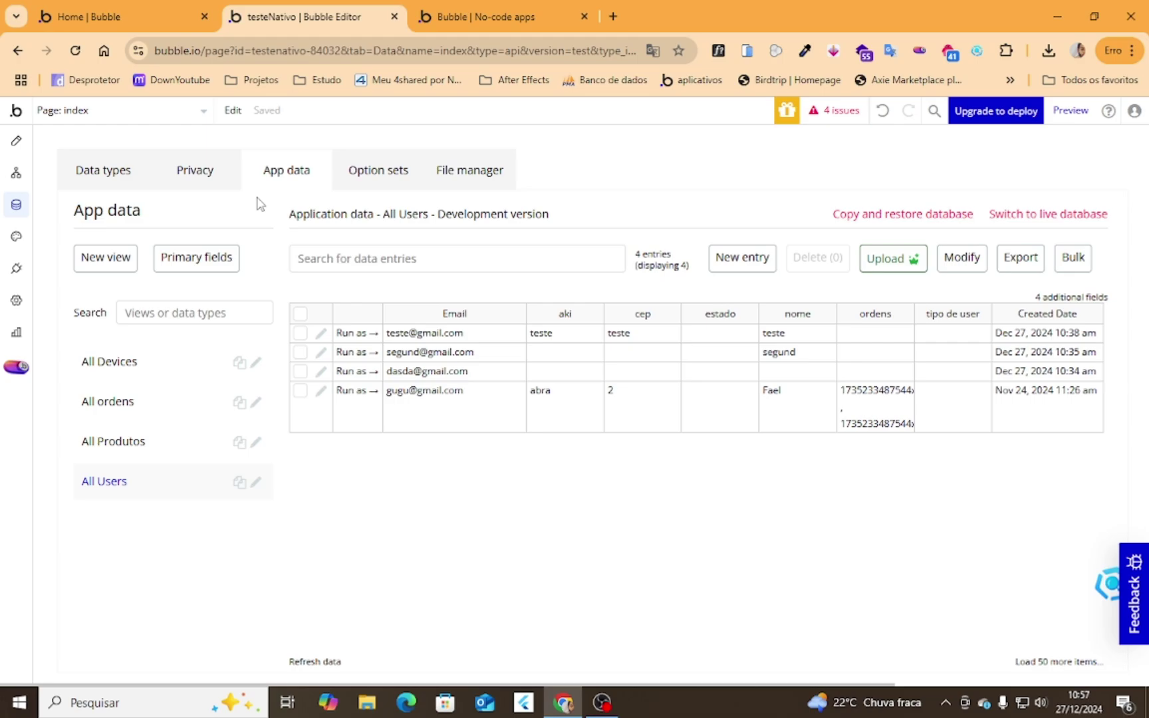
{"action": "left_click", "coordinate": [322, 334]}
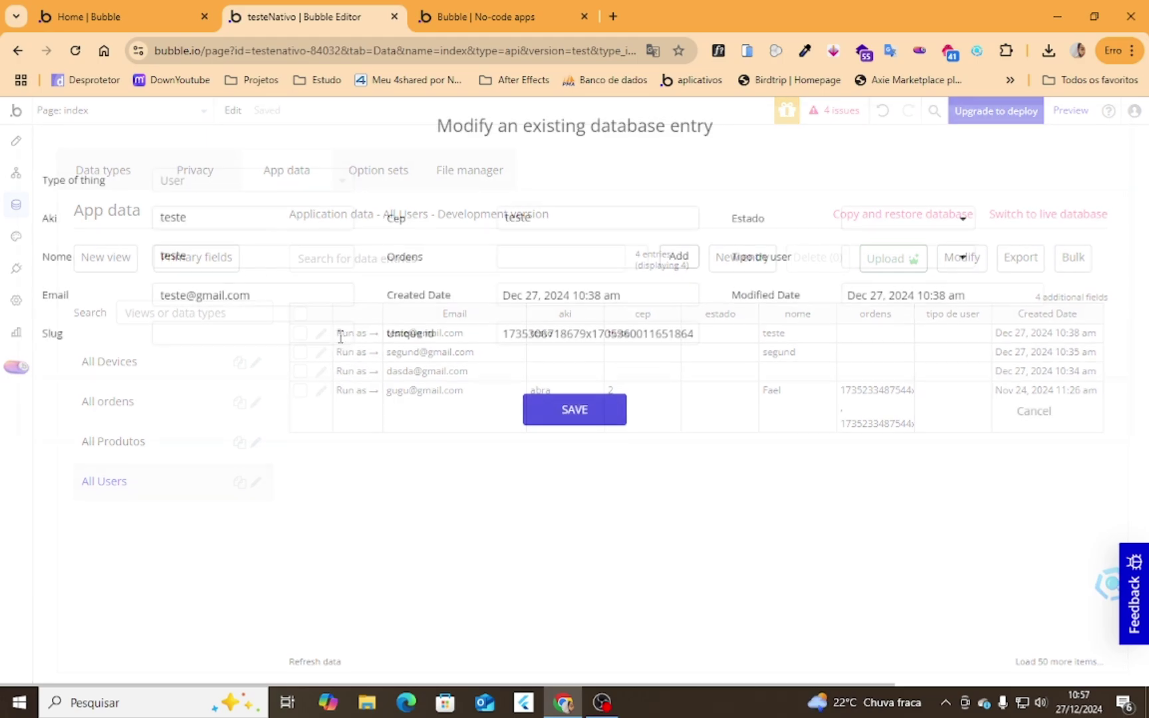
{"action": "left_click", "coordinate": [857, 260]}
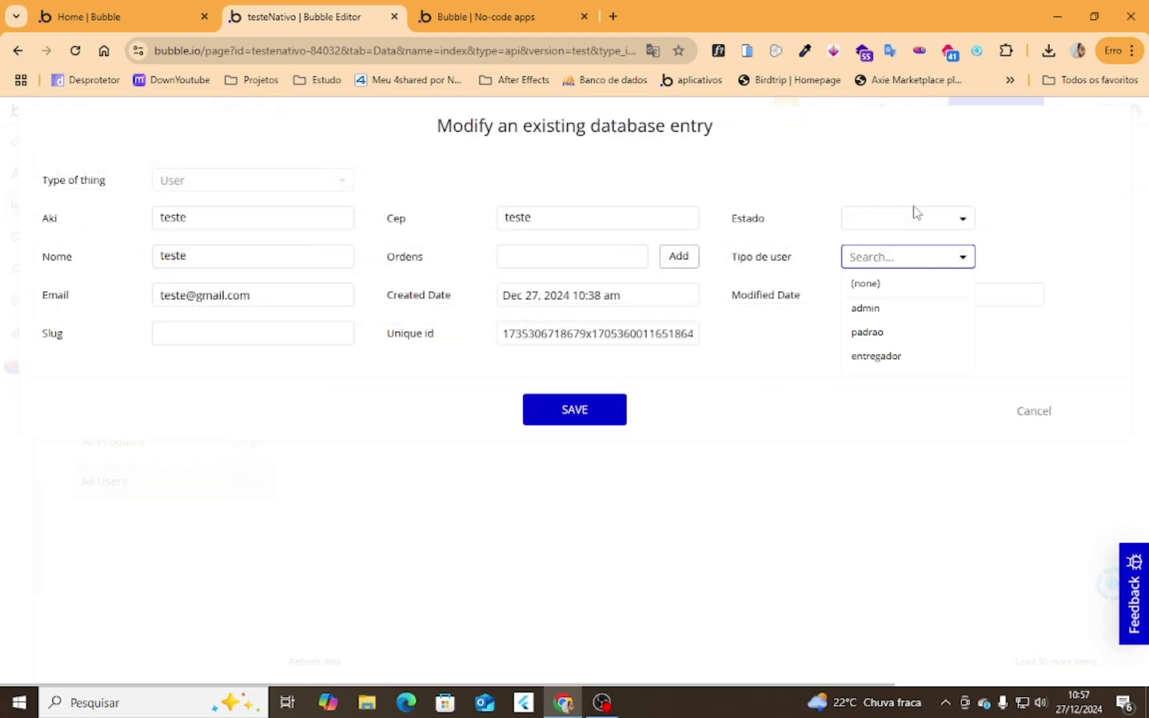
{"action": "left_click", "coordinate": [918, 217]}
{"action": "left_click", "coordinate": [890, 276]}
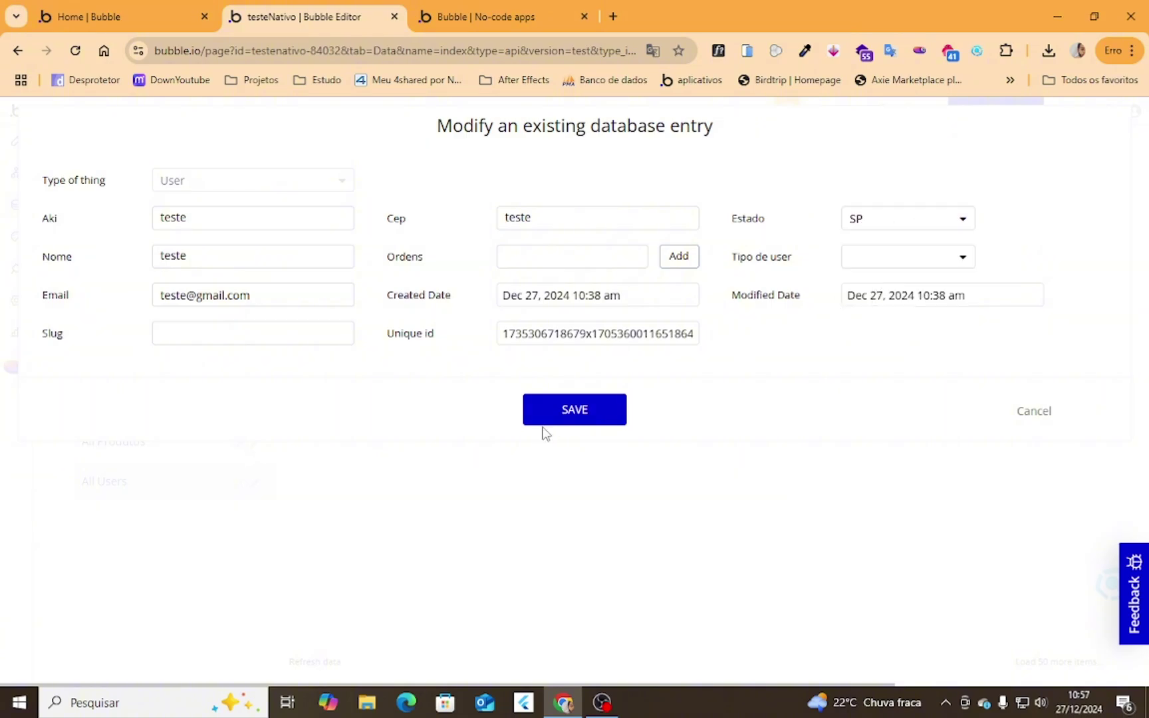
{"action": "left_click", "coordinate": [564, 419]}
{"action": "left_click", "coordinate": [576, 308]}
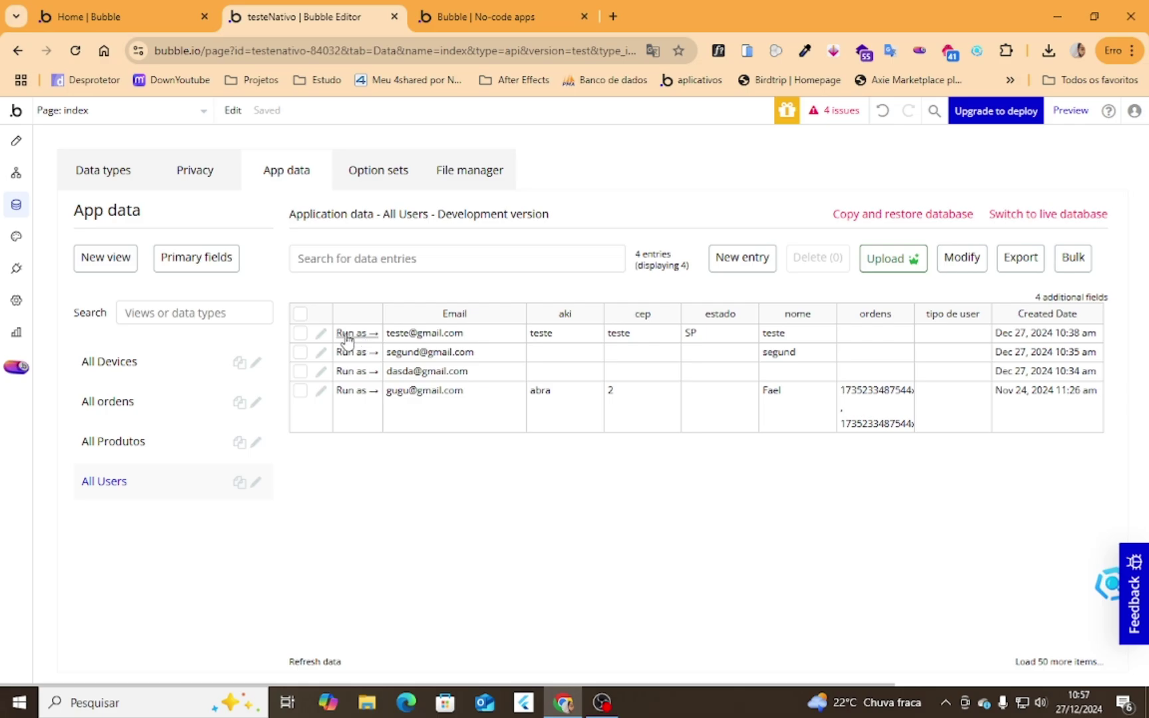
Step: Run the app as the first user and review the Estado value in that user's database entry
{"action": "left_click", "coordinate": [347, 334]}
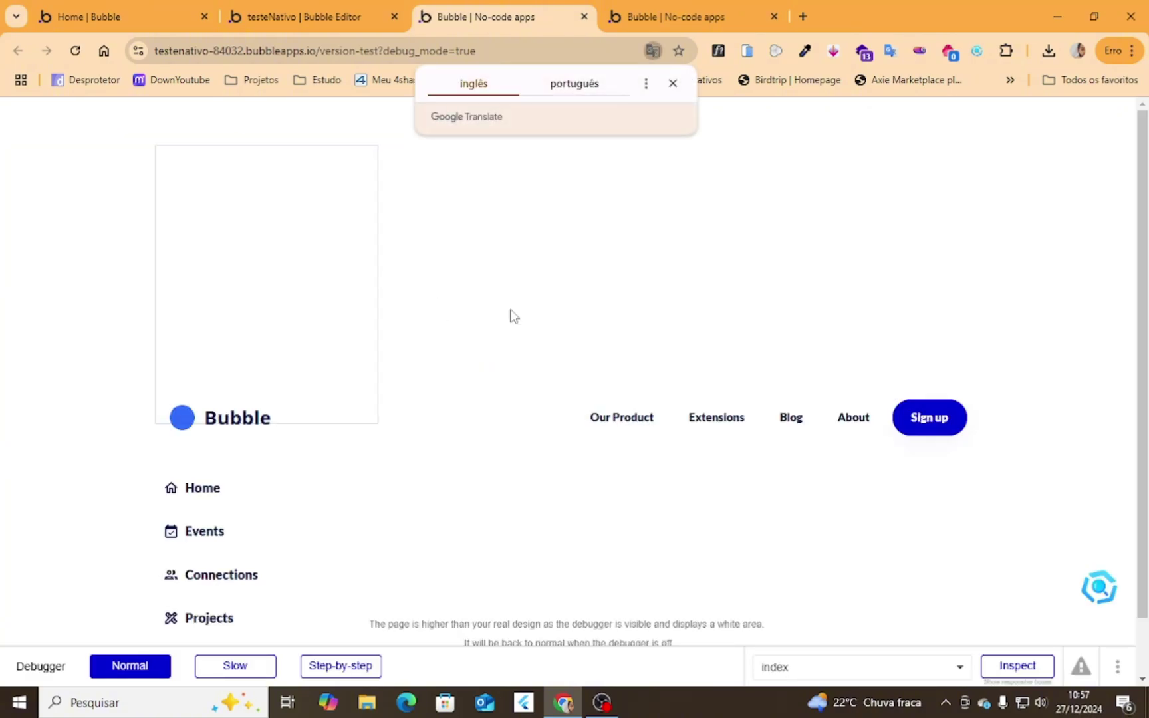
{"action": "left_click", "coordinate": [317, 15]}
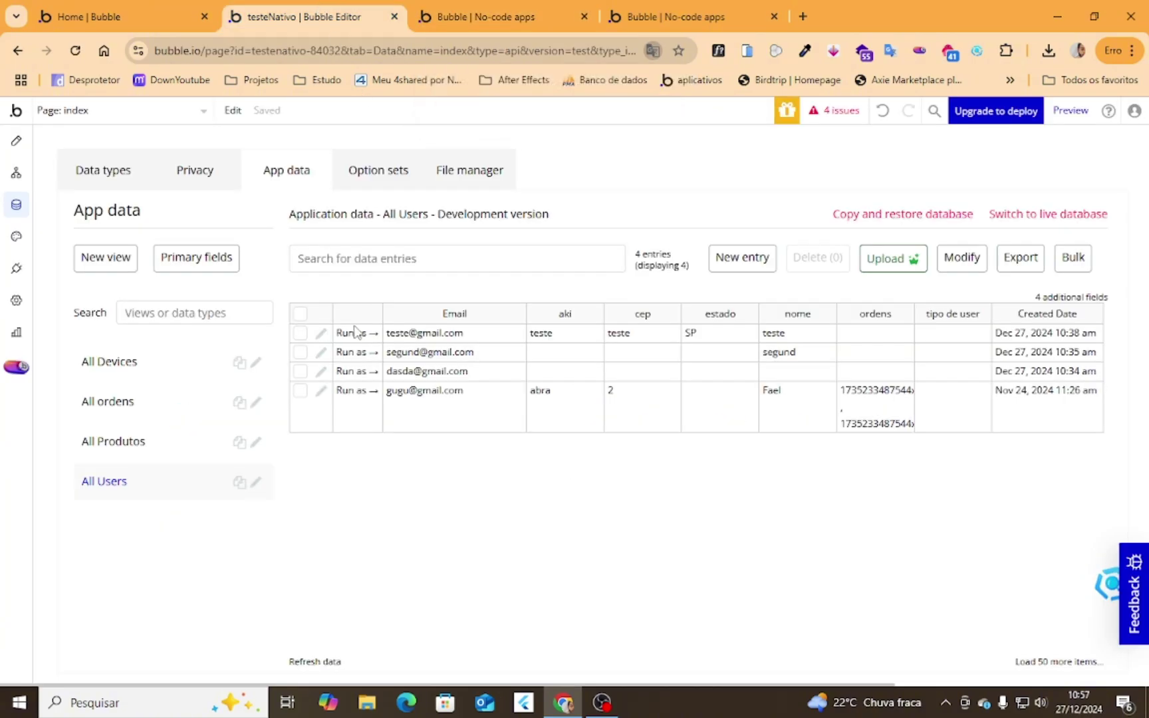
{"action": "left_click", "coordinate": [321, 333]}
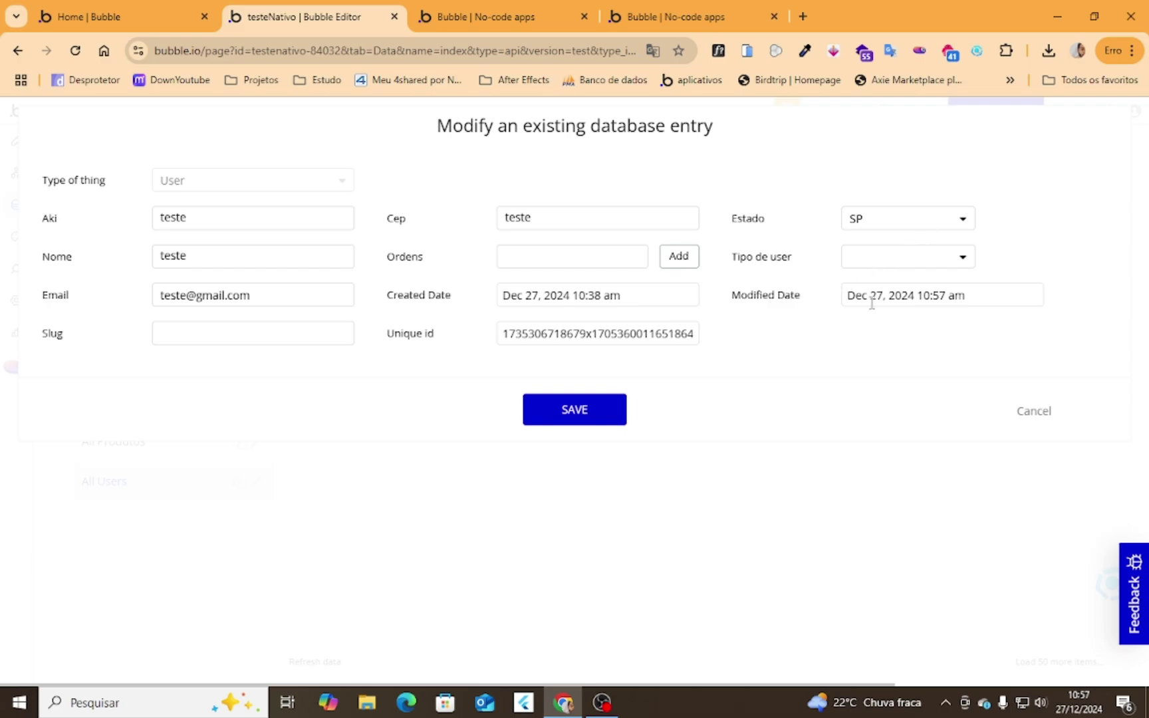
{"action": "left_click", "coordinate": [1032, 417]}
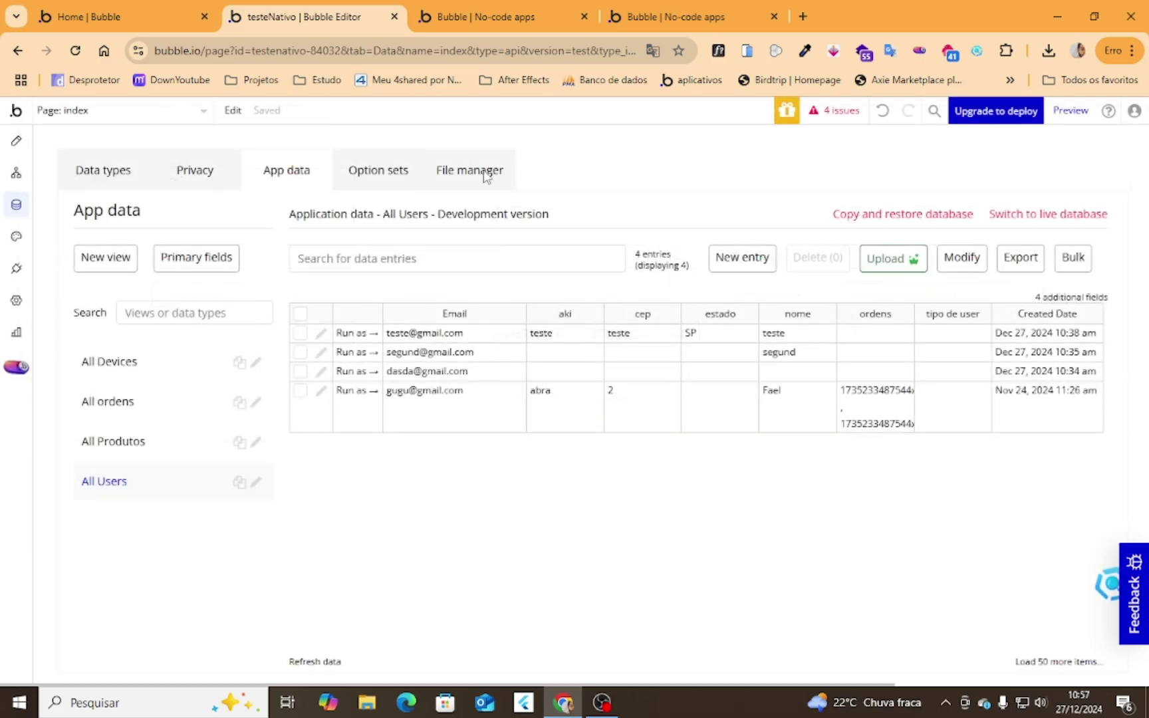
Step: Check the estado attribute in the text element's expression, keeping Display selected
{"action": "left_click", "coordinate": [15, 141]}
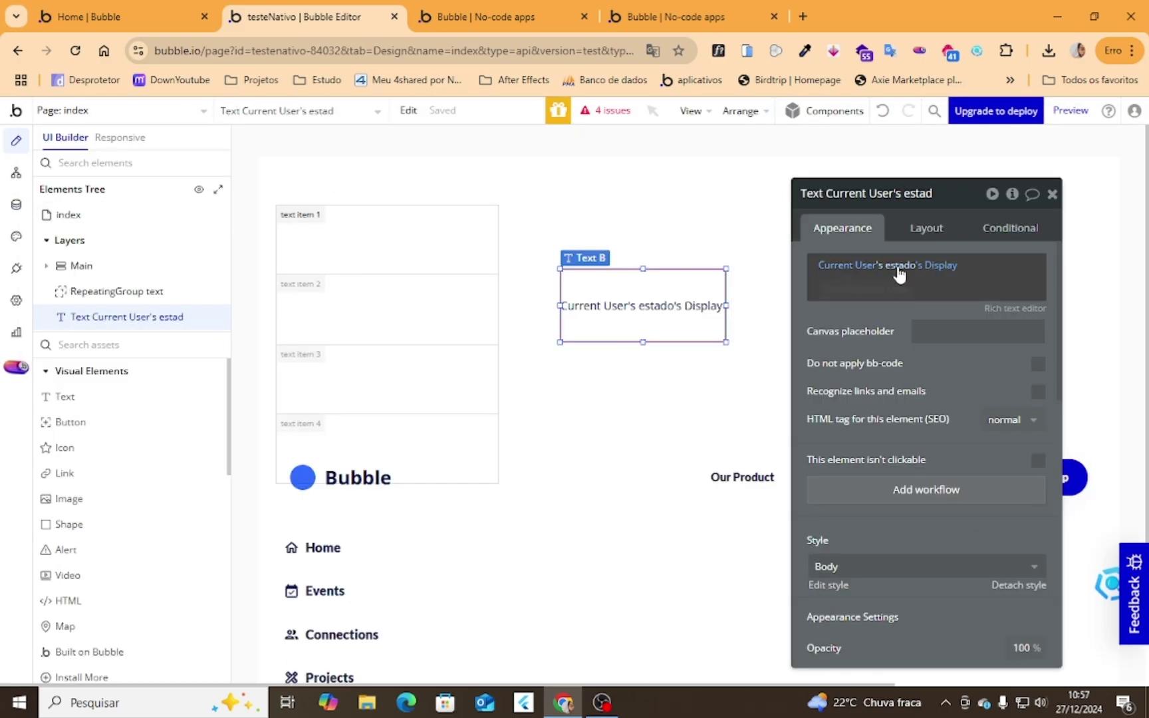
{"action": "left_click", "coordinate": [938, 267]}
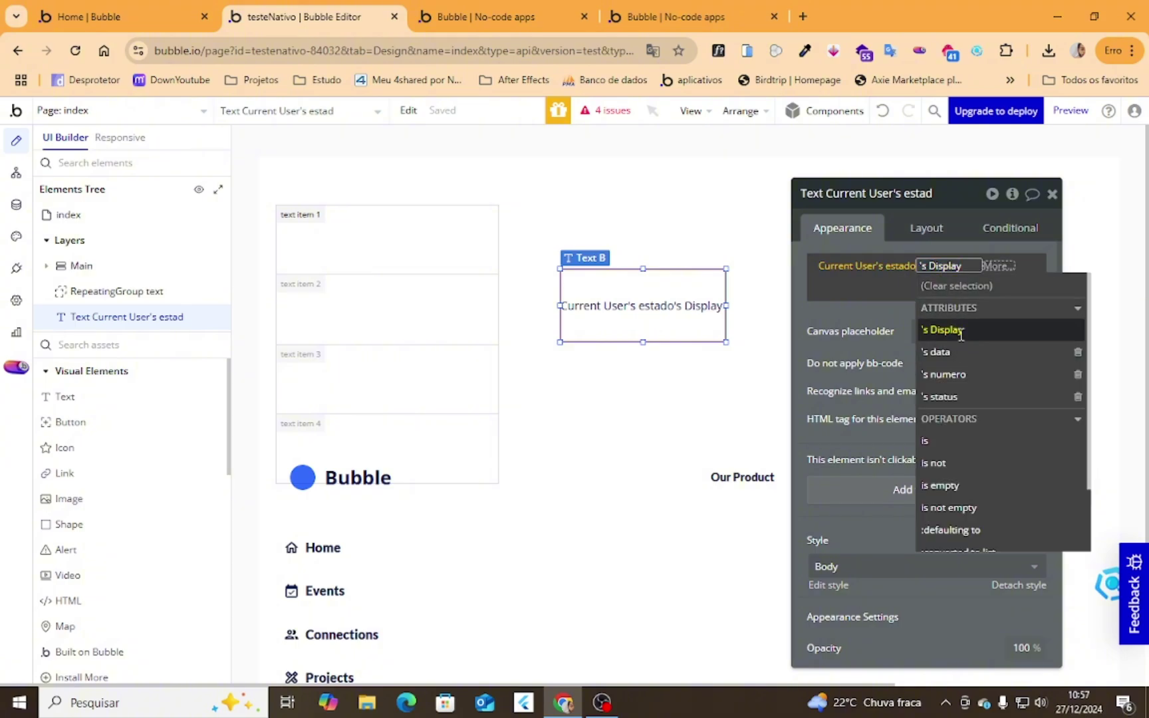
{"action": "left_click", "coordinate": [941, 330]}
Step: Delete the privacy rule regra 1 from the User data type
{"action": "left_click", "coordinate": [17, 202]}
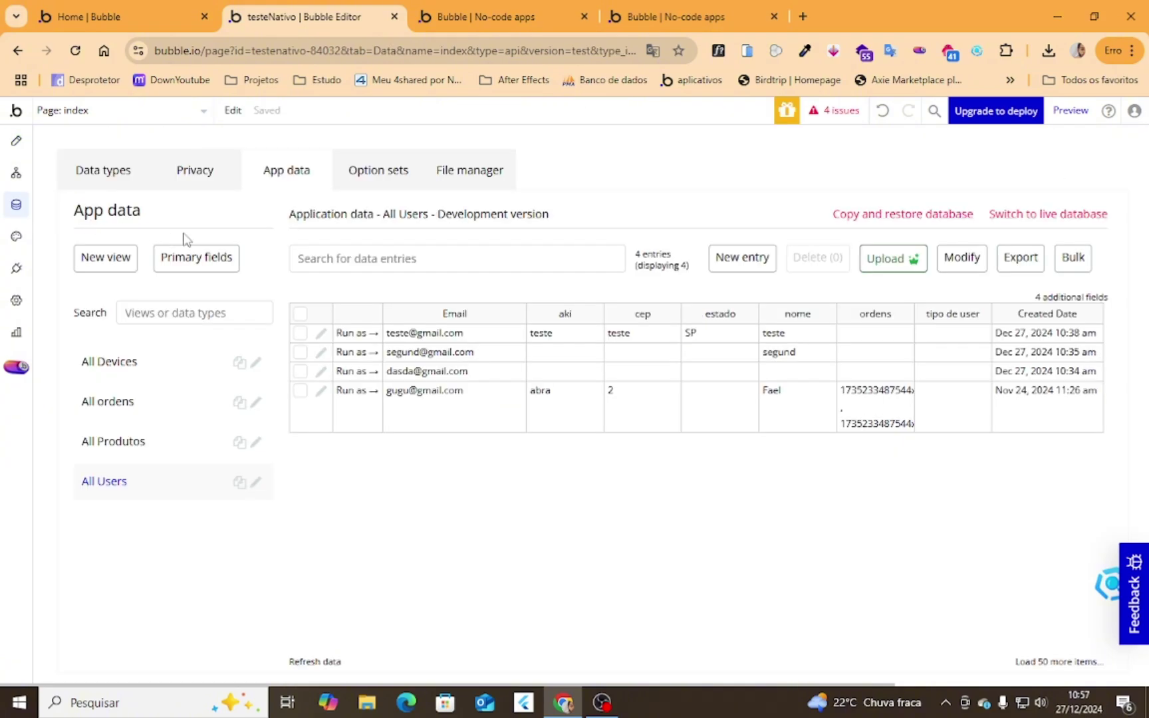
{"action": "left_click", "coordinate": [204, 172]}
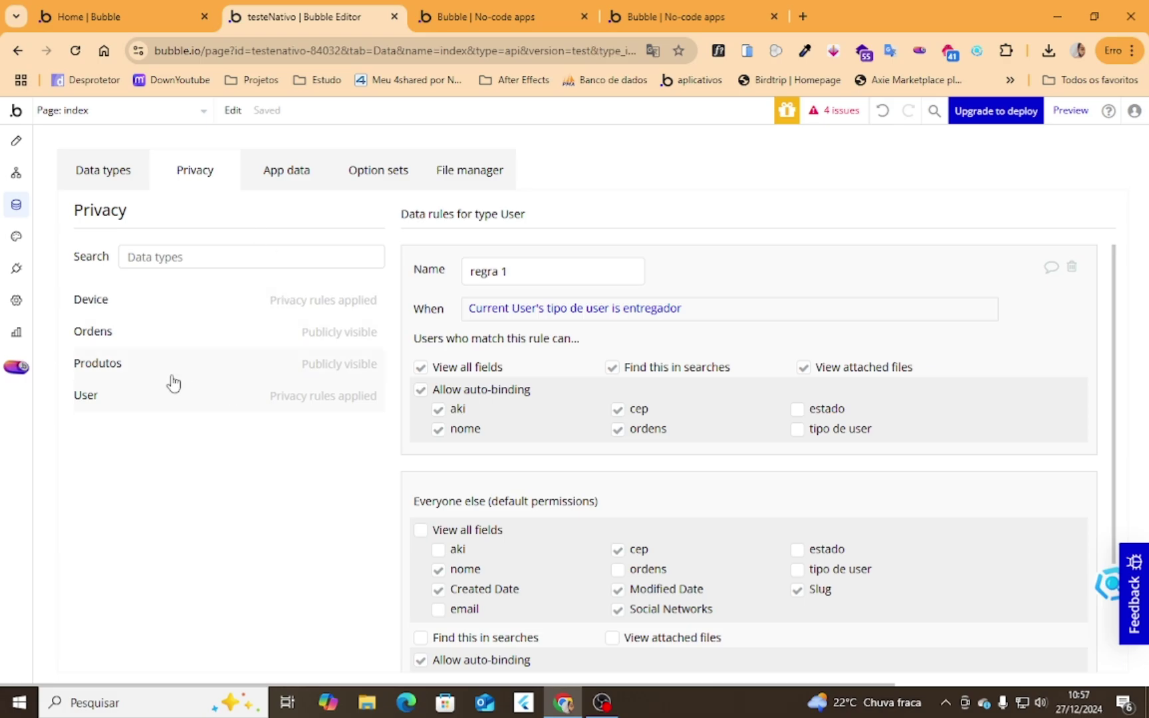
{"action": "left_click", "coordinate": [1070, 268]}
Step: Preview the page to check the text element's value, and return to the tabela teste option set in the editor
{"action": "left_click", "coordinate": [1067, 111]}
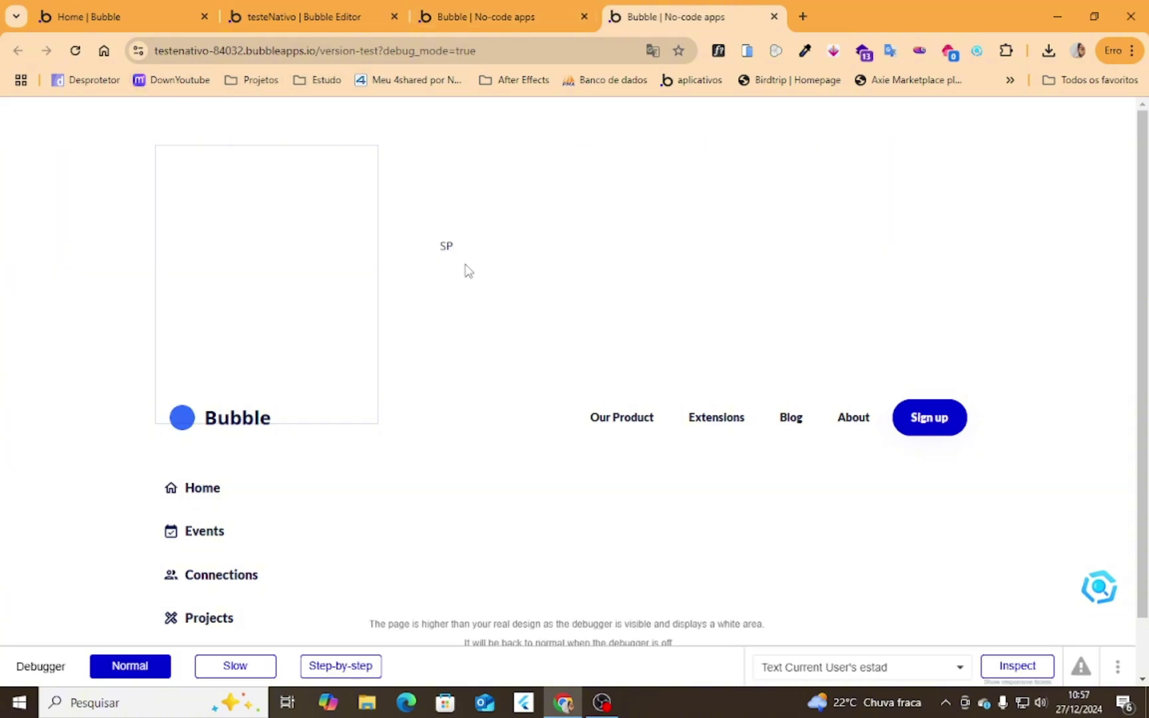
{"action": "left_click_drag", "start_coordinate": [431, 258], "coordinate": [488, 218]}
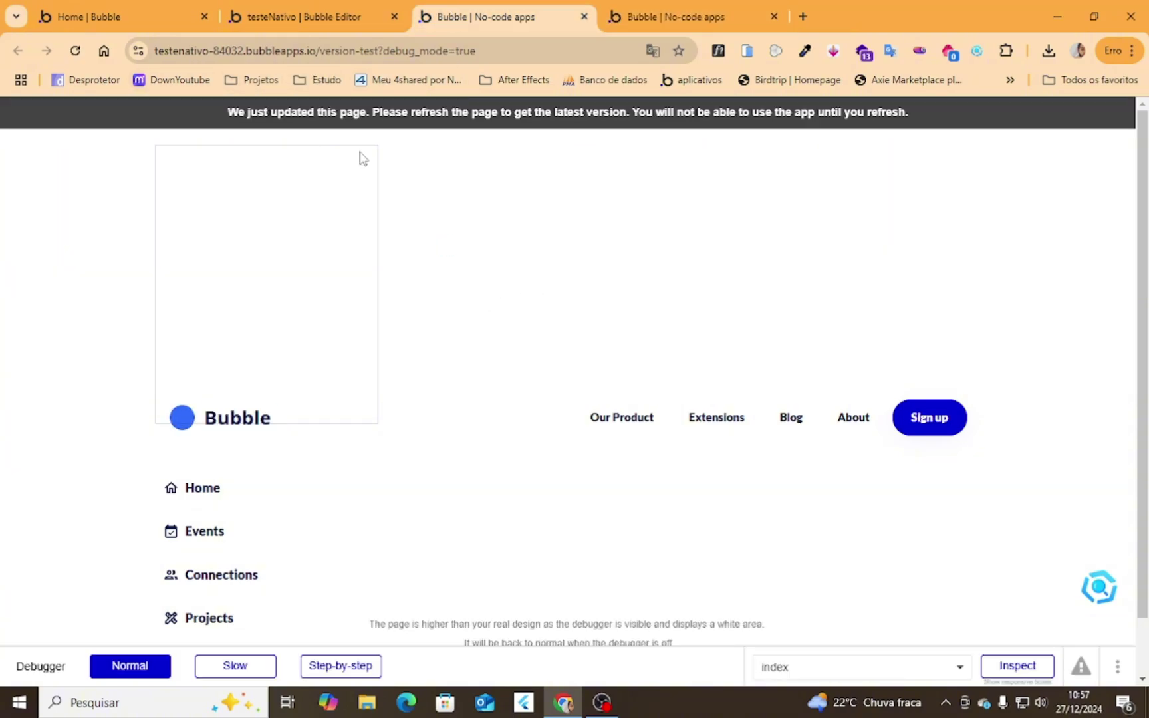
{"action": "left_click", "coordinate": [349, 26]}
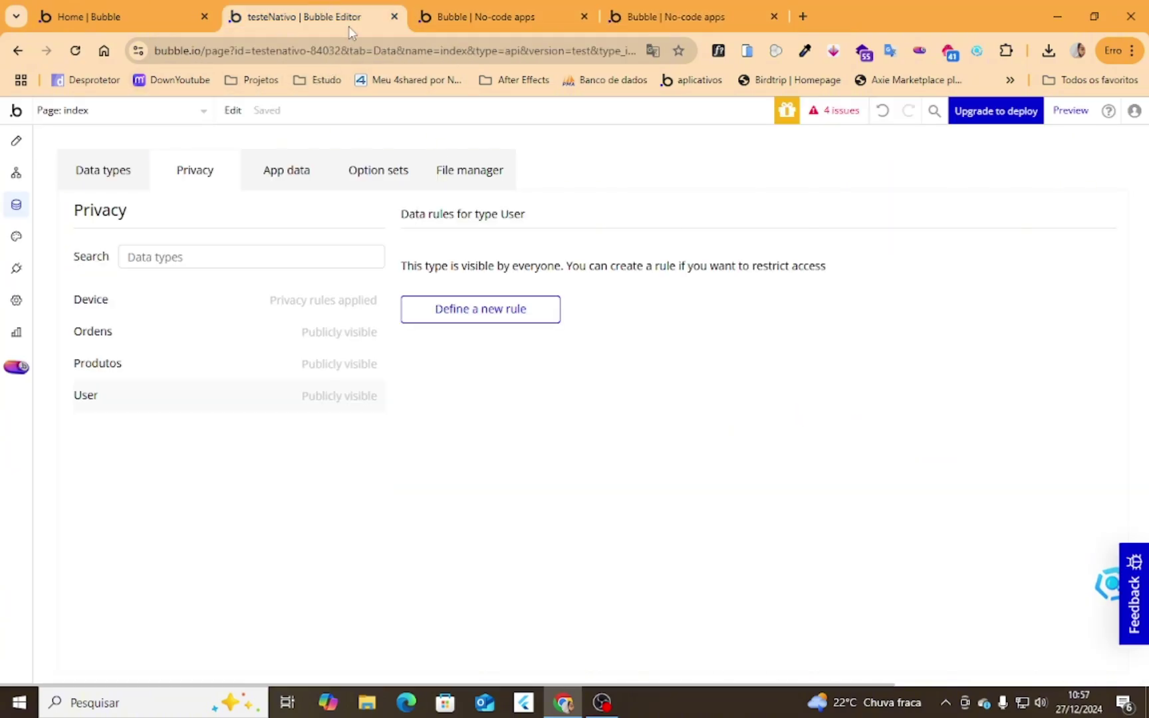
{"action": "left_click", "coordinate": [375, 179]}
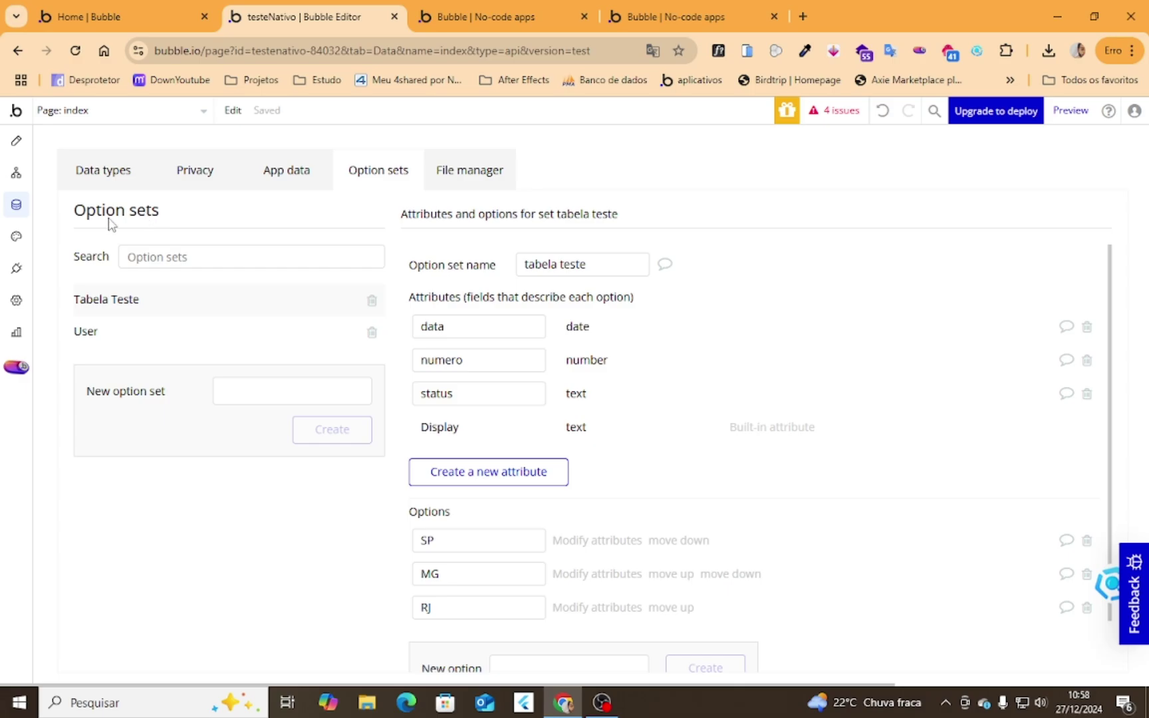
Step: Find the Dropdown element in the page design and draw one about 221 px wide below the estado text element
{"action": "left_click", "coordinate": [16, 140]}
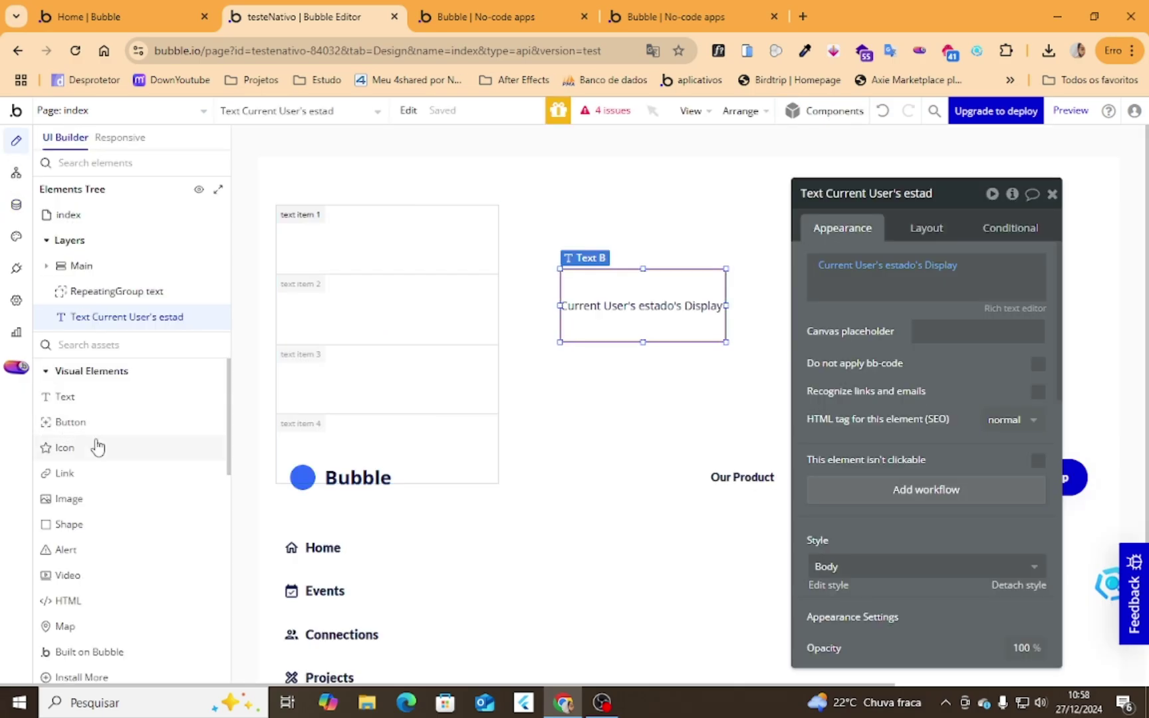
{"action": "left_click", "coordinate": [104, 351]}
{"action": "type", "text": "dro"}
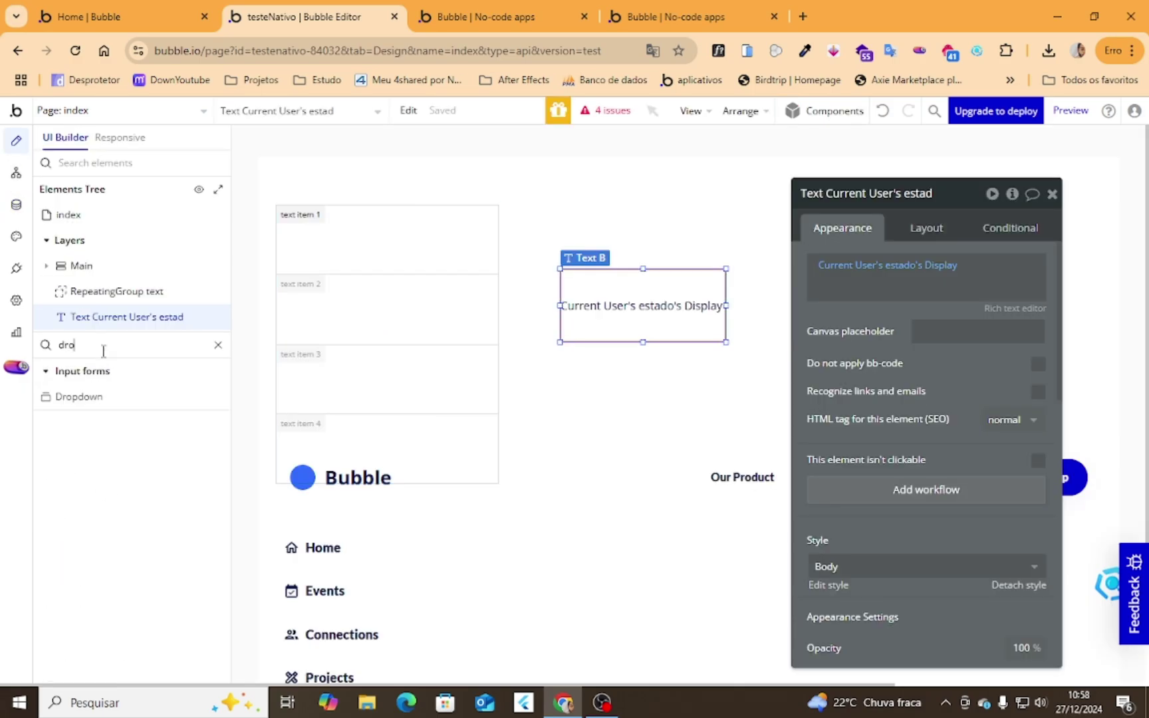
{"action": "left_click", "coordinate": [93, 397]}
{"action": "left_click_drag", "start_coordinate": [575, 360], "coordinate": [752, 379]}
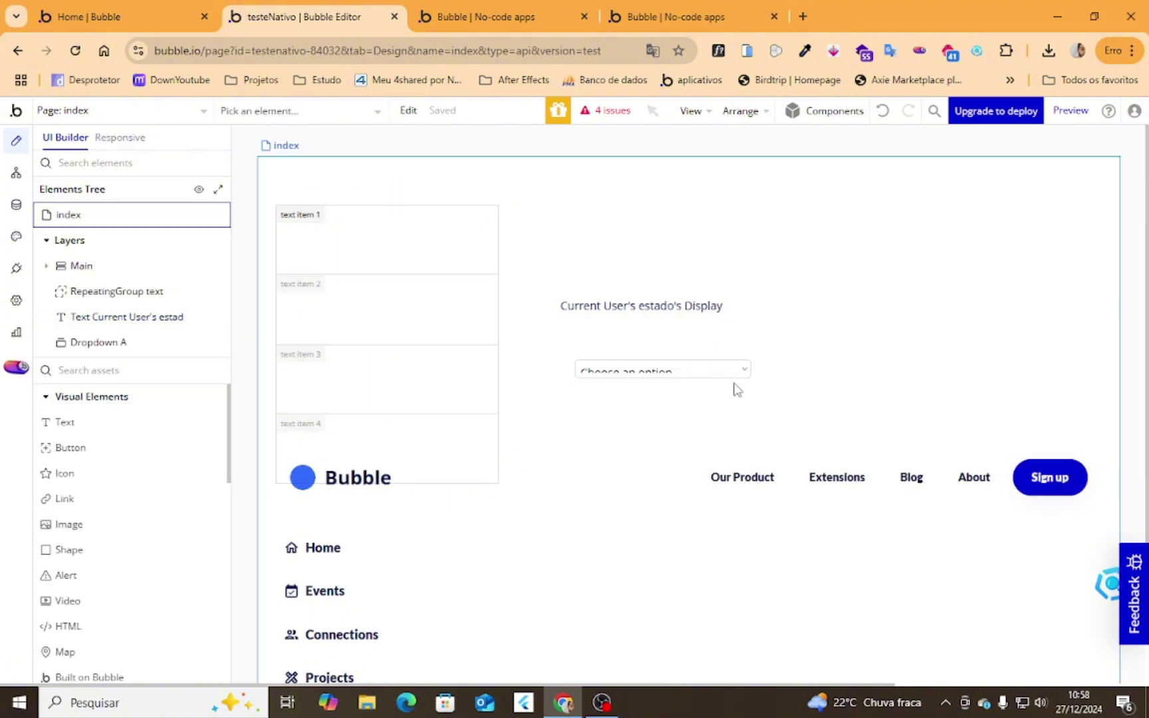
Step: Make the new dropdown slightly taller and enter admin, entregador and padrao as its static choices
{"action": "left_click", "coordinate": [667, 383]}
{"action": "left_click", "coordinate": [659, 377]}
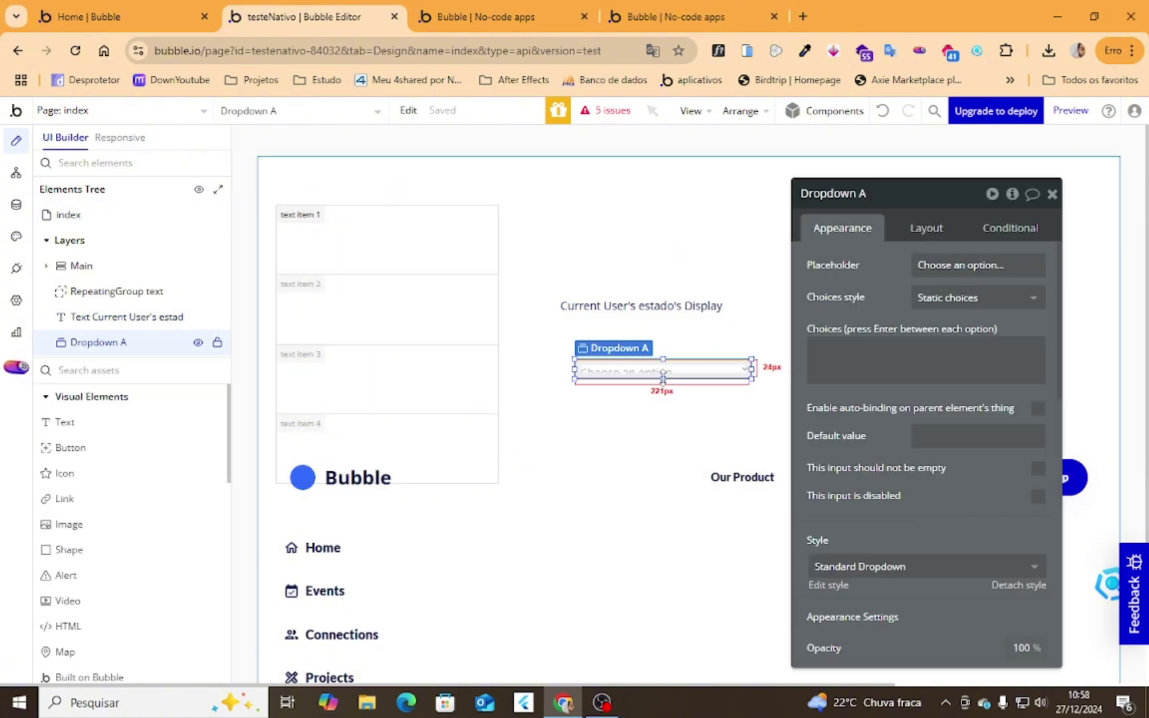
{"action": "left_click_drag", "start_coordinate": [663, 380], "coordinate": [663, 393]}
{"action": "left_click", "coordinate": [876, 355]}
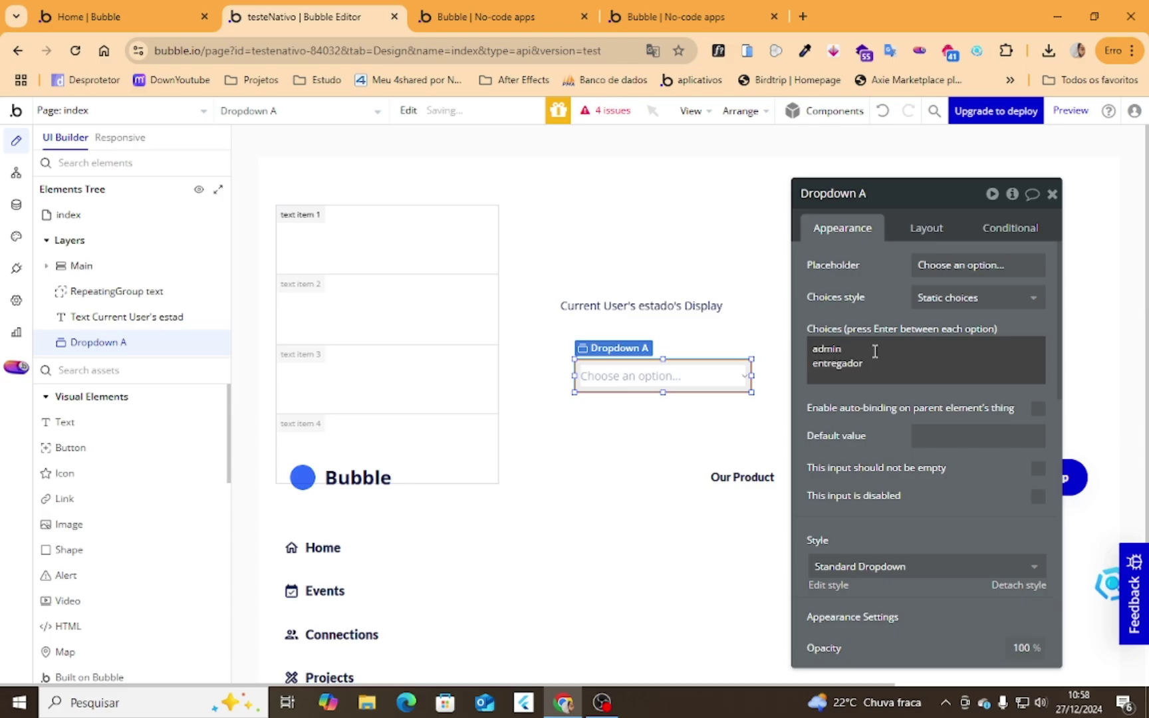
{"action": "key", "text": "Return"}
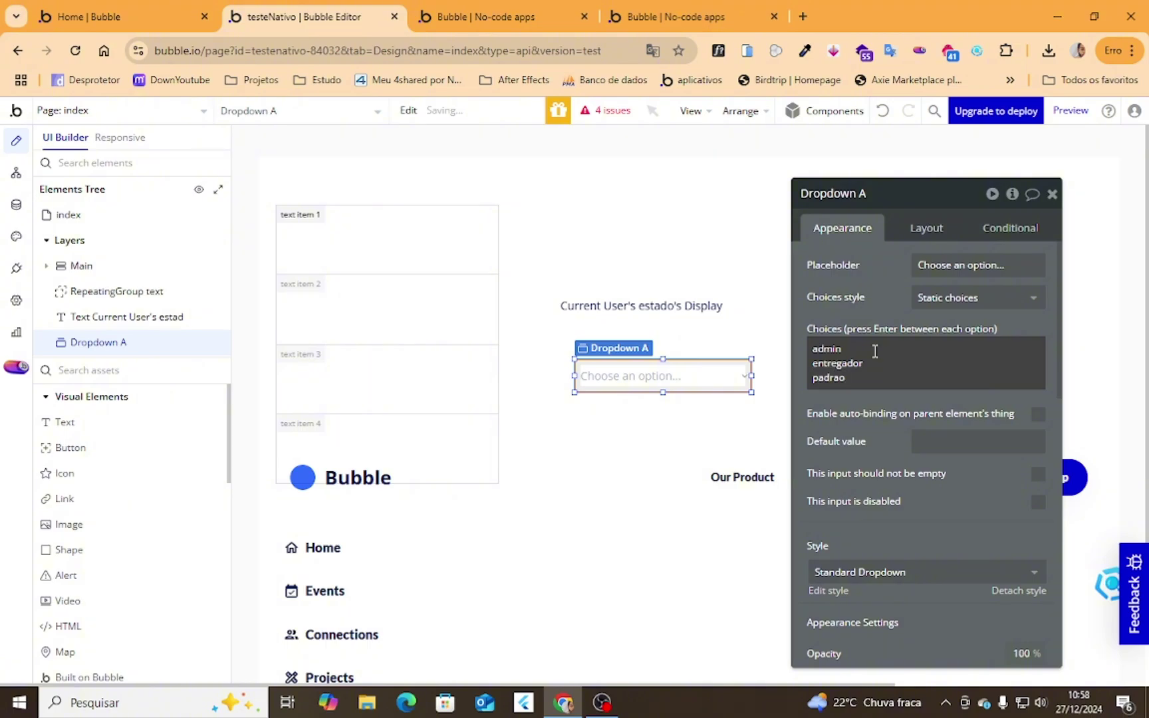
Step: Switch the dropdown to dynamic choices of type user option set, with All user as source and Current option's Display as caption
{"action": "left_click", "coordinate": [950, 298]}
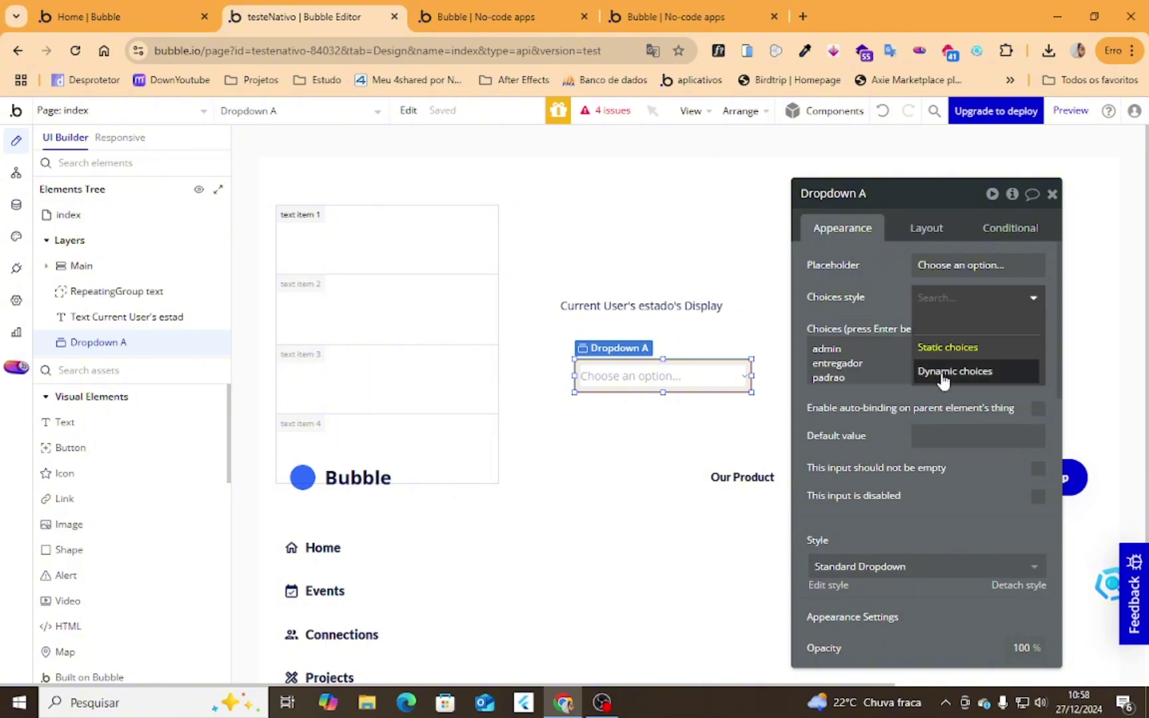
{"action": "left_click", "coordinate": [943, 372]}
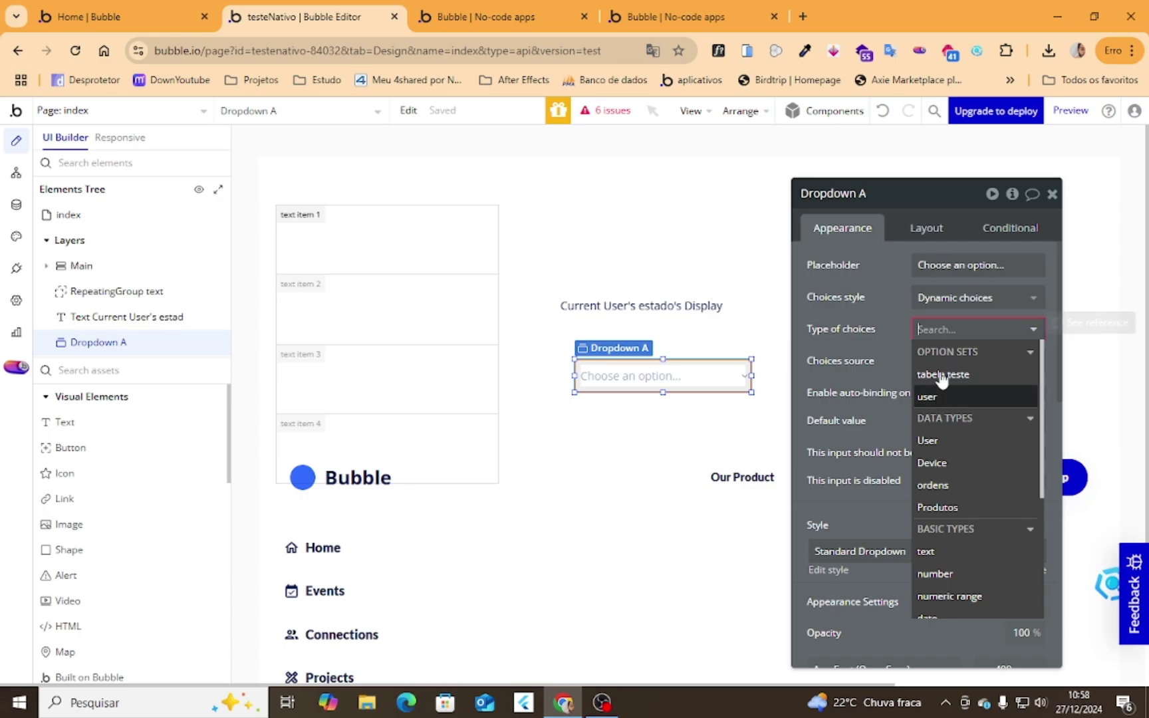
{"action": "left_click", "coordinate": [947, 376]}
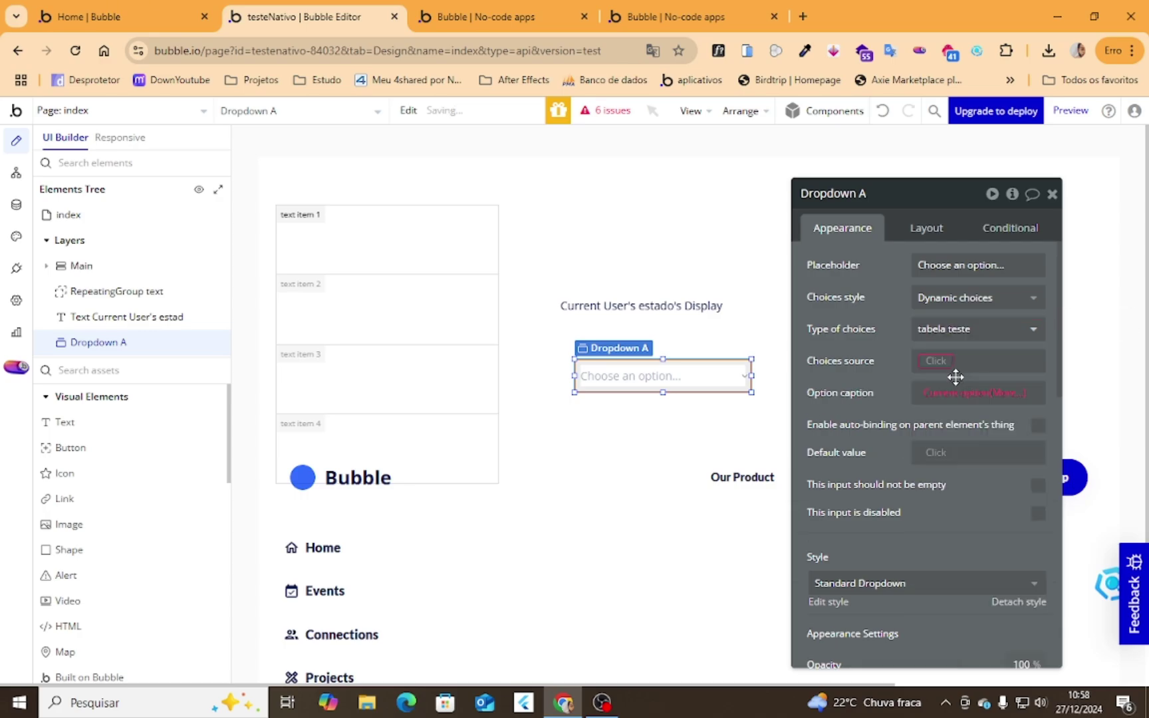
{"action": "left_click", "coordinate": [953, 344]}
{"action": "left_click", "coordinate": [957, 397]}
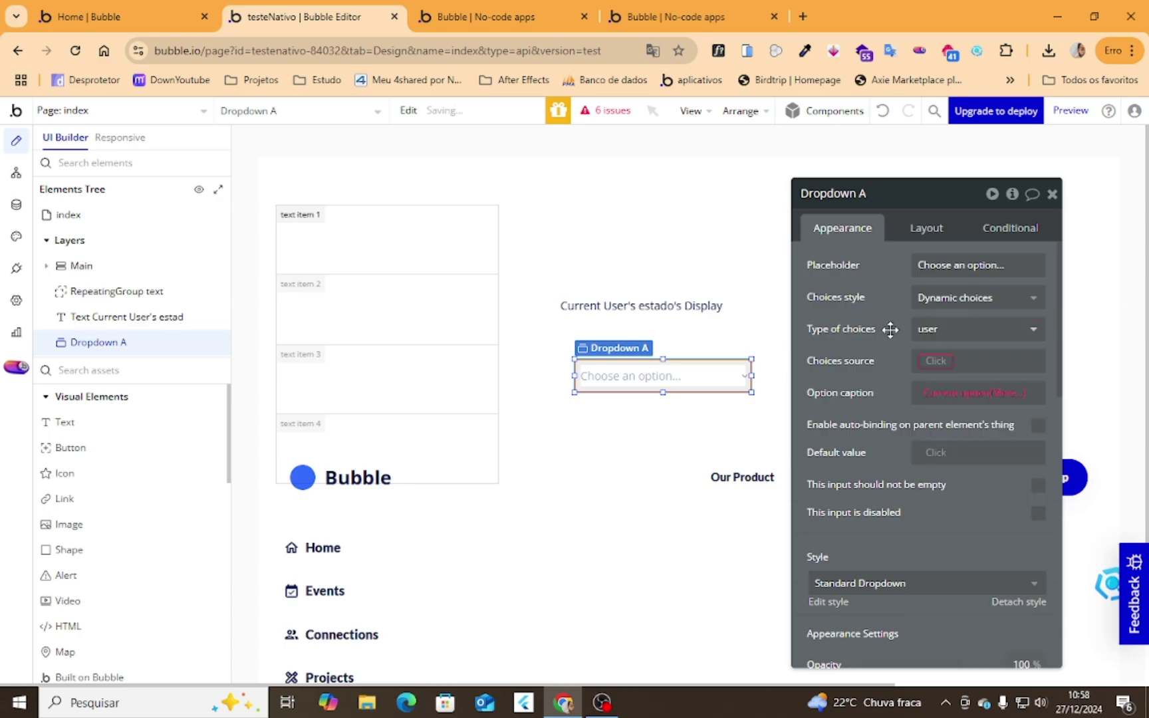
{"action": "left_click", "coordinate": [949, 360]}
{"action": "left_click", "coordinate": [954, 400]}
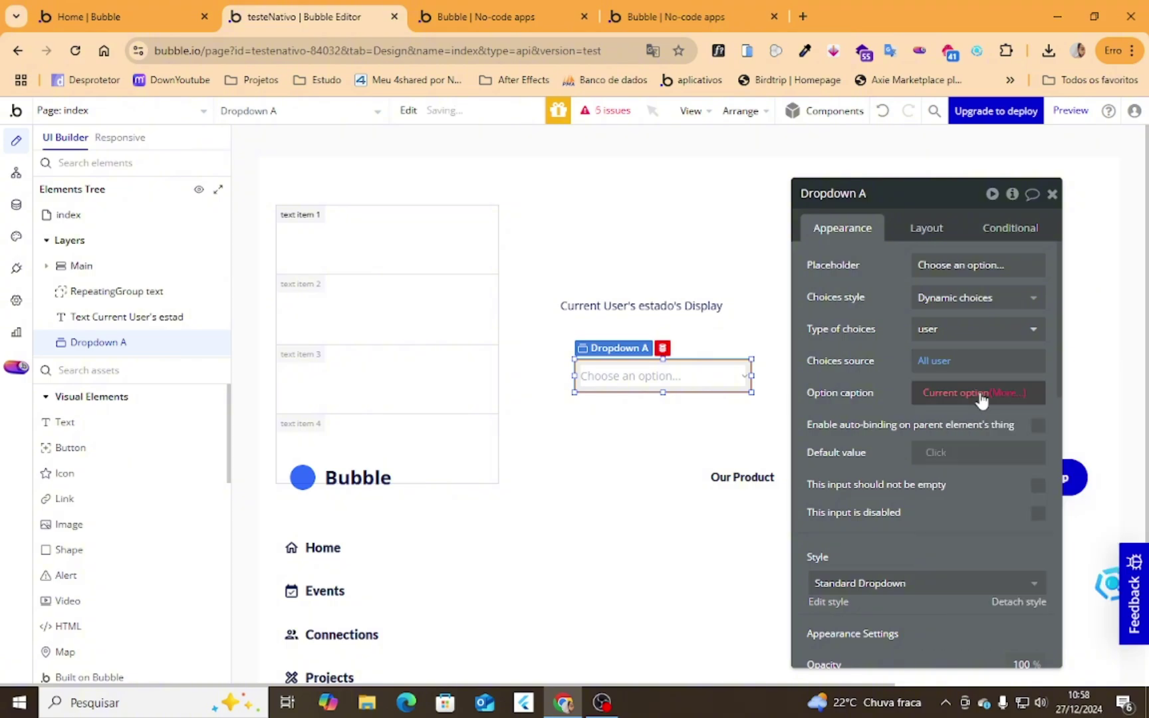
{"action": "left_click", "coordinate": [1001, 392]}
{"action": "left_click", "coordinate": [1000, 447]}
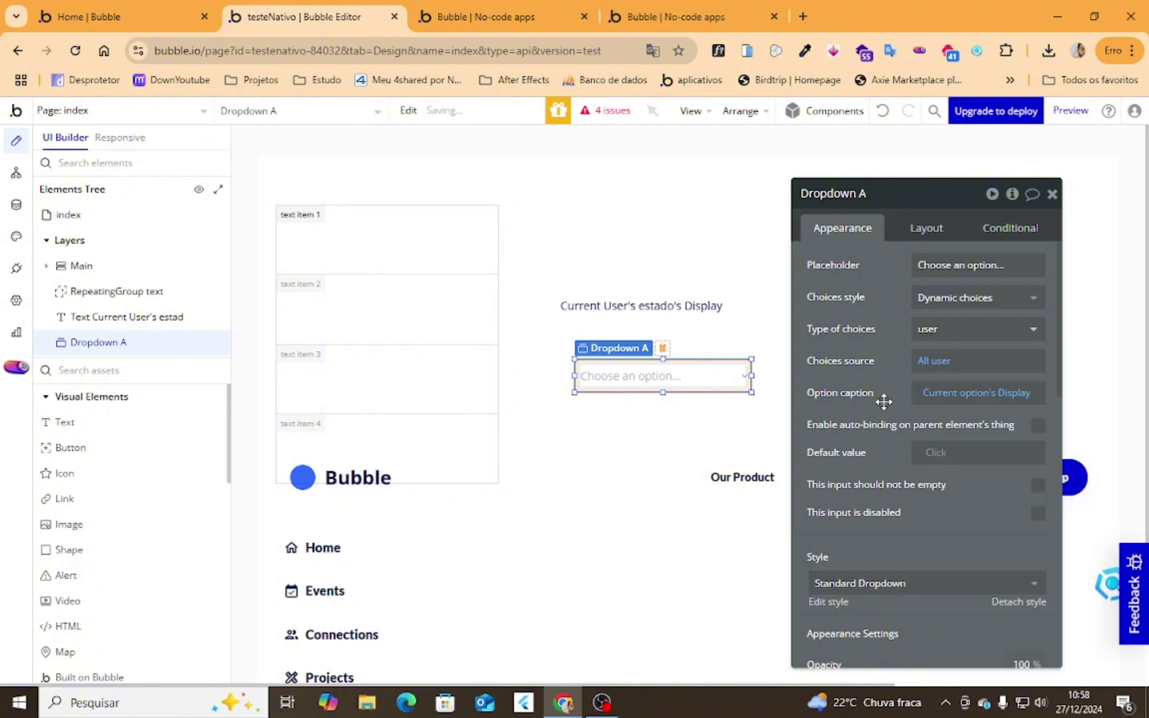
Step: Check the attributes offered for the dropdown's option caption expression, keeping Current option's Display
{"action": "left_click", "coordinate": [1024, 398]}
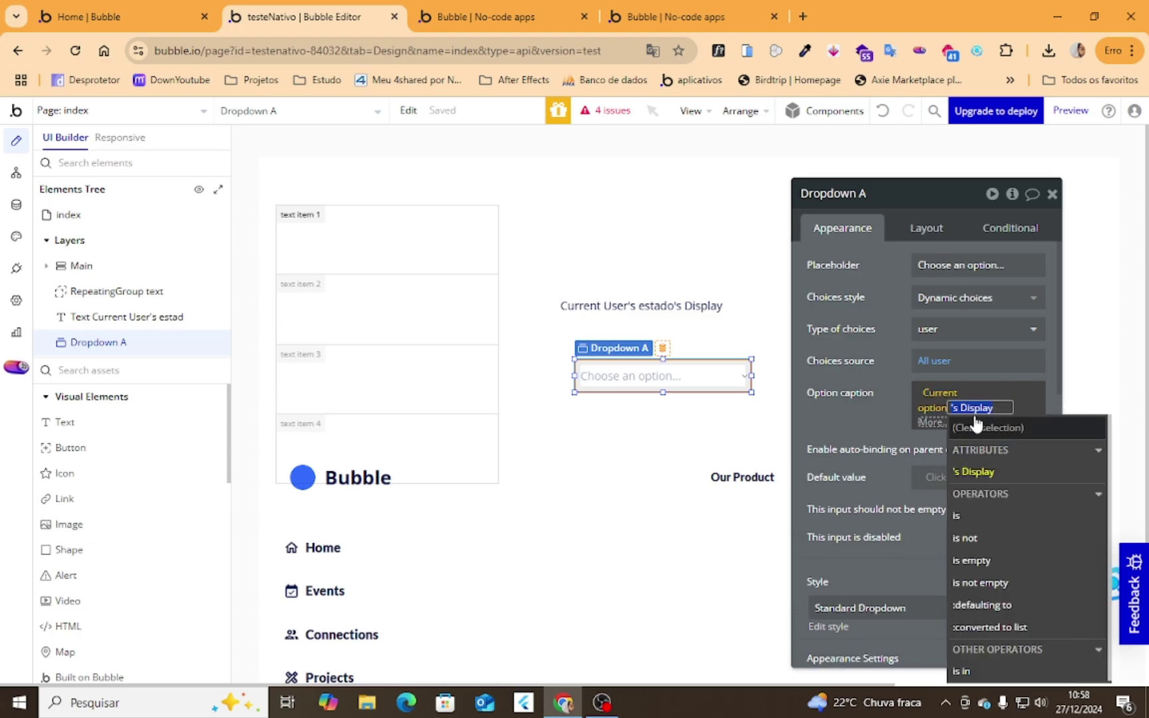
{"action": "left_click", "coordinate": [1025, 473]}
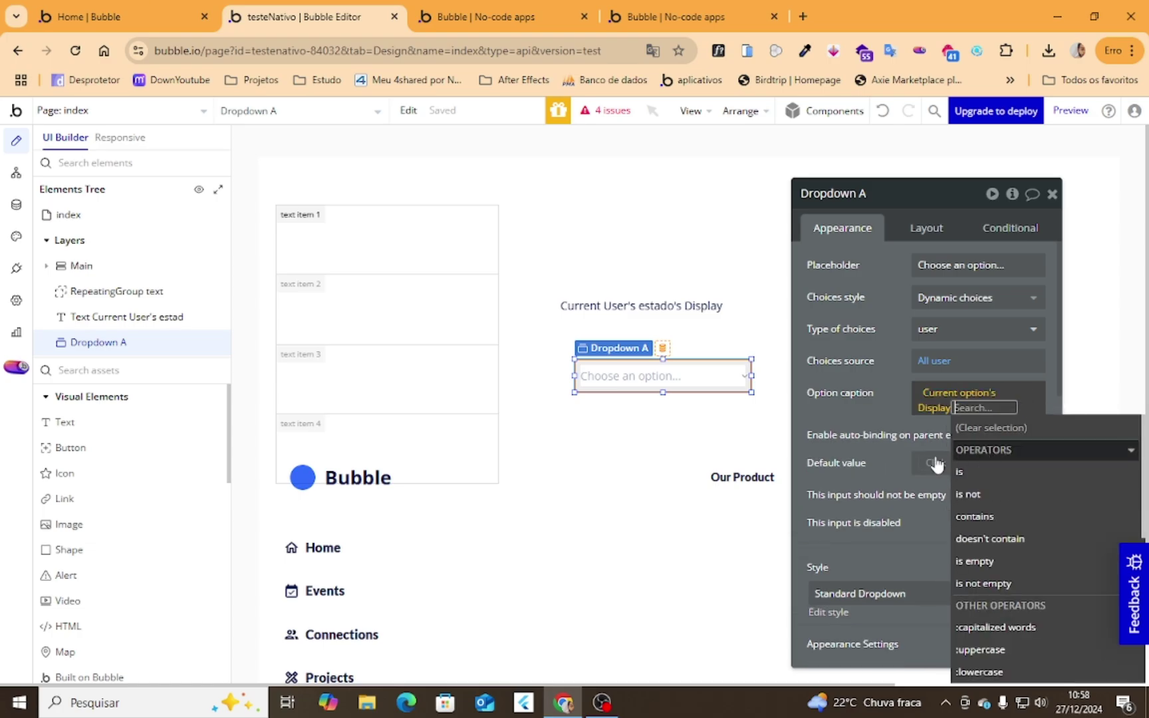
{"action": "left_click", "coordinate": [895, 442]}
{"action": "left_click", "coordinate": [962, 395]}
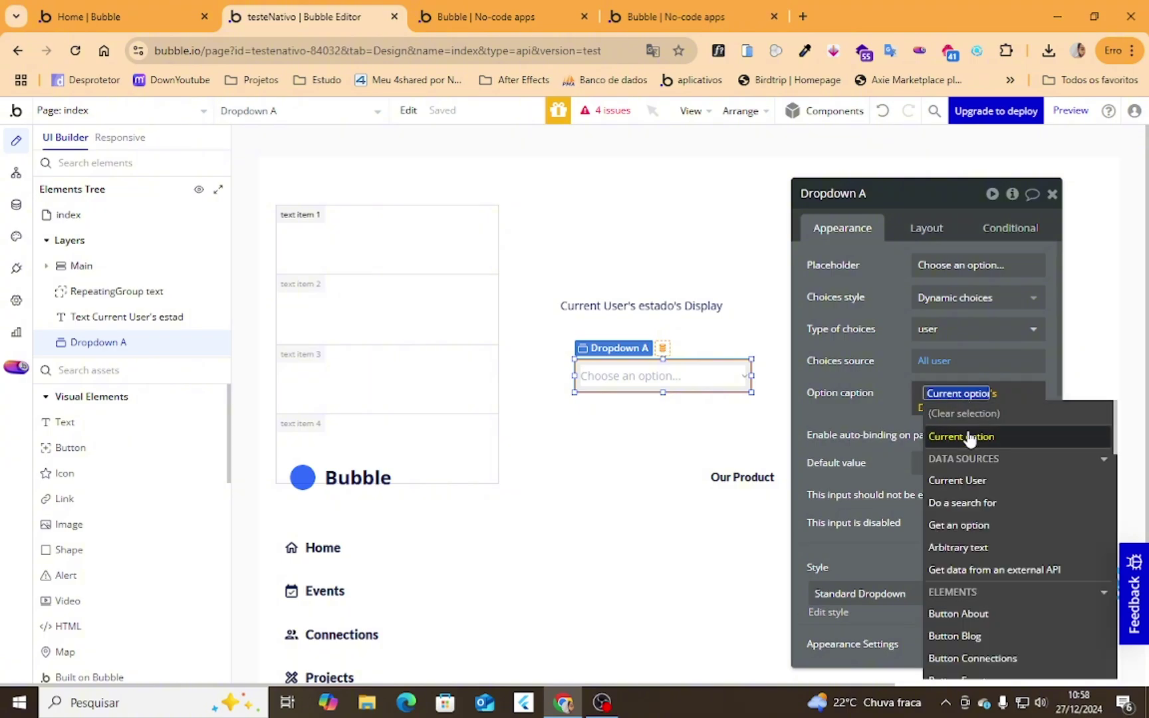
{"action": "left_click", "coordinate": [997, 438]}
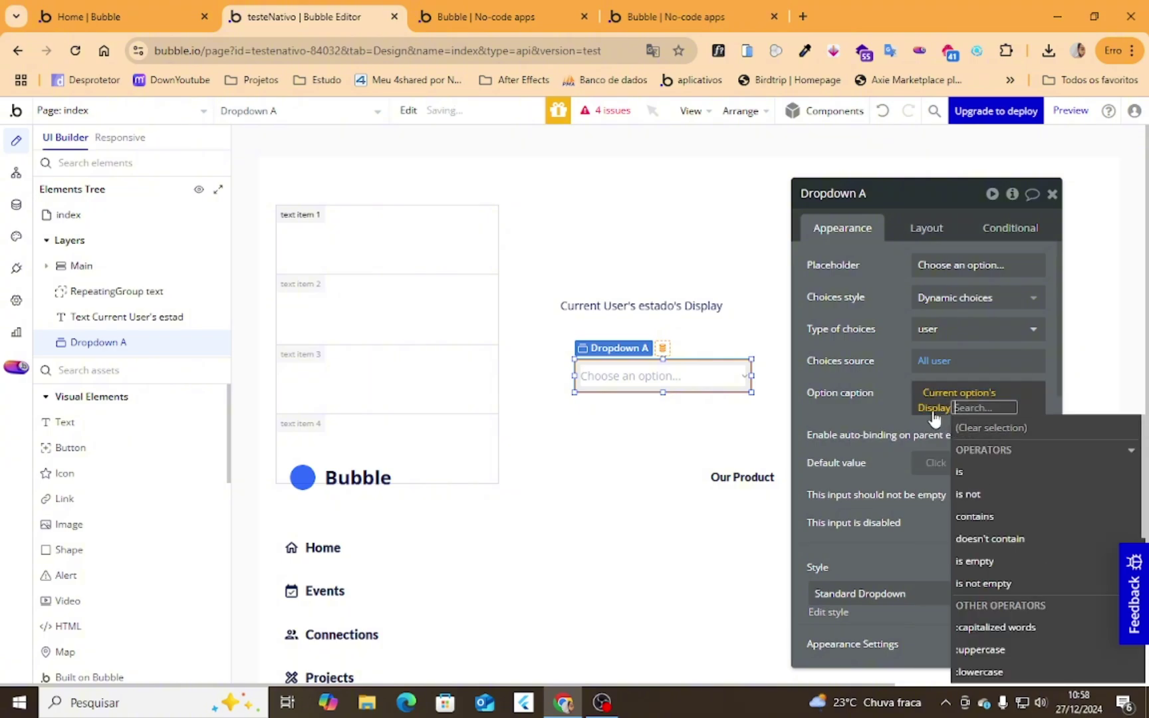
{"action": "left_click", "coordinate": [935, 411]}
{"action": "left_click", "coordinate": [961, 361]}
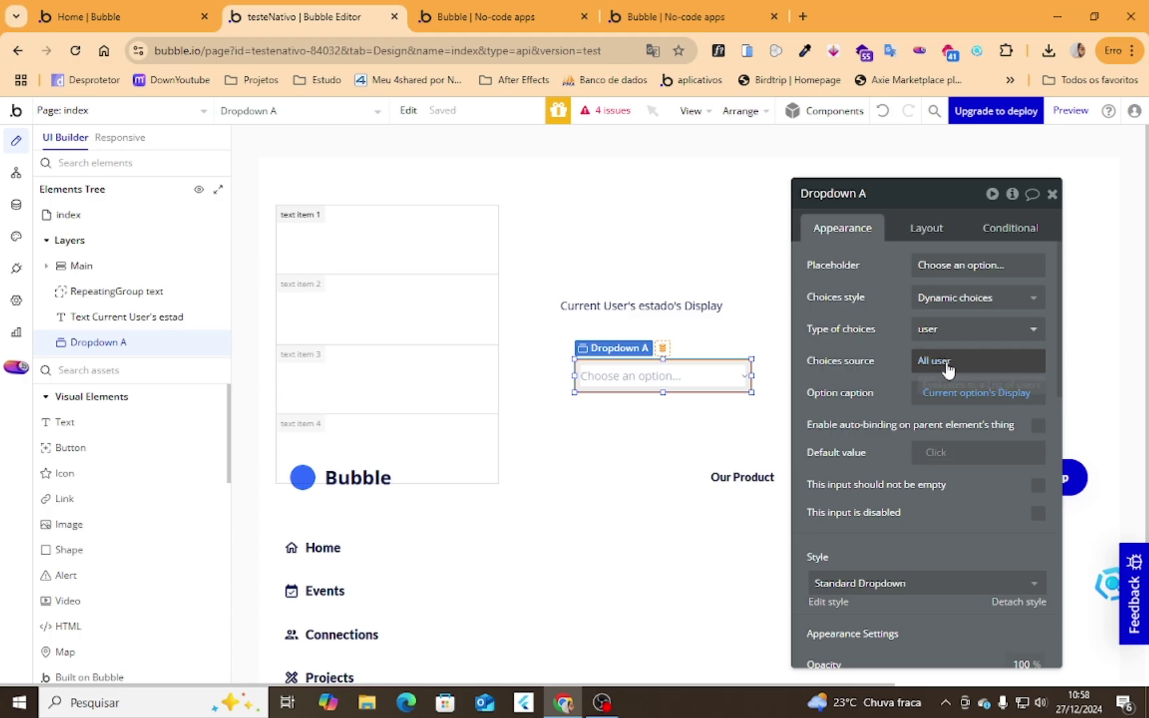
Step: Change the dropdown's type of choices to tabela teste and its choices source to All tabela teste
{"action": "left_click", "coordinate": [958, 336]}
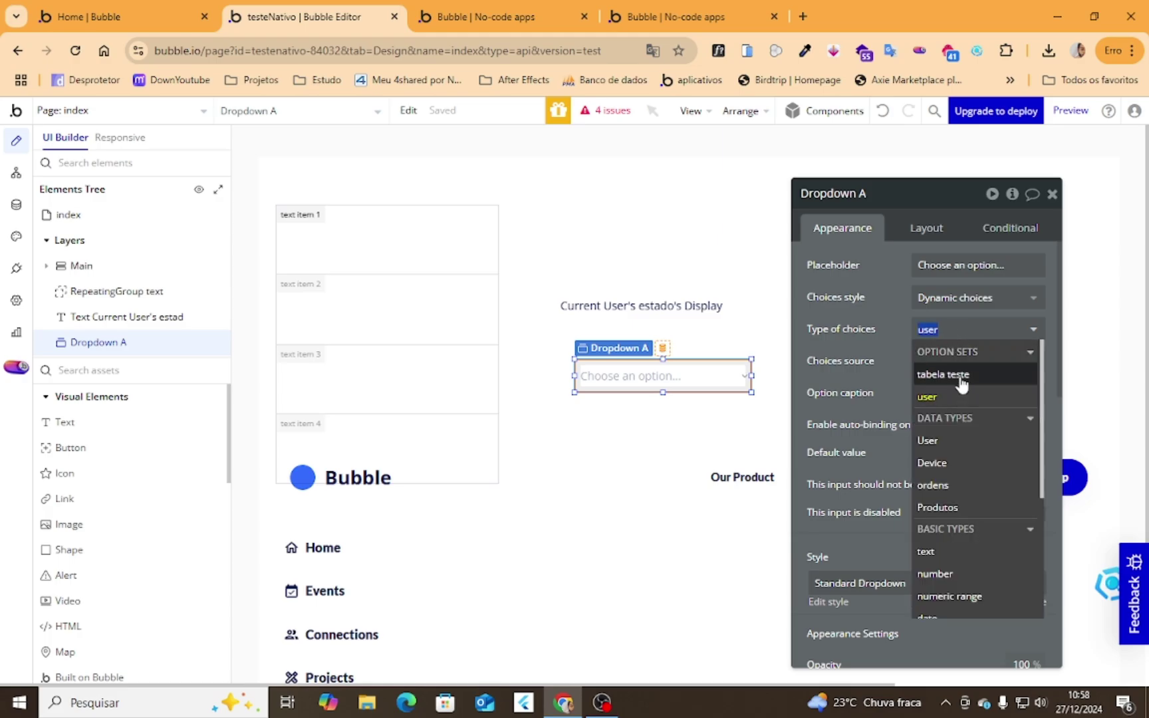
{"action": "left_click", "coordinate": [960, 376]}
{"action": "left_click", "coordinate": [939, 361]}
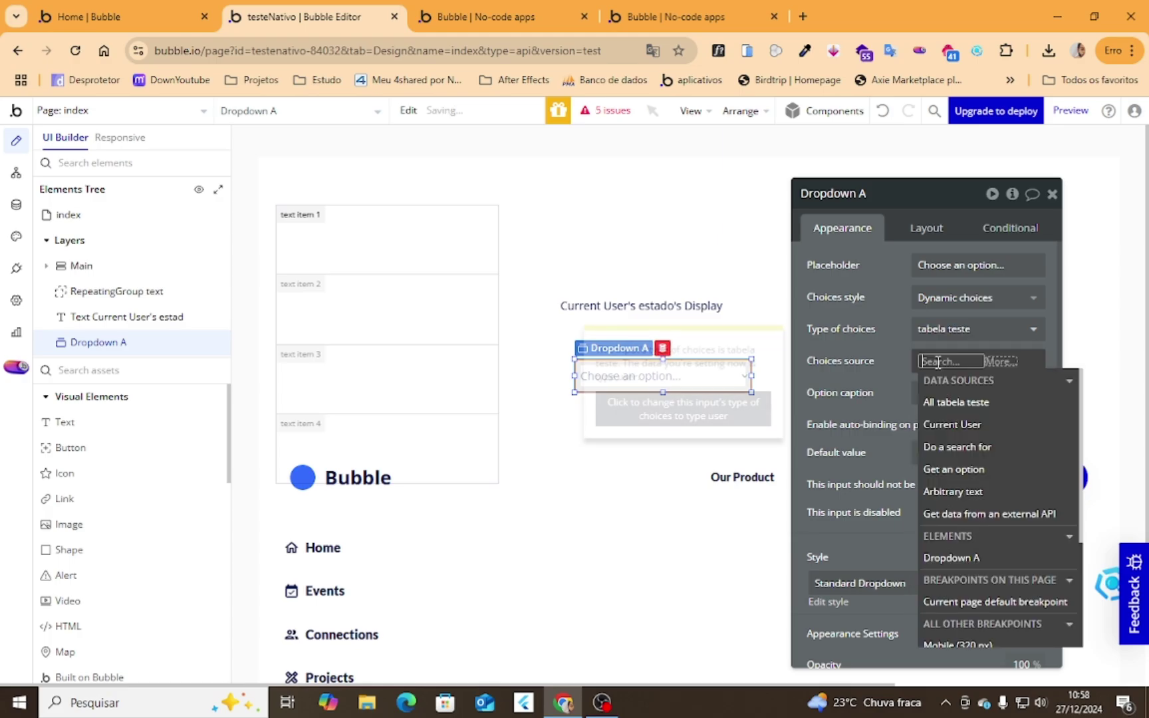
{"action": "left_click", "coordinate": [975, 403]}
Step: Set the dropdown's option caption to Current option's data, and replace it with Current option's numero
{"action": "left_click", "coordinate": [985, 396]}
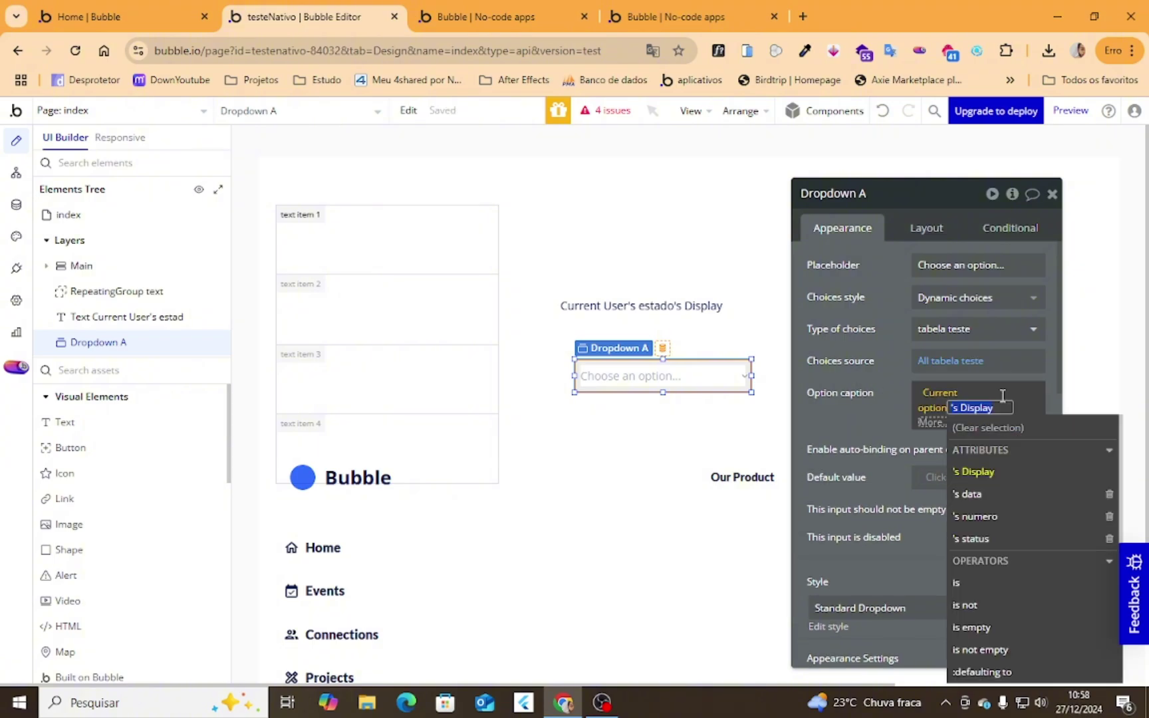
{"action": "left_click", "coordinate": [1019, 496]}
{"action": "left_click", "coordinate": [931, 408]}
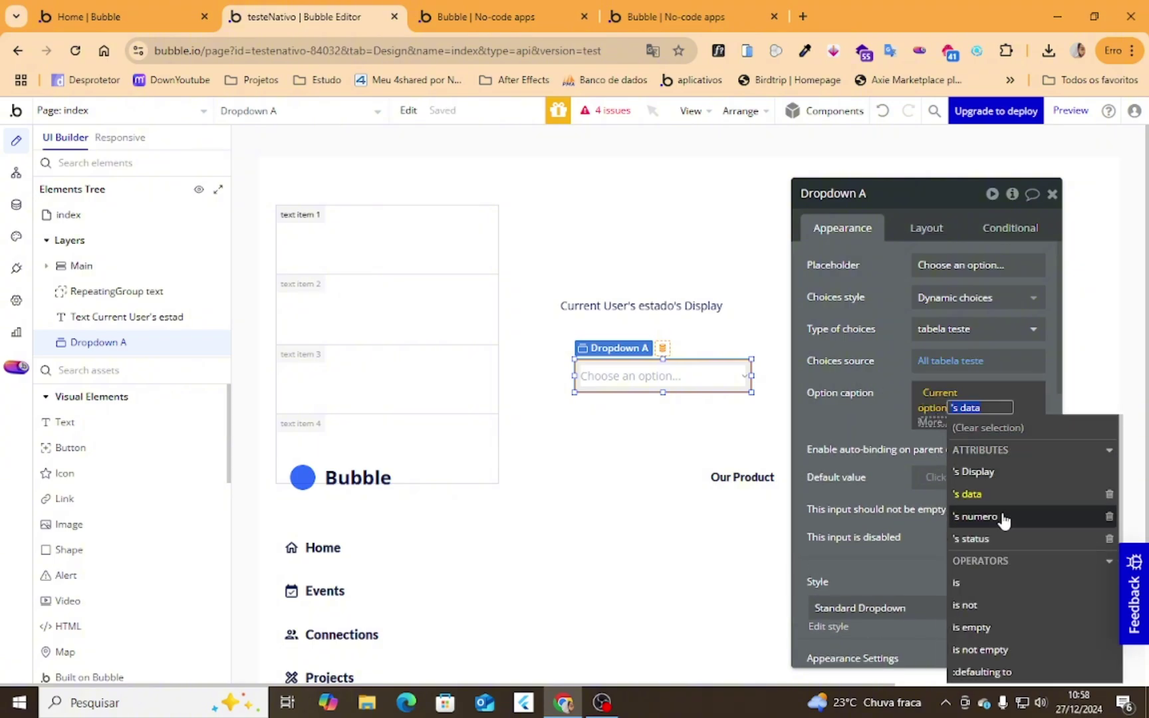
{"action": "left_click", "coordinate": [1001, 519]}
{"action": "left_click", "coordinate": [880, 397]}
Step: Review the attributes and options of the user option set, and return to the dropdown in the page design
{"action": "left_click", "coordinate": [16, 204]}
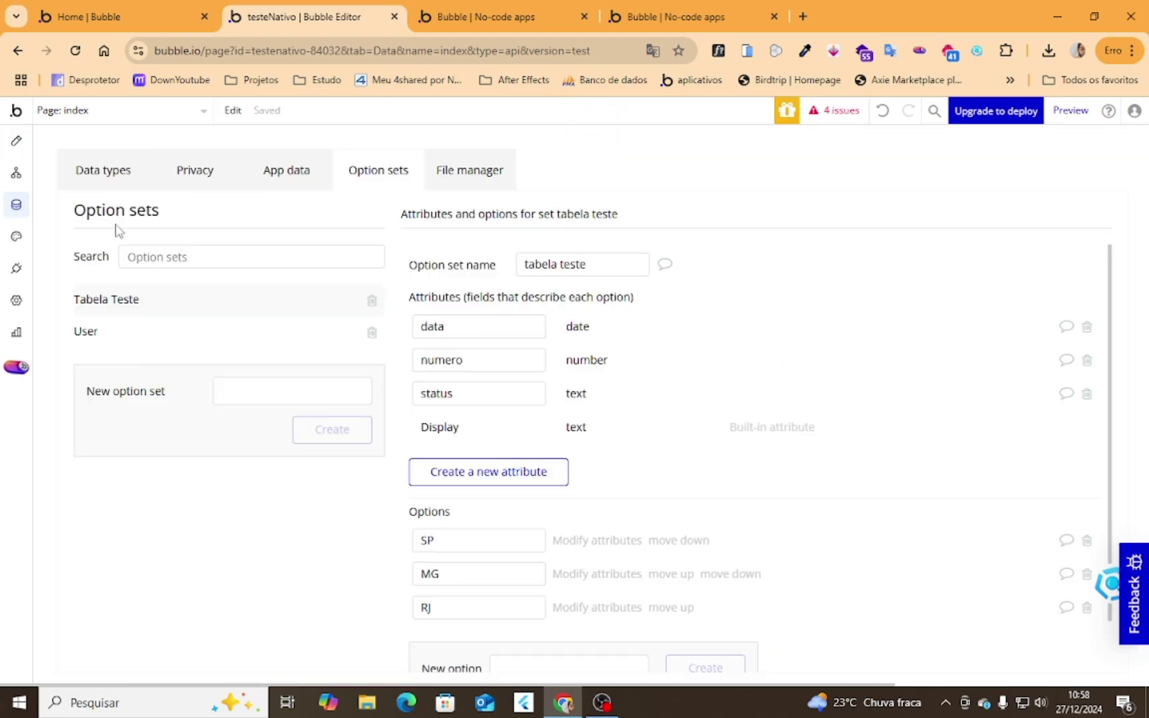
{"action": "left_click", "coordinate": [133, 331]}
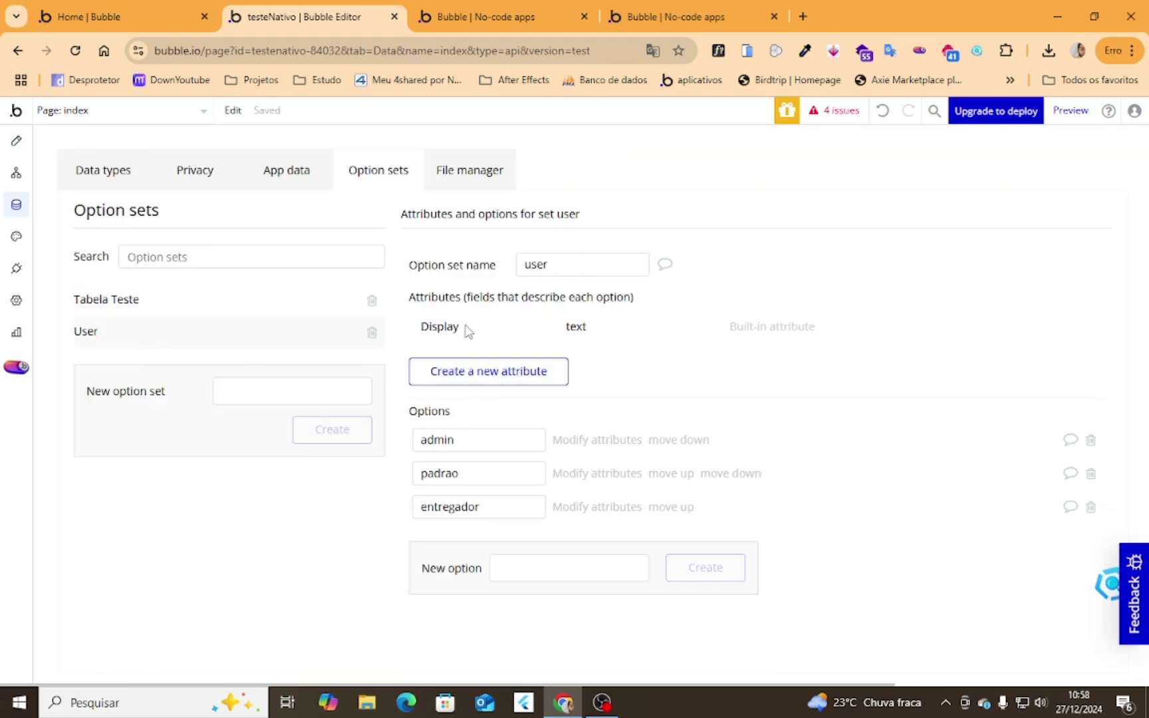
{"action": "left_click", "coordinate": [16, 140]}
{"action": "left_click", "coordinate": [675, 385]}
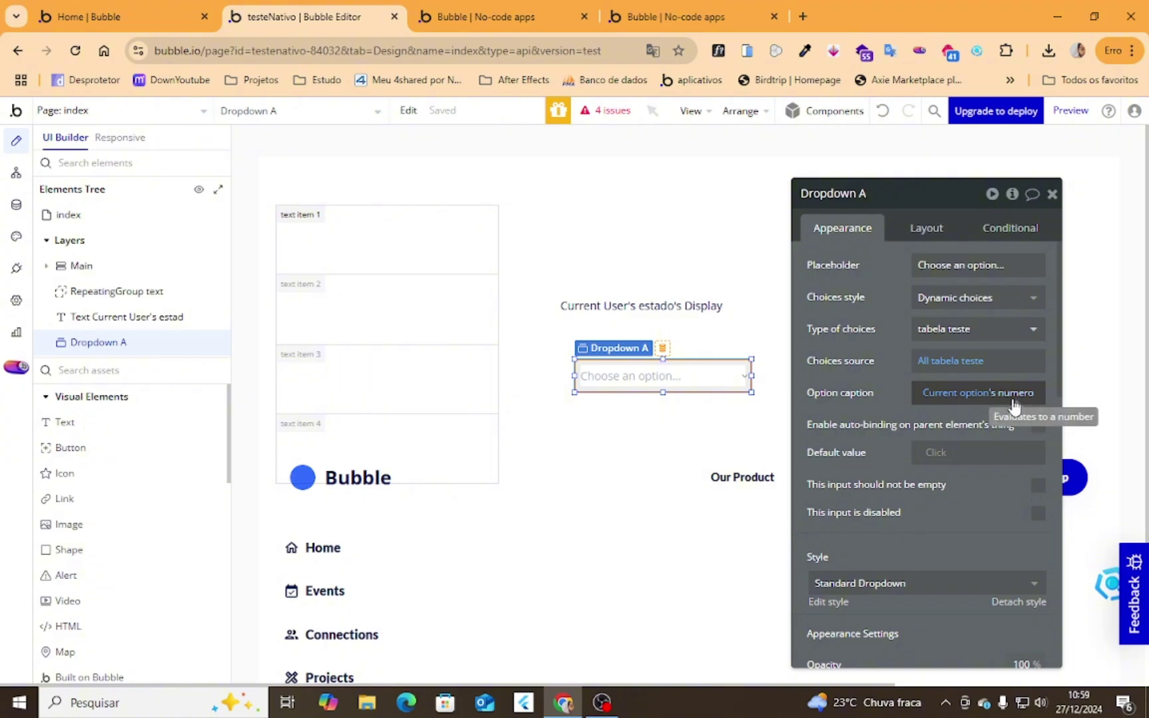
Step: Set the dropdown back to static choices and highlight the admin entry in its choices list
{"action": "left_click", "coordinate": [977, 298]}
{"action": "left_click", "coordinate": [982, 341]}
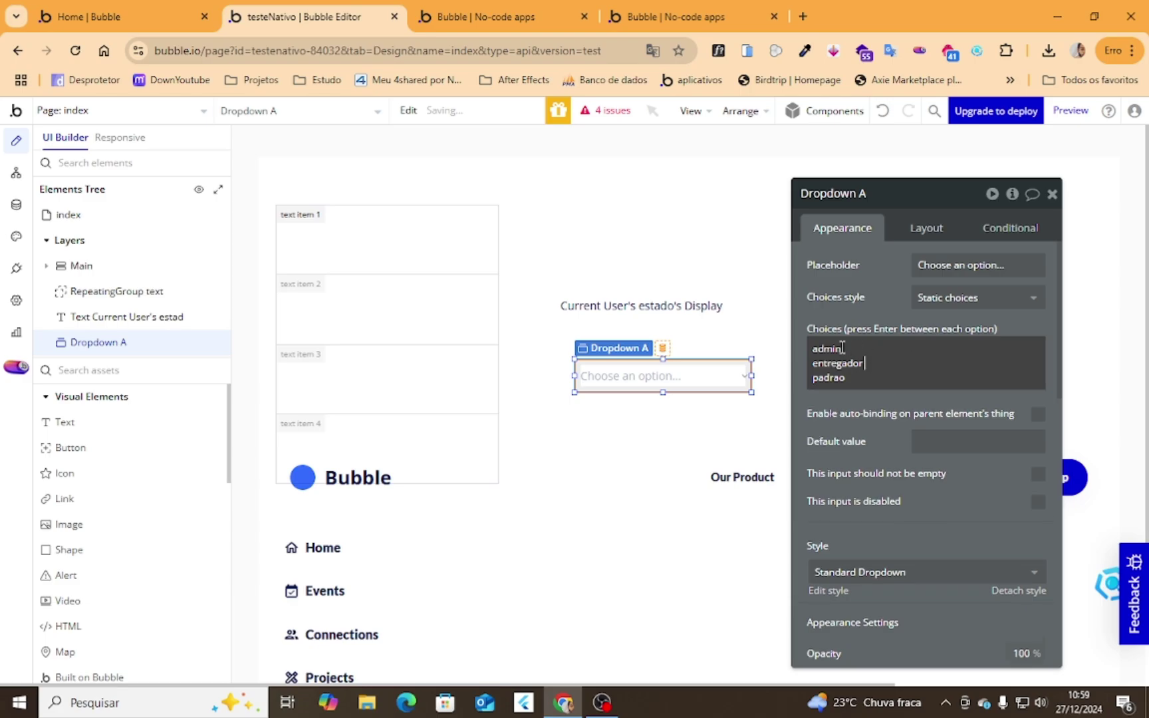
{"action": "double_click", "coordinate": [858, 353]}
{"action": "left_click_drag", "start_coordinate": [852, 348], "coordinate": [773, 349]}
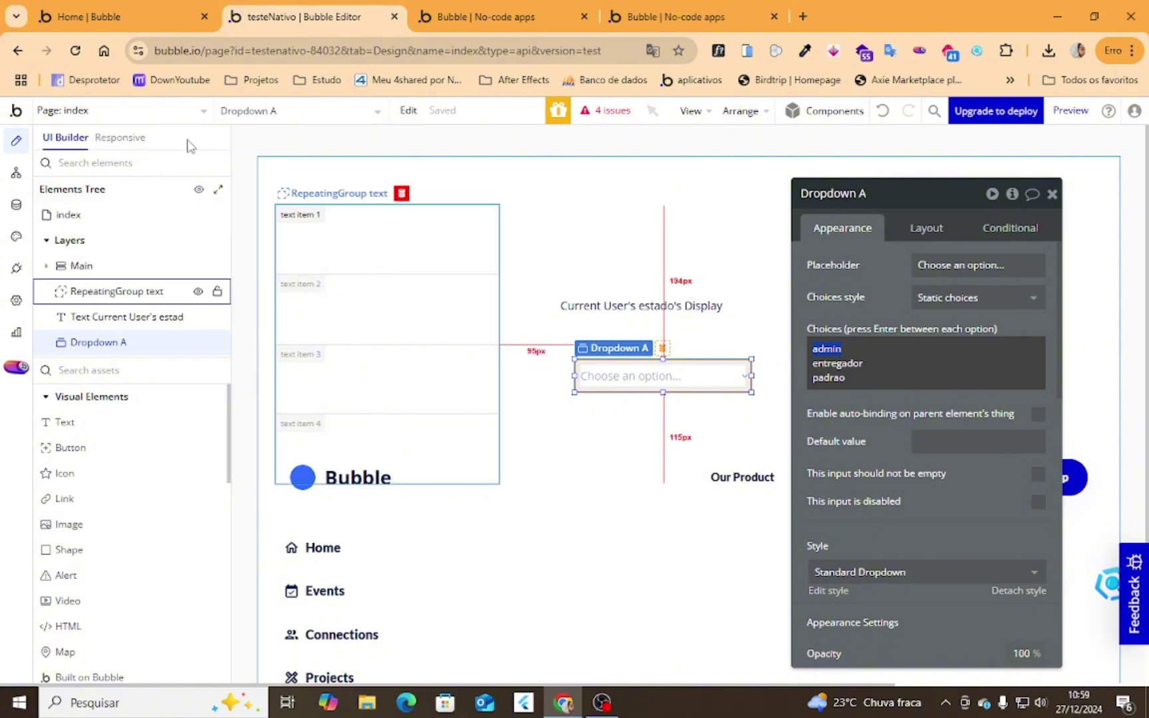
Step: Create a new workflow on the index page triggered by the User is logged out event
{"action": "left_click", "coordinate": [16, 173]}
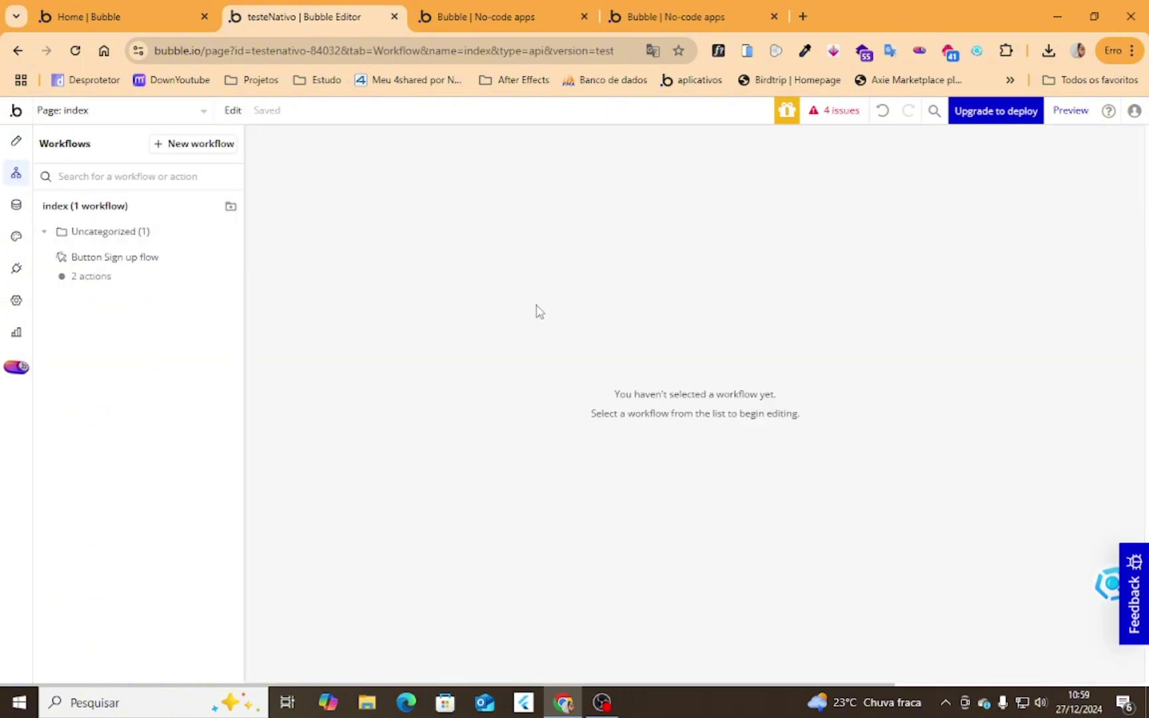
{"action": "left_click", "coordinate": [169, 145]}
{"action": "mouse_move", "coordinate": [629, 301]}
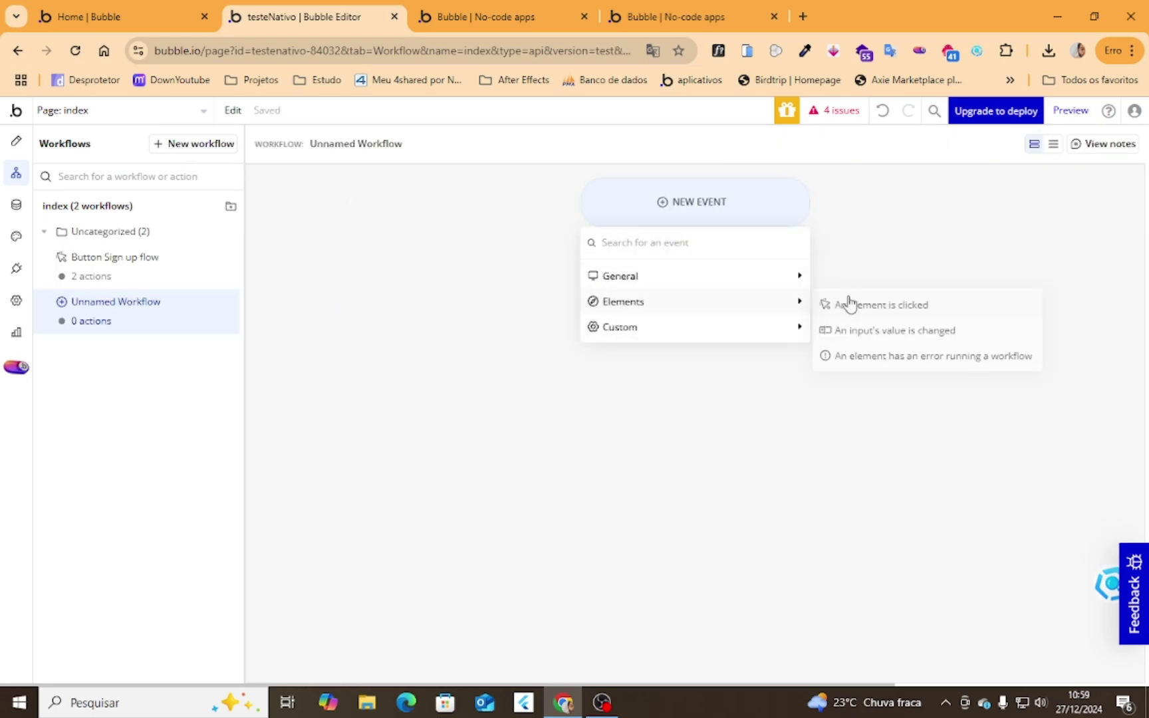
{"action": "mouse_move", "coordinate": [779, 282]}
{"action": "left_click", "coordinate": [898, 313]}
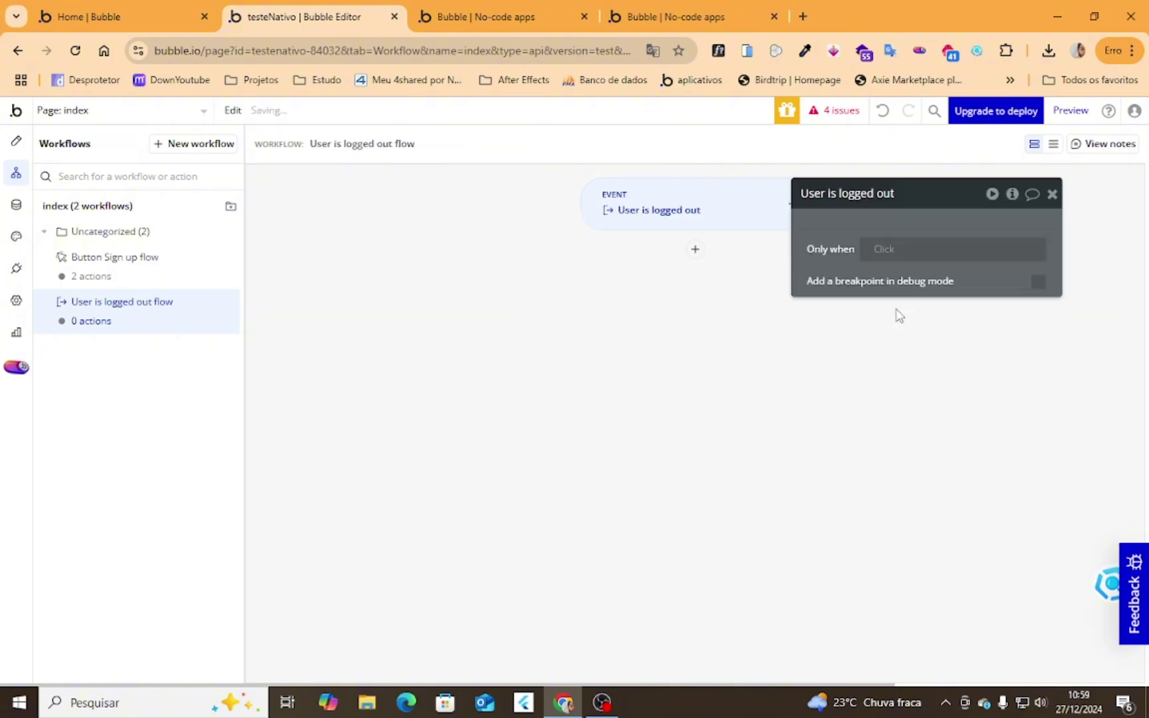
Step: Add a Go to page action to the logged-out workflow with reset_pw as its destination
{"action": "left_click", "coordinate": [696, 252]}
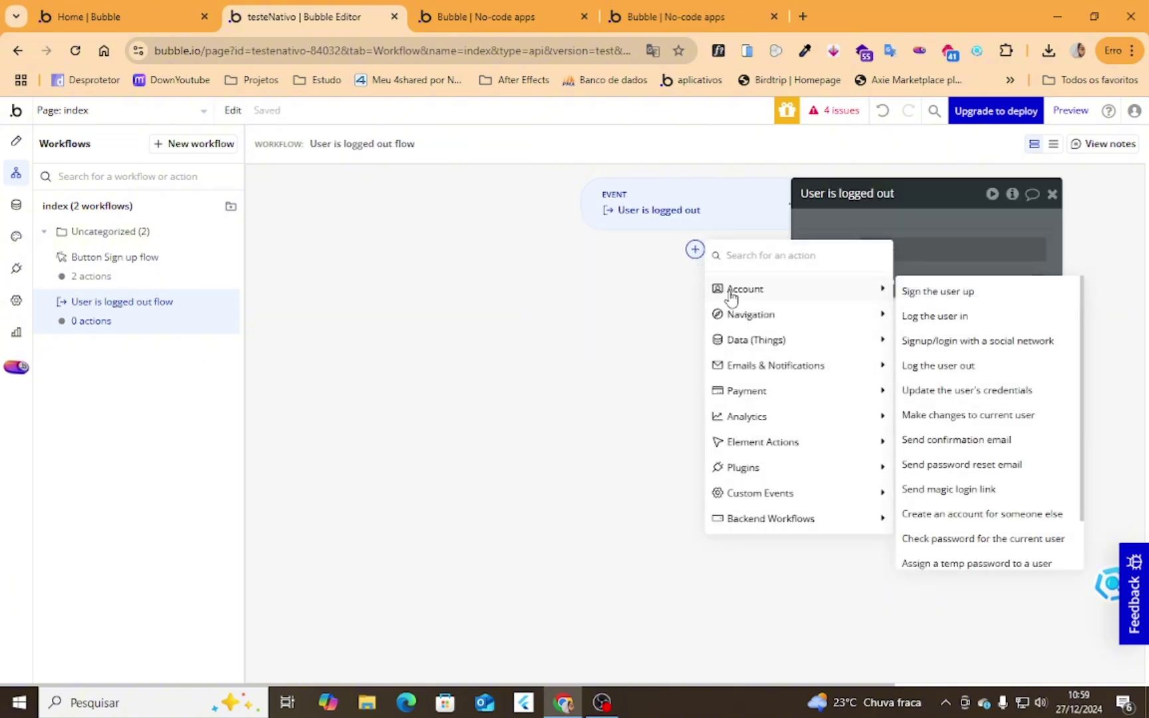
{"action": "mouse_move", "coordinate": [793, 319]}
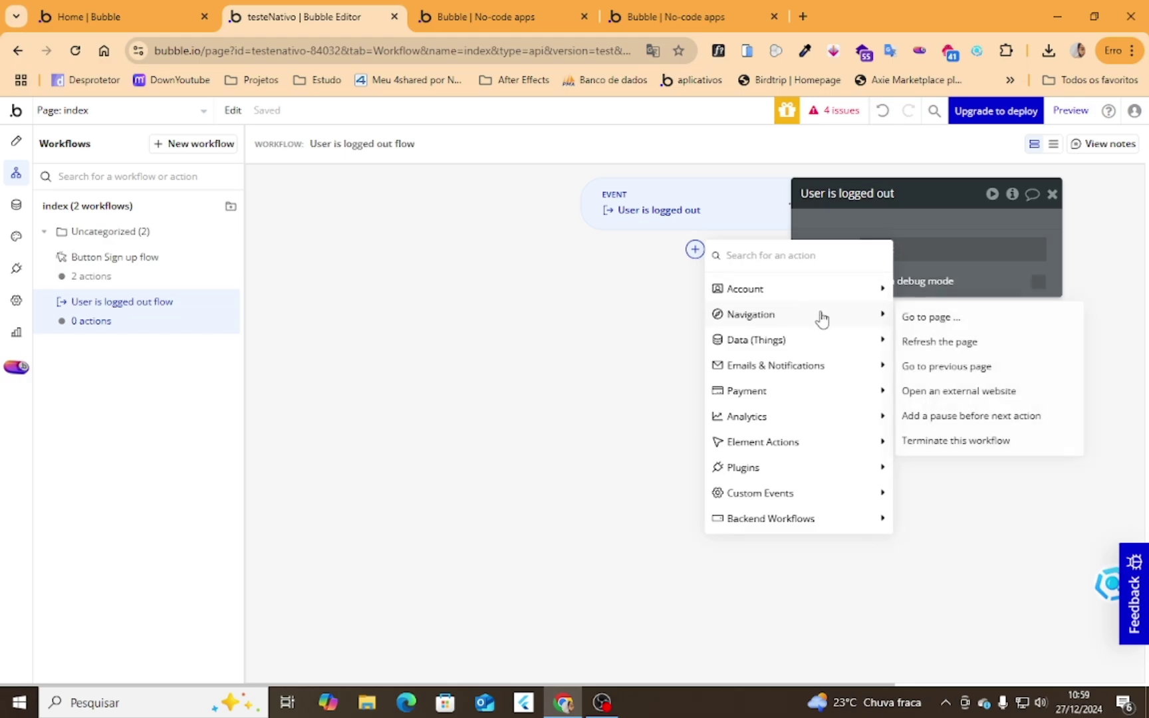
{"action": "left_click", "coordinate": [948, 319]}
{"action": "left_click", "coordinate": [961, 236]}
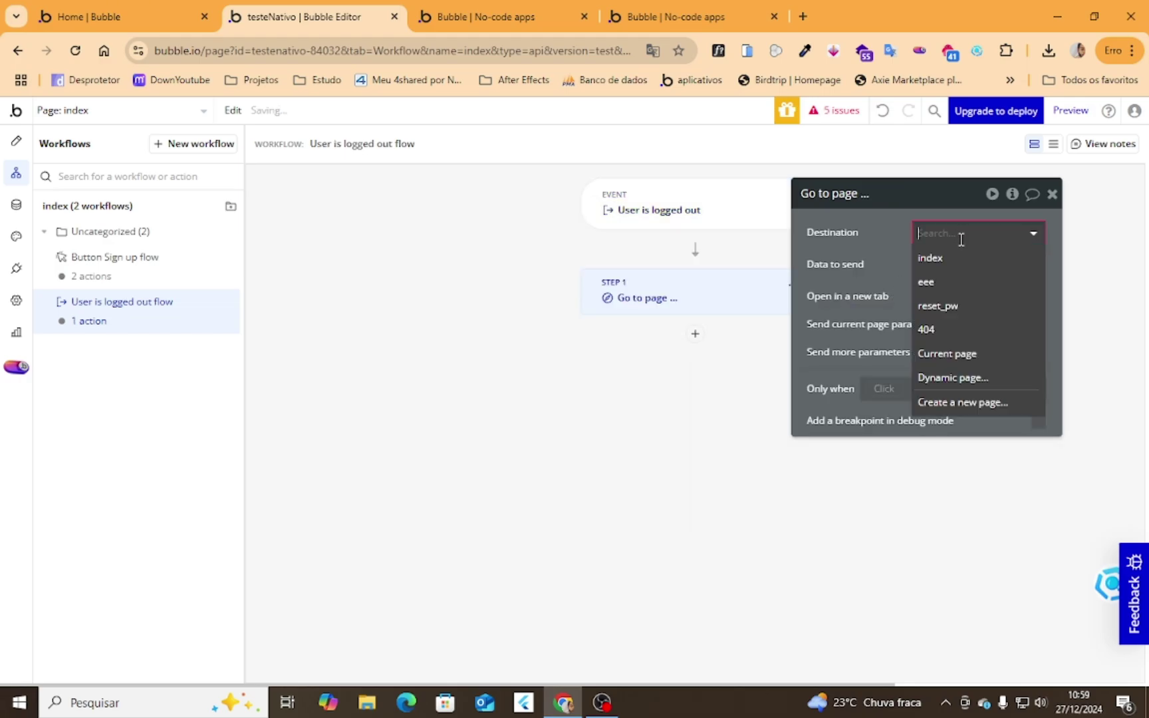
{"action": "left_click", "coordinate": [962, 306]}
Step: Restrict the Go to page reset_pw action to run only when Current User's estado is SP
{"action": "left_click", "coordinate": [887, 389]}
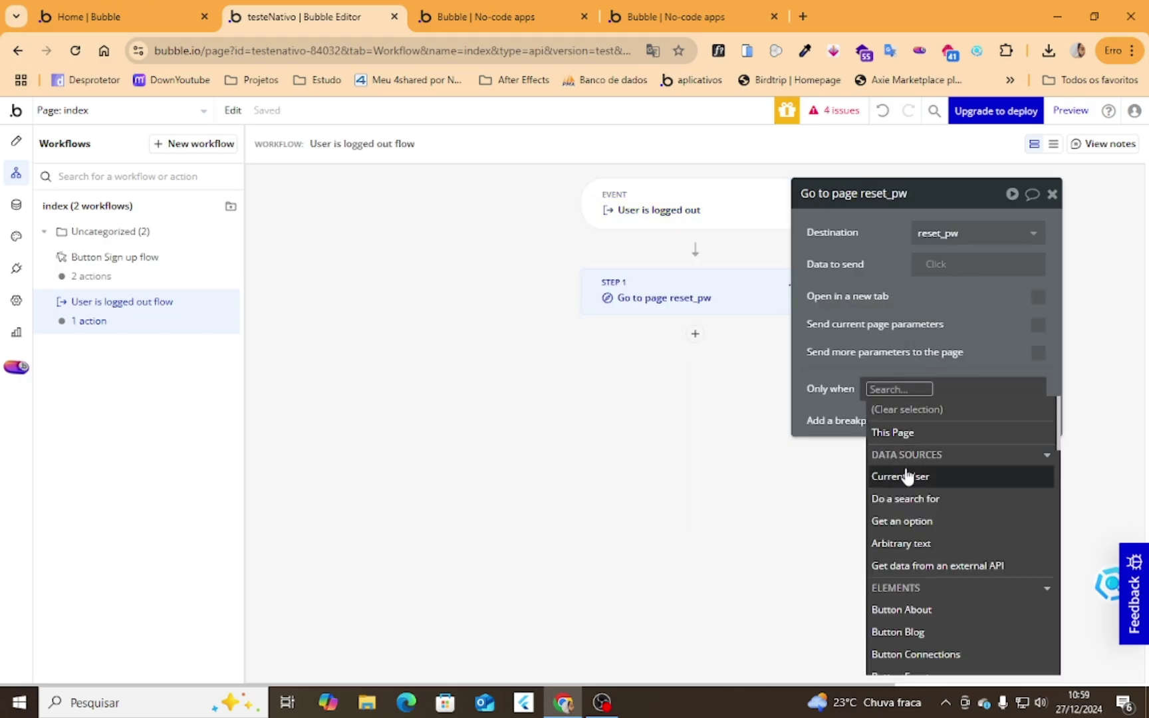
{"action": "left_click", "coordinate": [905, 476]}
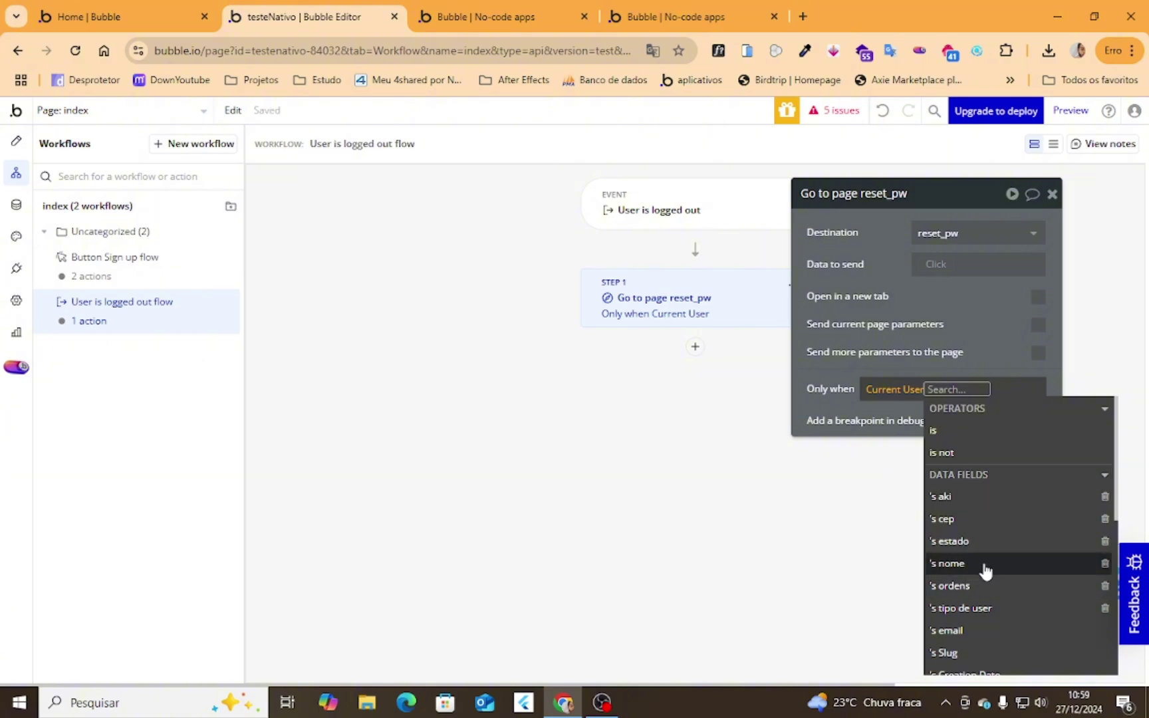
{"action": "left_click", "coordinate": [970, 542]}
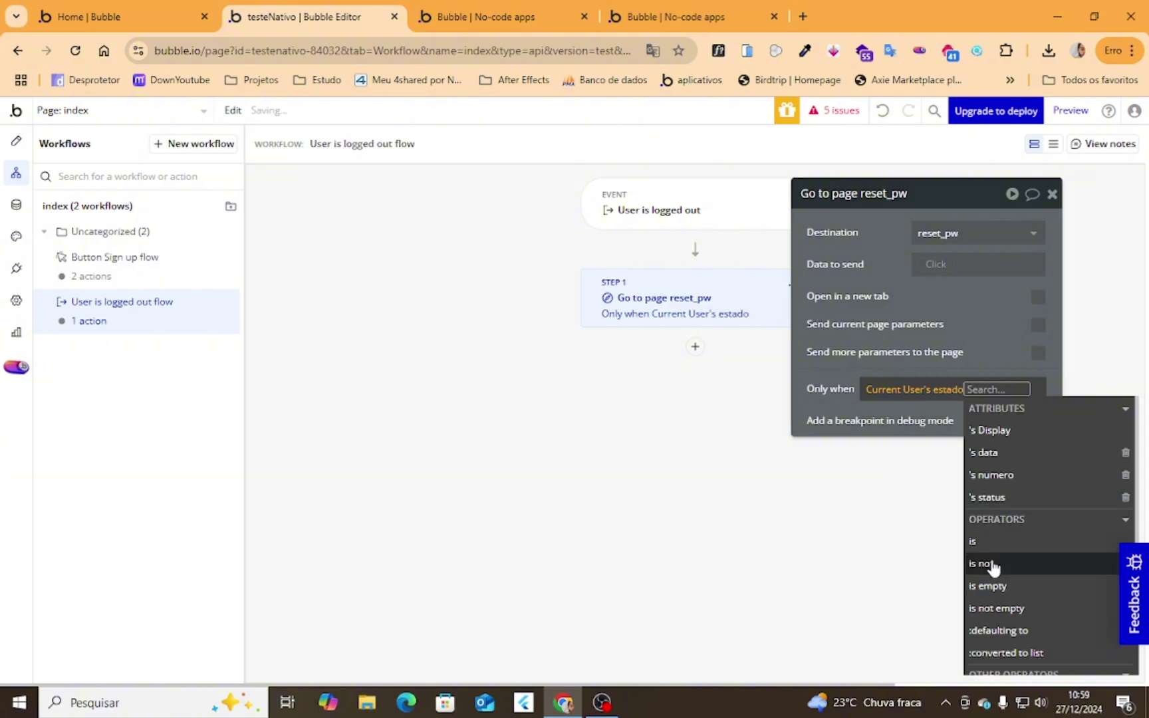
{"action": "left_click", "coordinate": [989, 542]}
{"action": "type", "text": "p"}
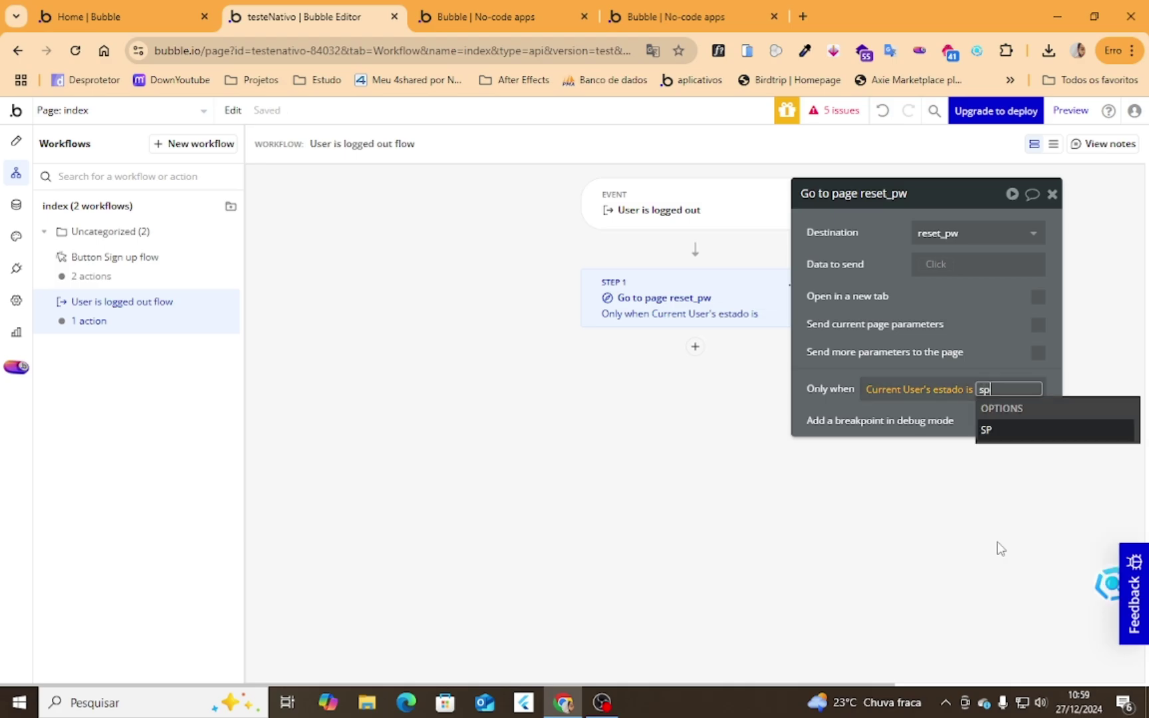
{"action": "left_click", "coordinate": [839, 375]}
{"action": "left_click", "coordinate": [985, 390]}
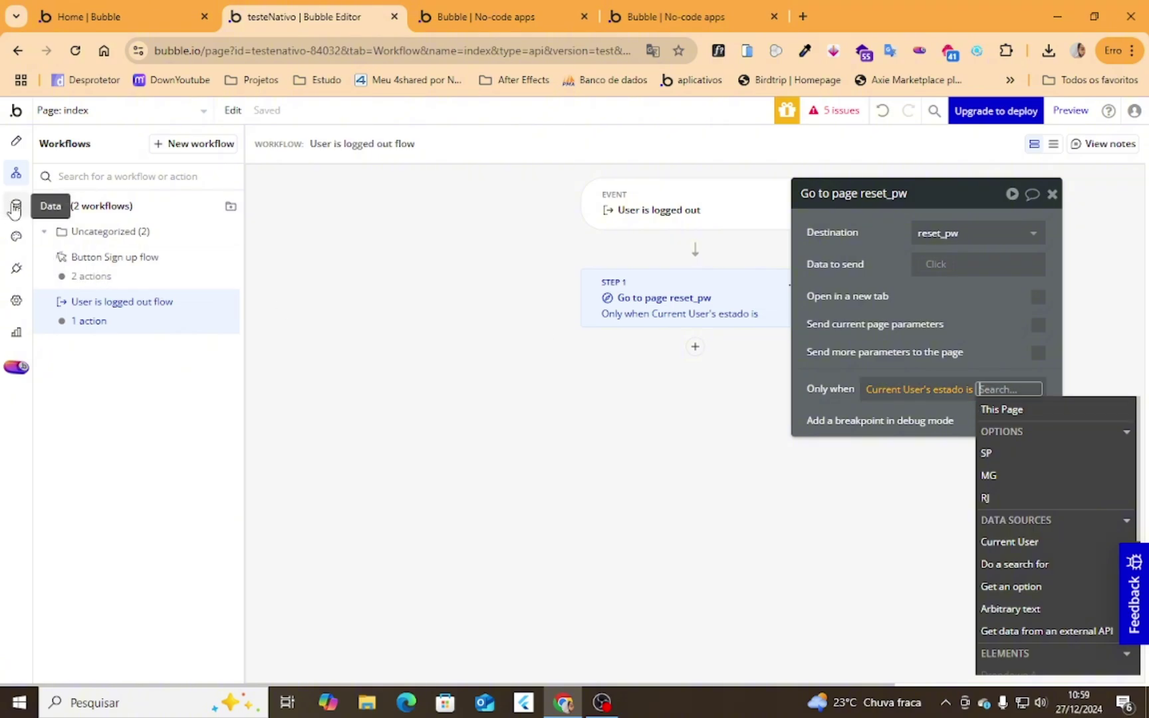
{"action": "left_click", "coordinate": [1085, 456]}
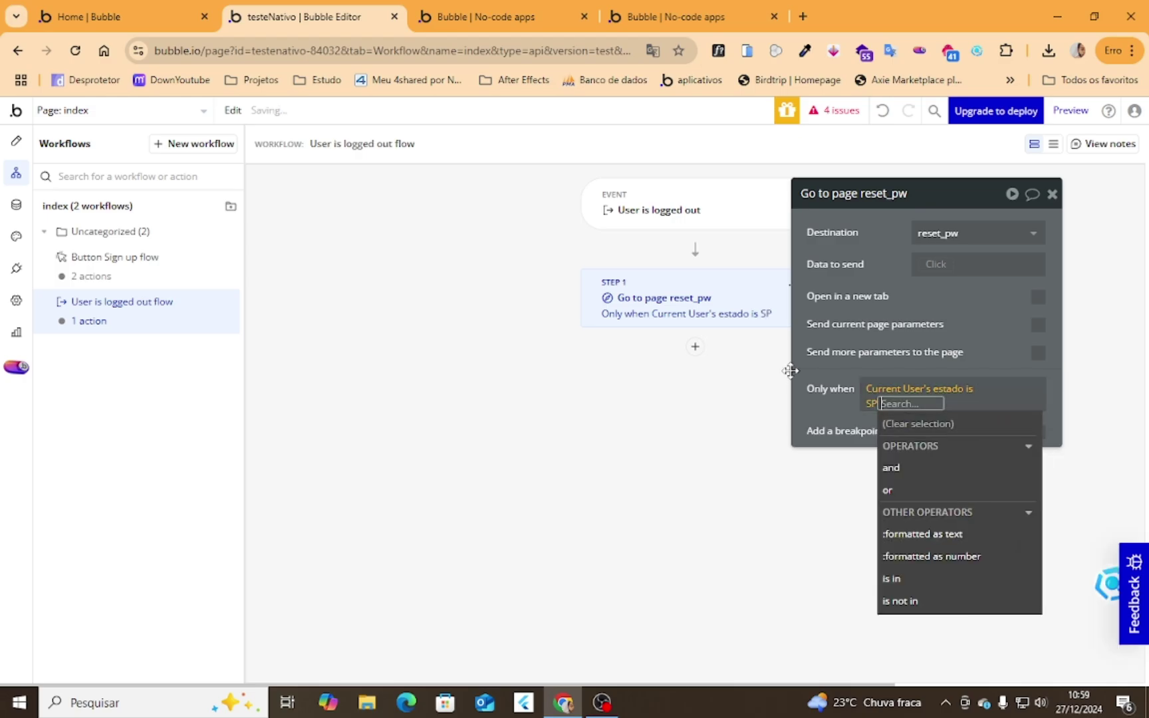
{"action": "left_click", "coordinate": [841, 384]}
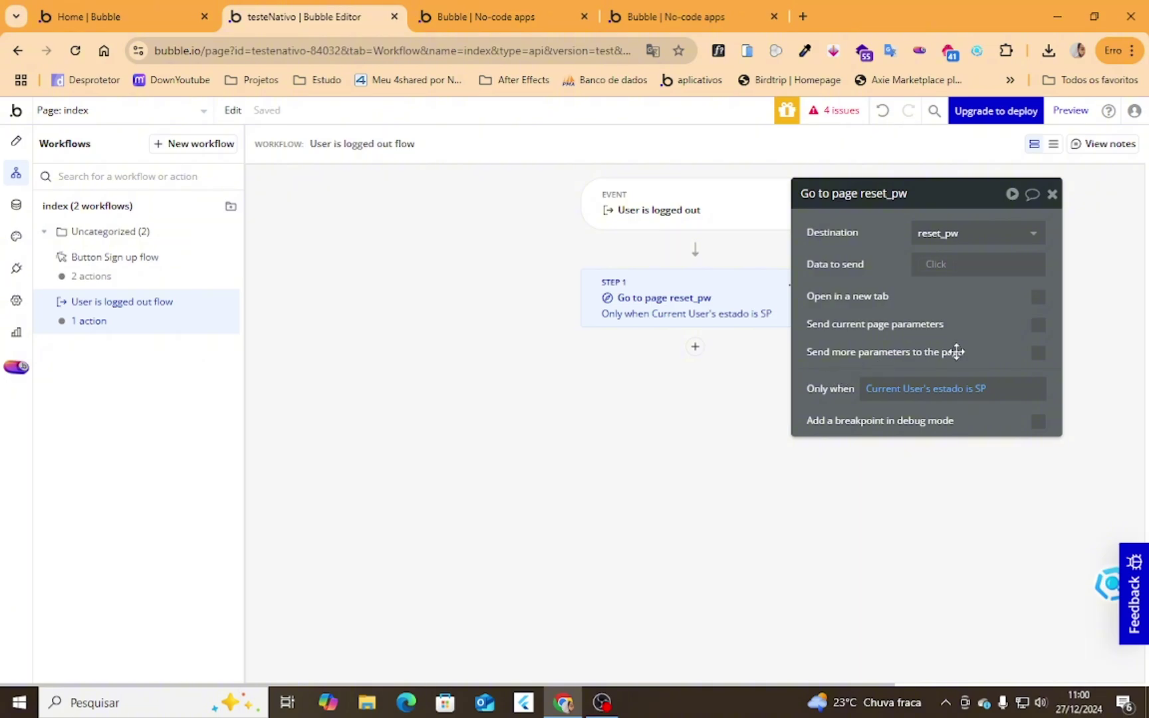
Step: Change the action's Only when condition to Current User's estado's Display is sp
{"action": "left_click", "coordinate": [972, 391]}
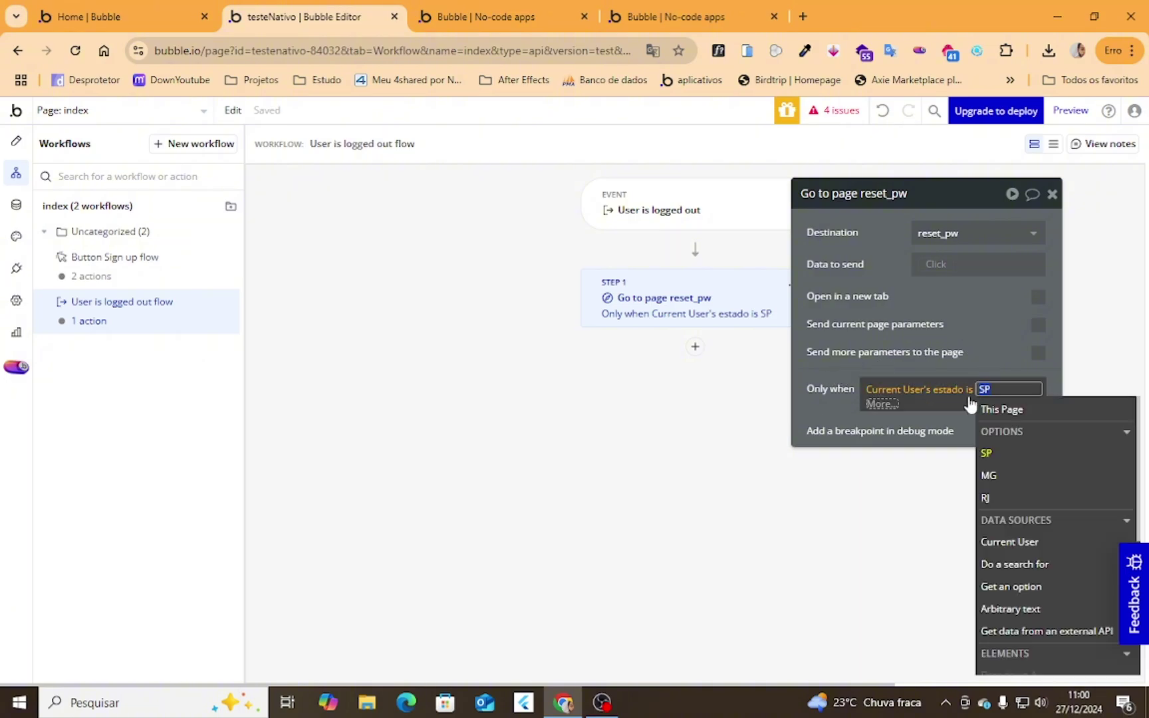
{"action": "left_click", "coordinate": [1028, 455]}
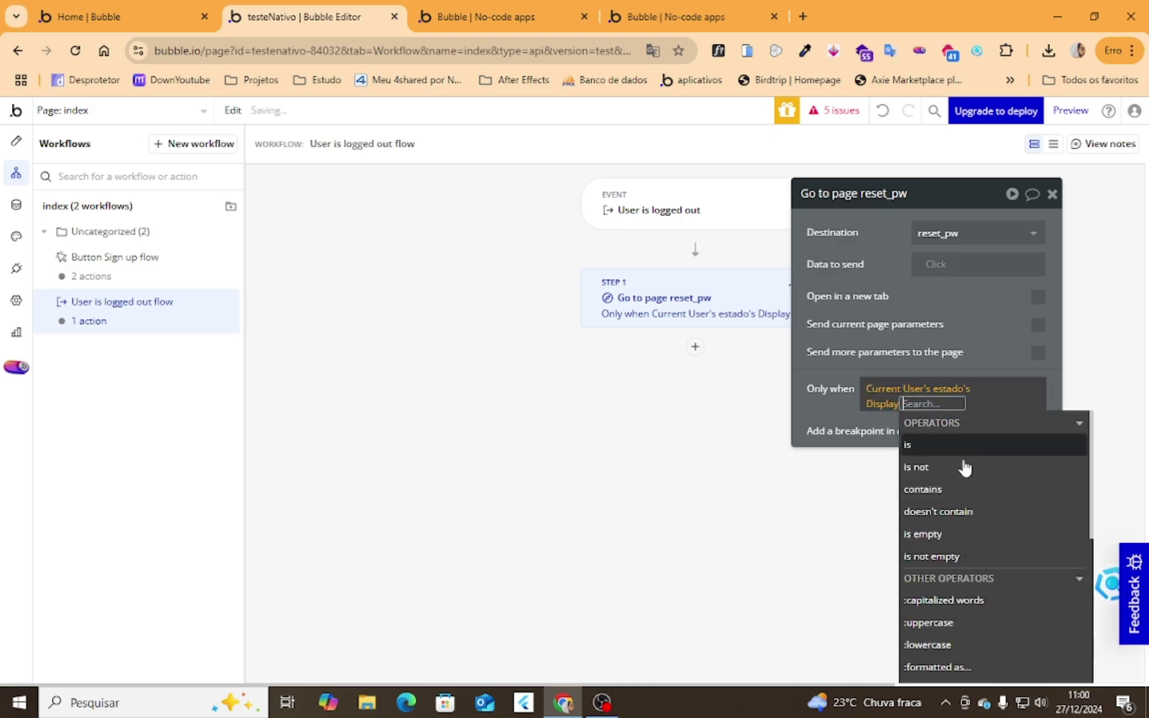
{"action": "left_click", "coordinate": [953, 453]}
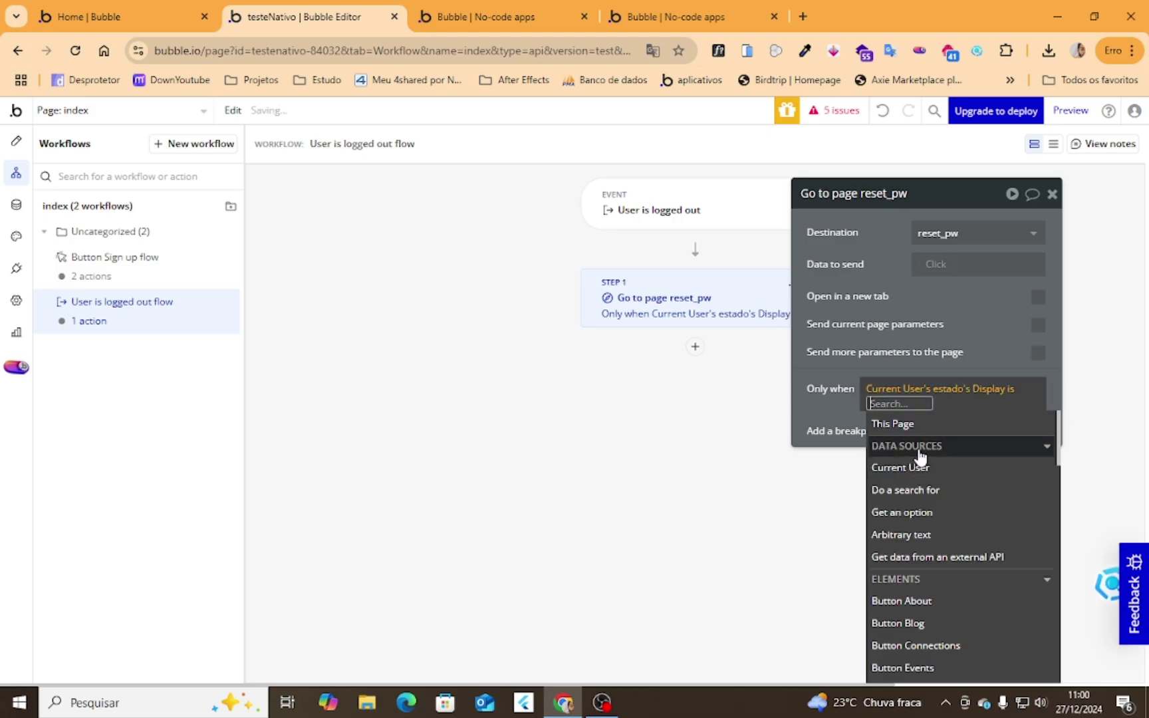
{"action": "type", "text": "sp"}
{"action": "left_click", "coordinate": [855, 416]}
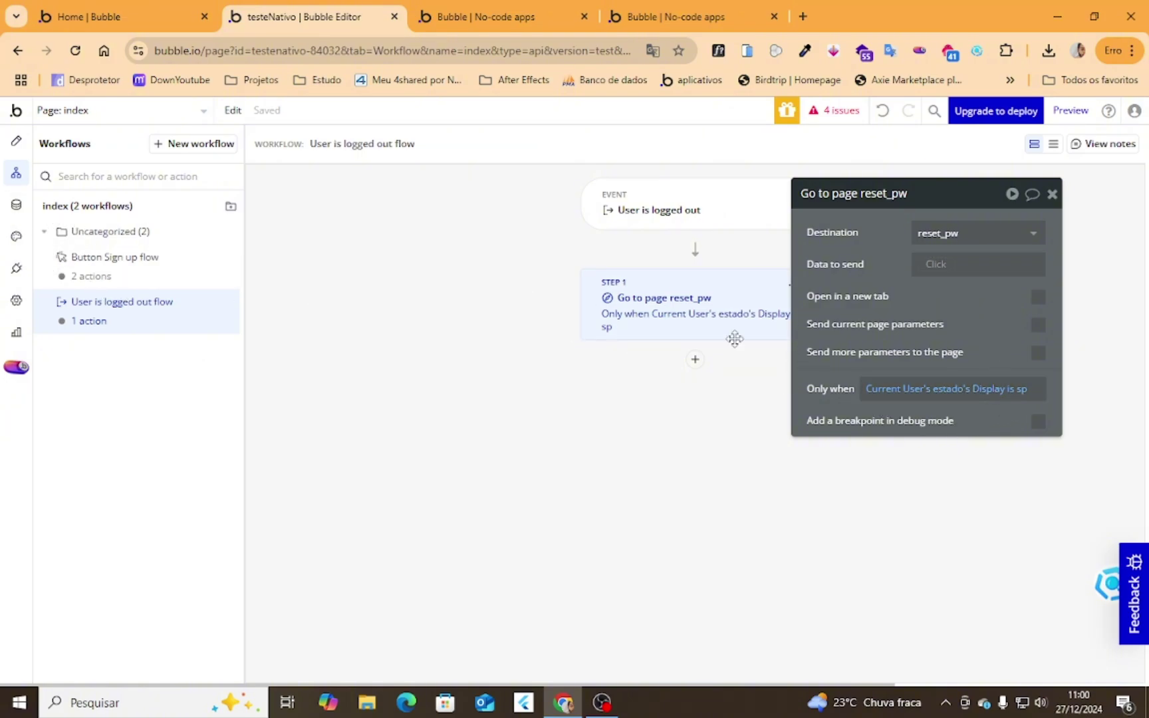
Step: Check the SP option in the tabela teste option set, and return to the logged-out workflow
{"action": "left_click", "coordinate": [16, 204]}
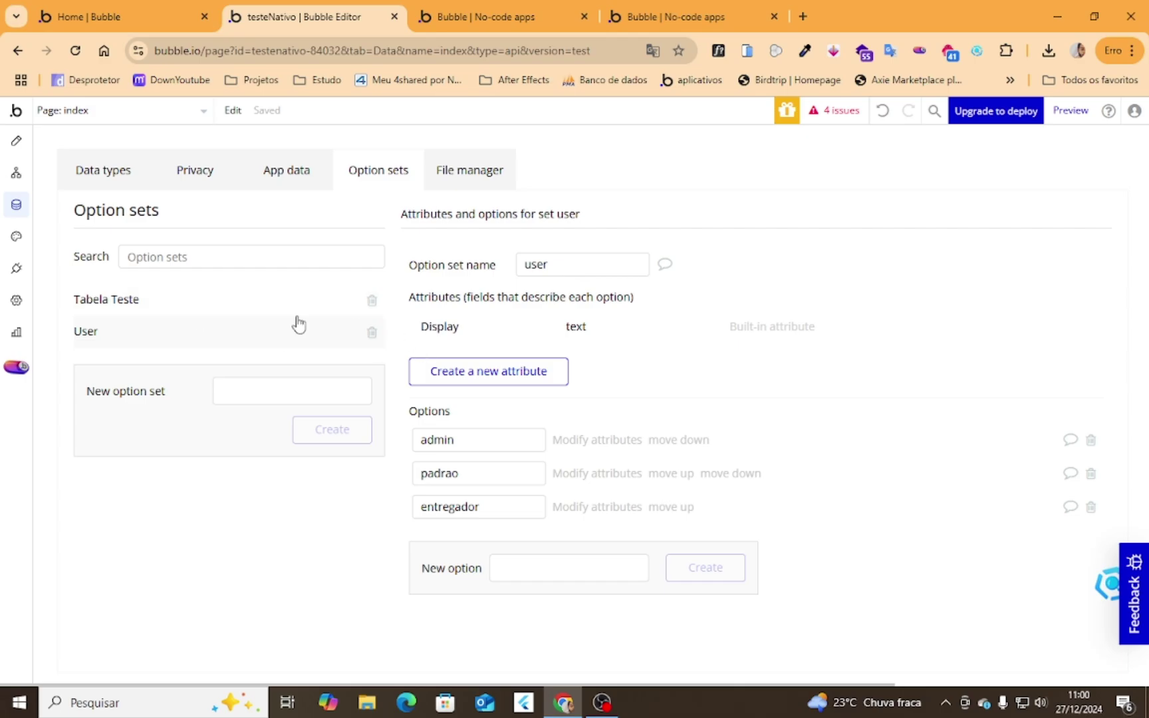
{"action": "left_click", "coordinate": [178, 306]}
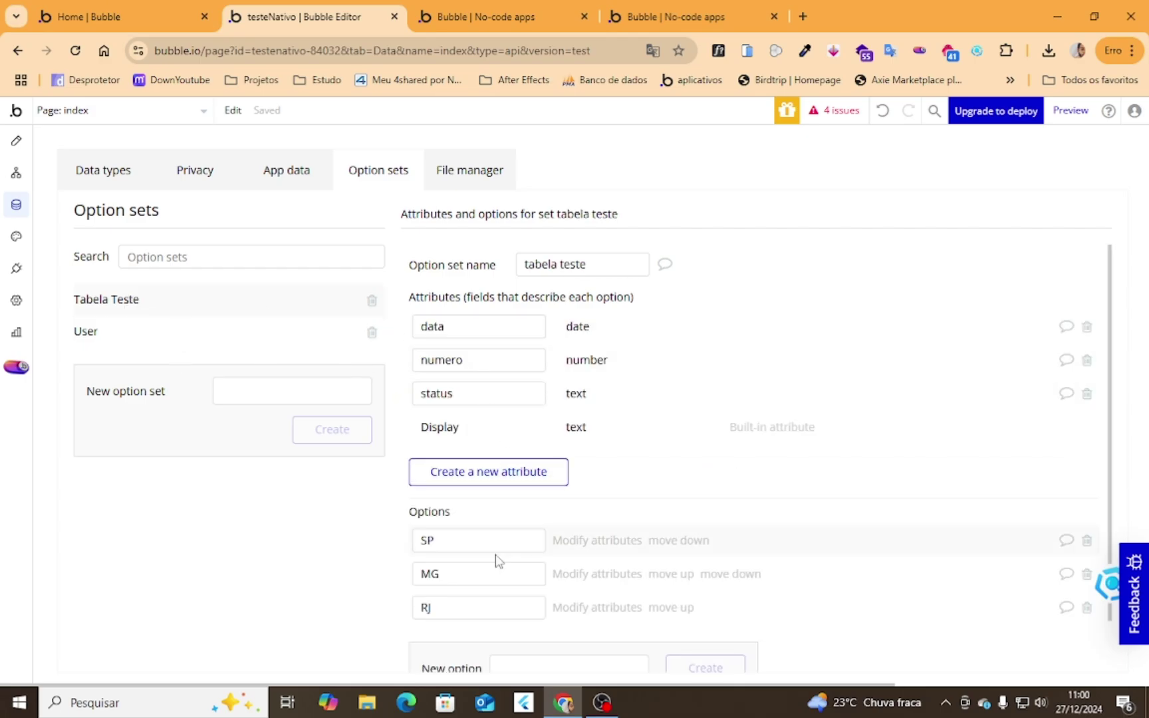
{"action": "left_click_drag", "start_coordinate": [494, 542], "coordinate": [392, 539]}
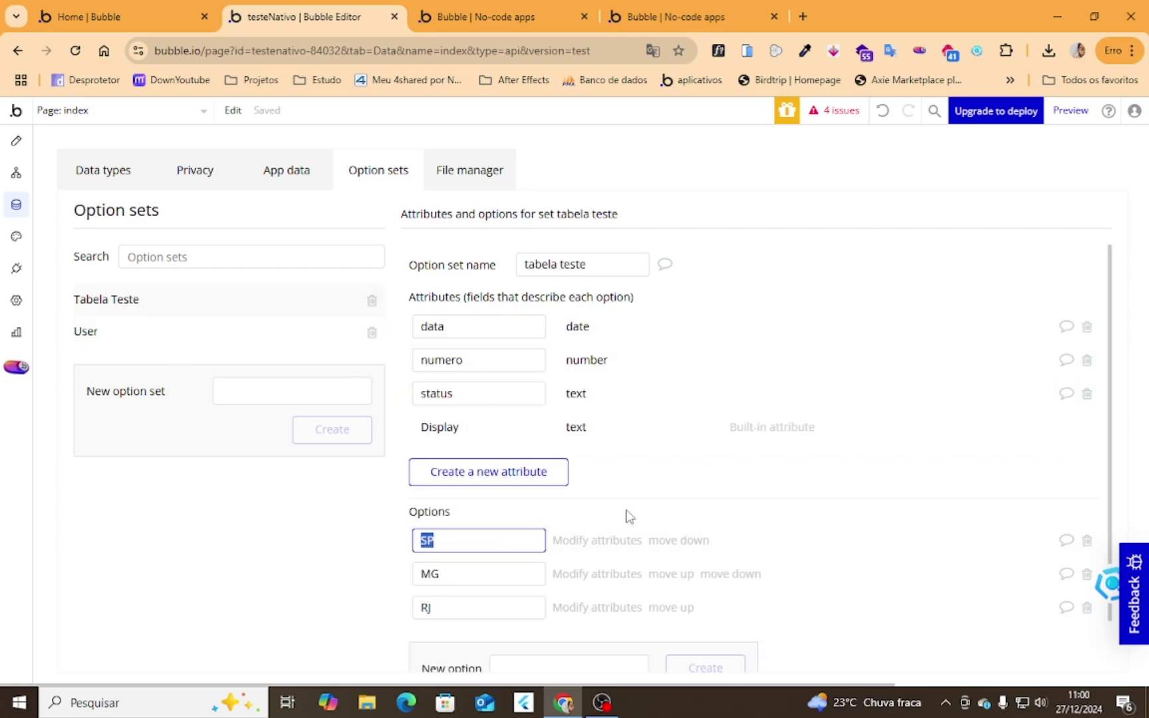
{"action": "left_click", "coordinate": [16, 173]}
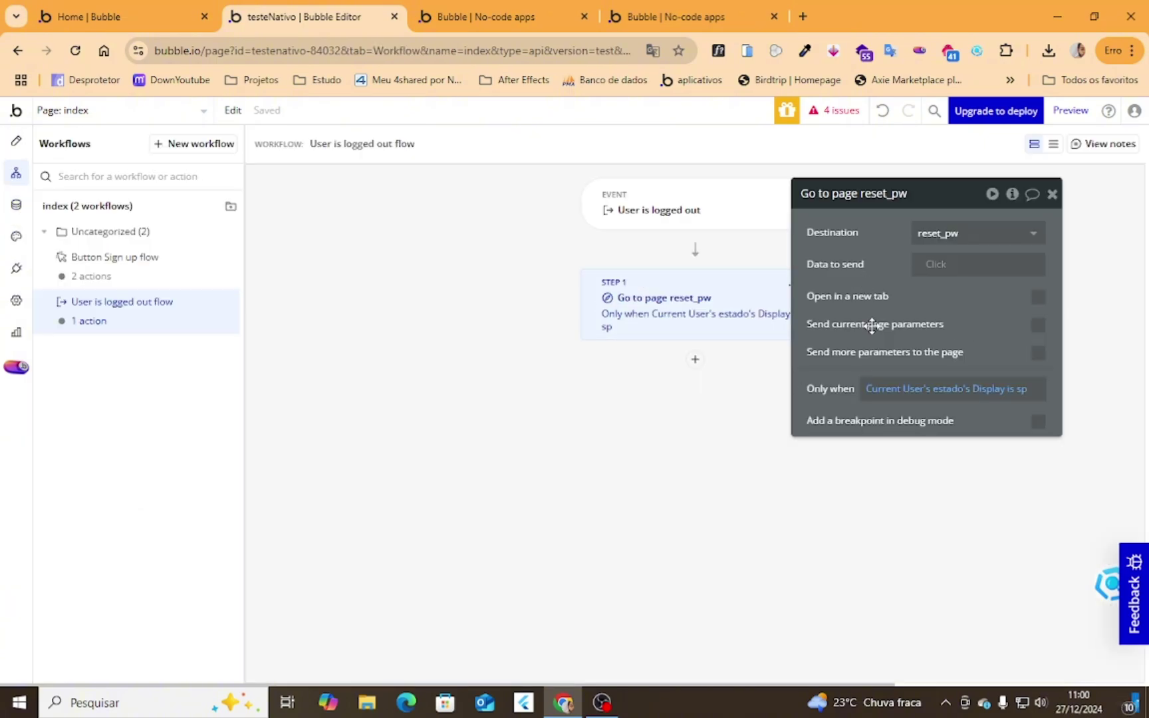
Step: Dismiss the email notifications and move the Go to page settings window clear of the workflow's action
{"action": "left_click", "coordinate": [1115, 478]}
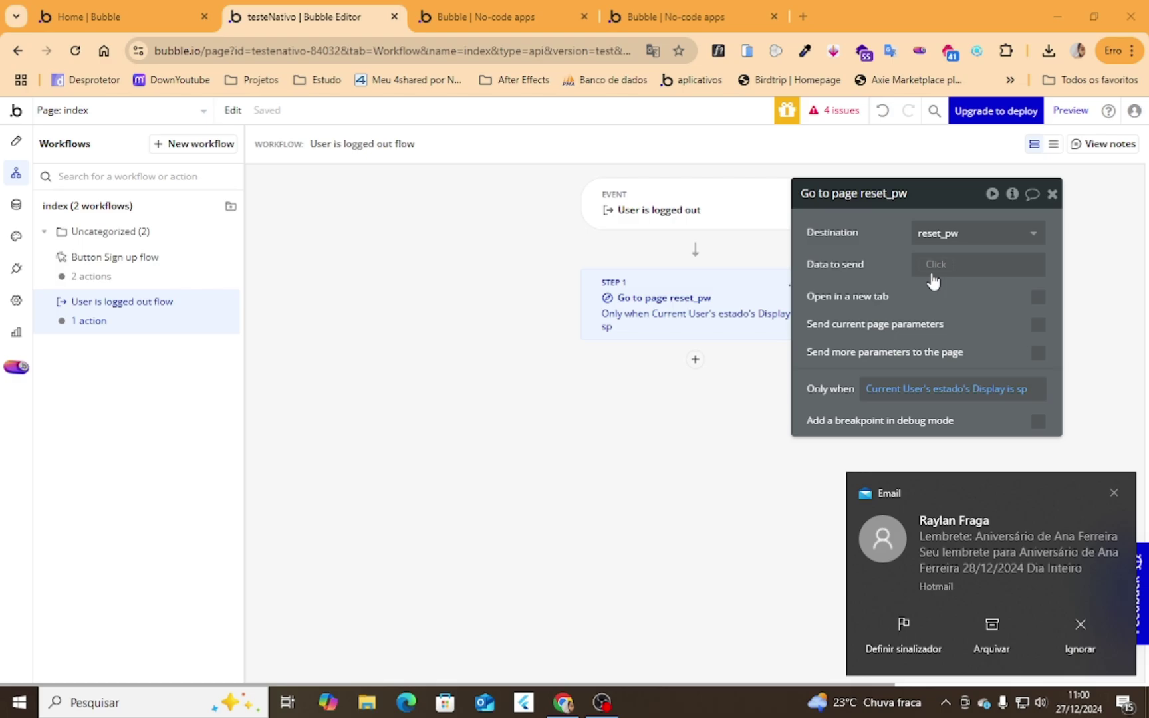
{"action": "left_click", "coordinate": [1115, 492]}
{"action": "left_click_drag", "start_coordinate": [861, 314], "coordinate": [270, 340]}
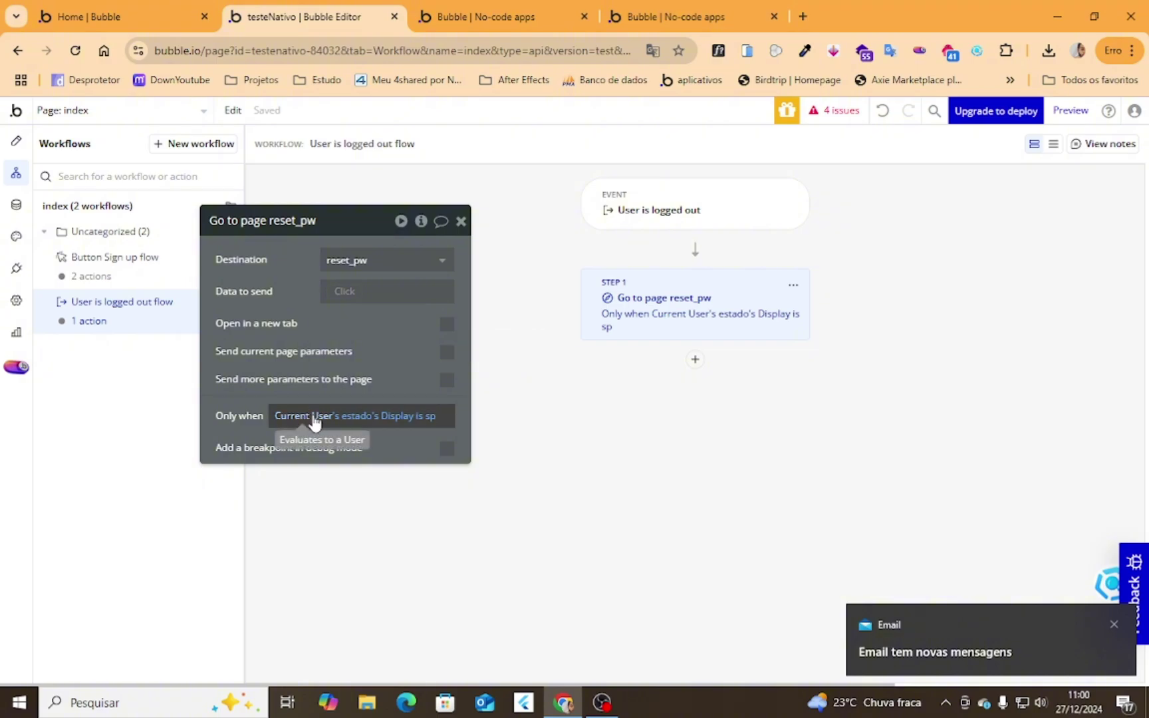
Step: Return to the index page design and add a new condition to Dropdown A
{"action": "left_click", "coordinate": [16, 205]}
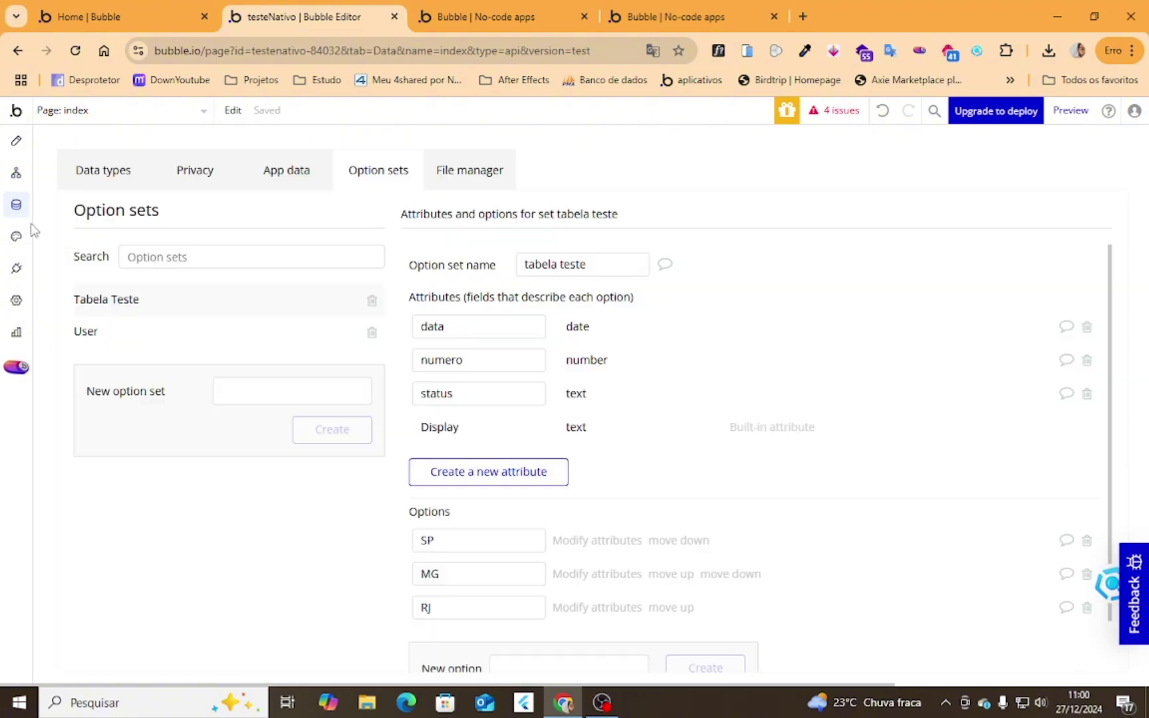
{"action": "left_click", "coordinate": [16, 141]}
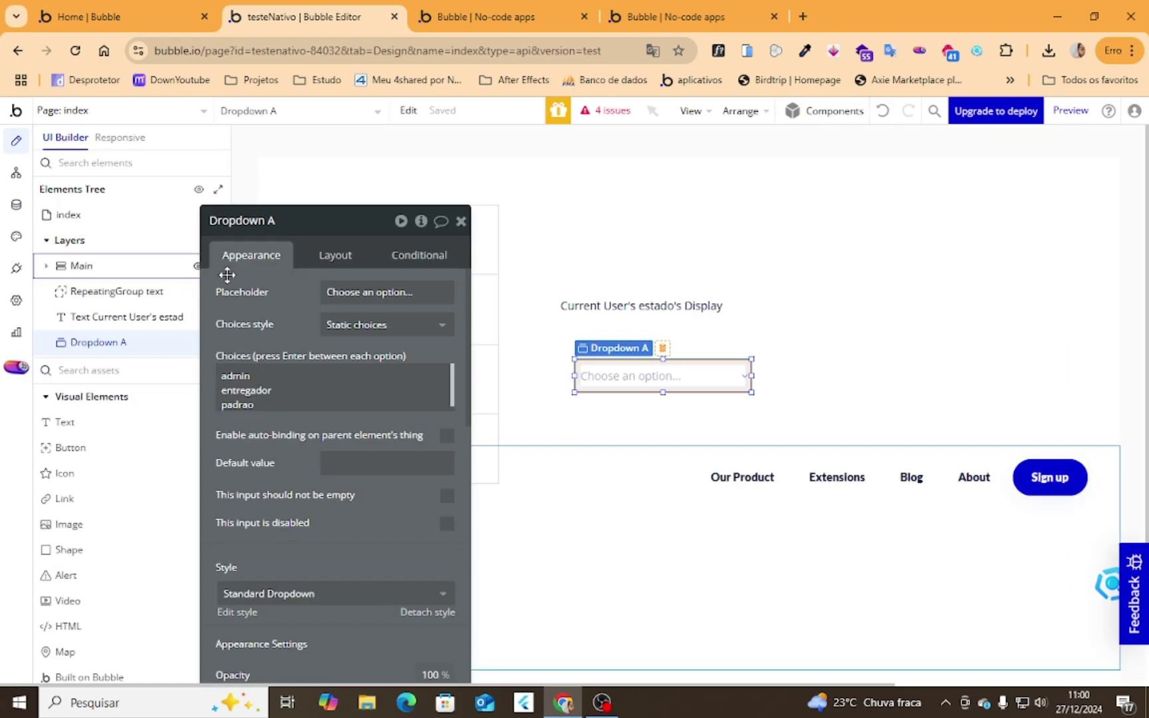
{"action": "left_click", "coordinate": [419, 255]}
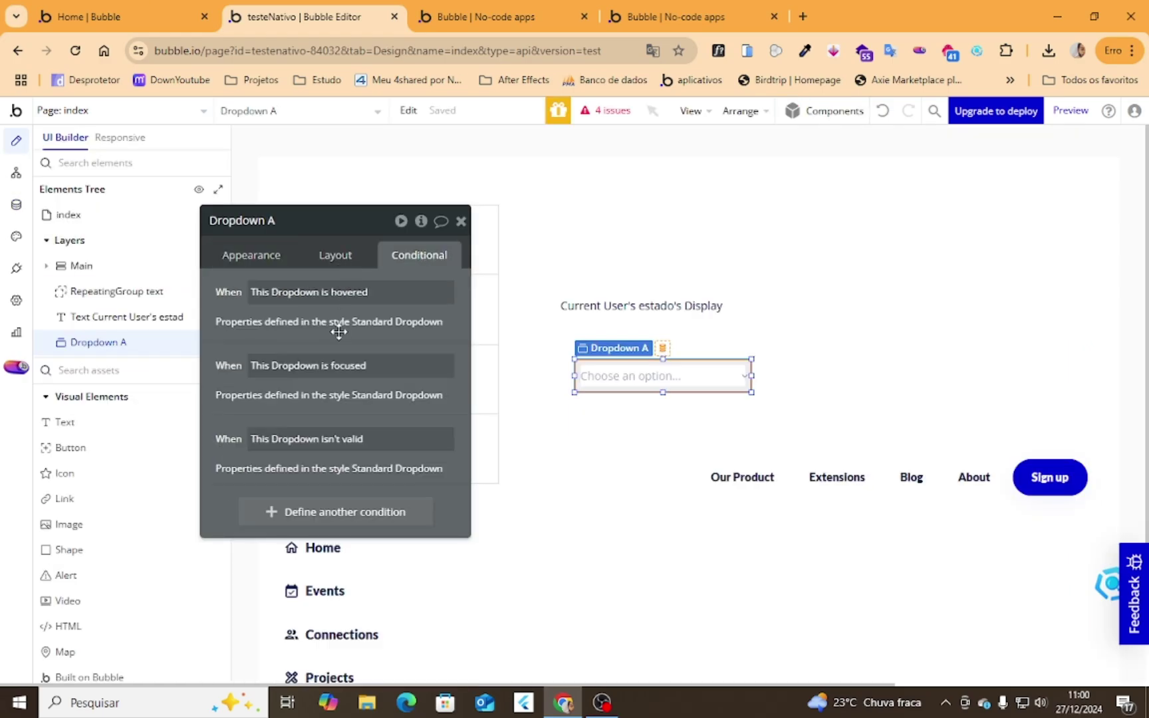
{"action": "left_click", "coordinate": [275, 511]}
{"action": "left_click", "coordinate": [273, 521]}
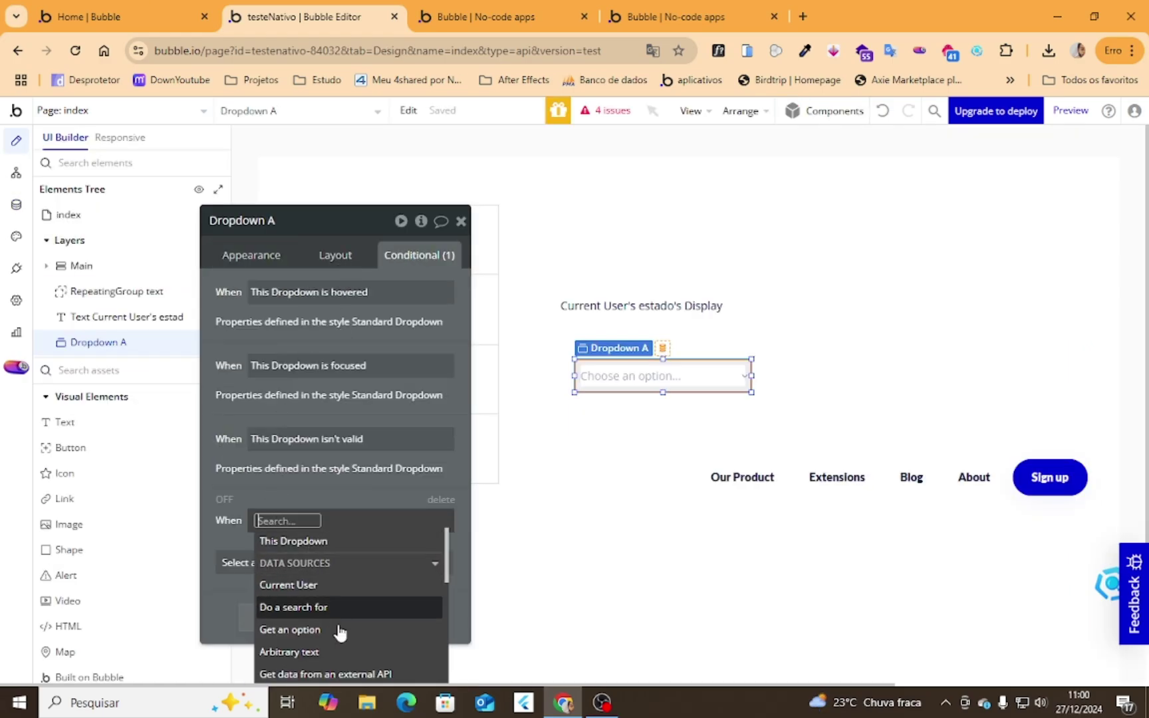
{"action": "left_click_drag", "start_coordinate": [242, 460], "coordinate": [305, 264]}
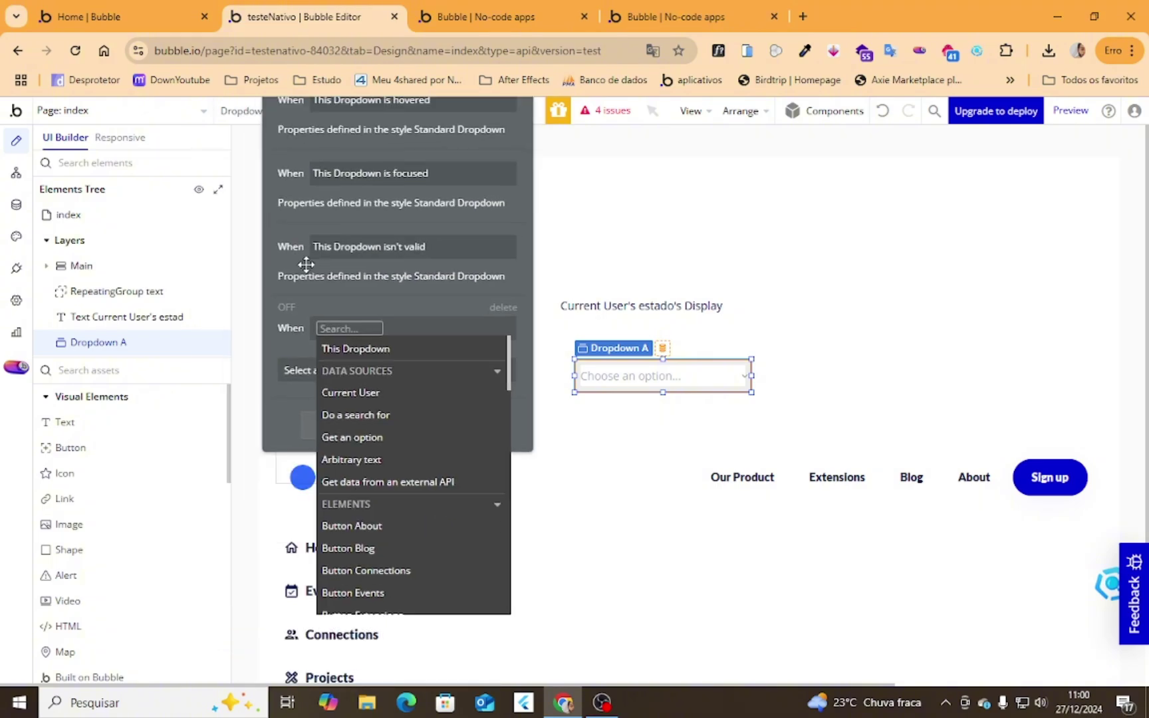
Step: Set the dropdown's new condition to Current User's estado's numero is 3
{"action": "left_click", "coordinate": [362, 389]}
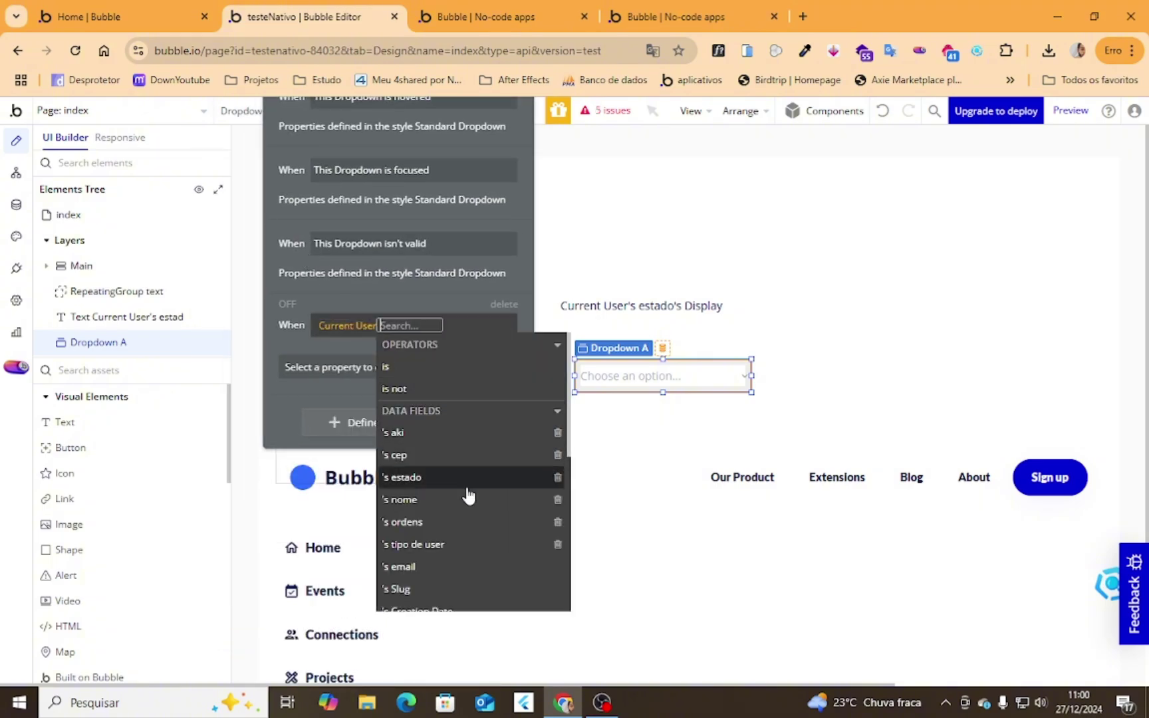
{"action": "left_click", "coordinate": [433, 477]}
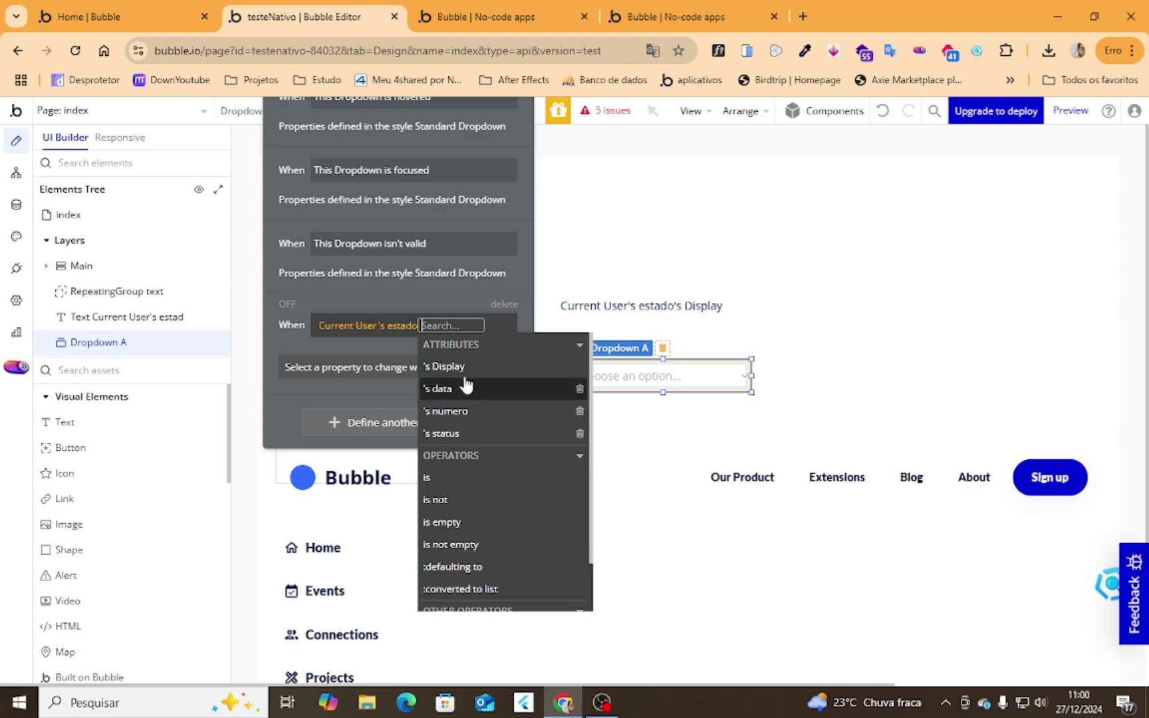
{"action": "left_click", "coordinate": [459, 411]}
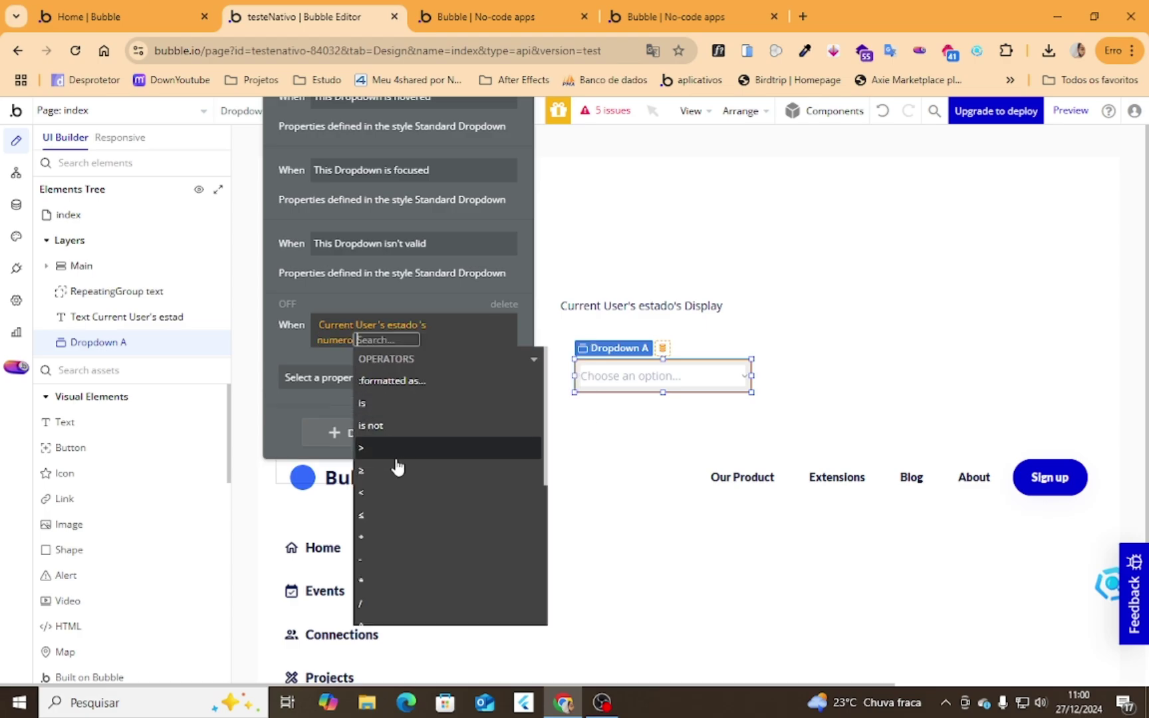
{"action": "left_click", "coordinate": [404, 407]}
{"action": "type", "text": "34"}
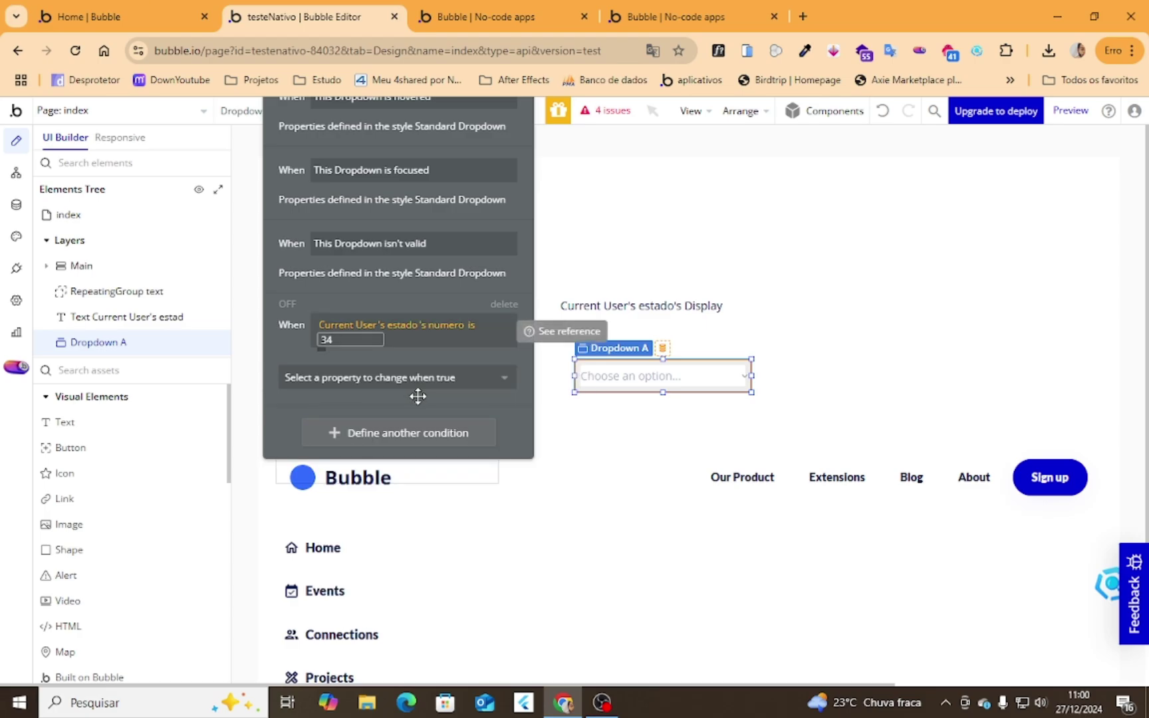
{"action": "key", "text": "BackSpace"}
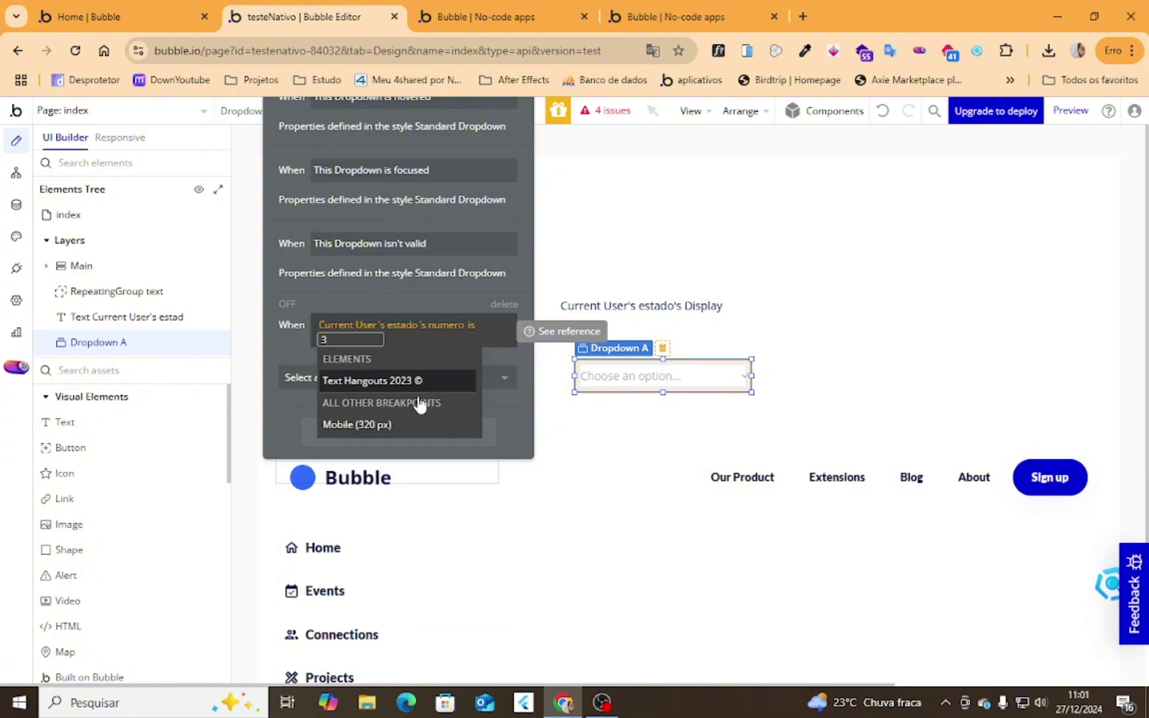
{"action": "left_click", "coordinate": [312, 379]}
{"action": "left_click", "coordinate": [336, 383]}
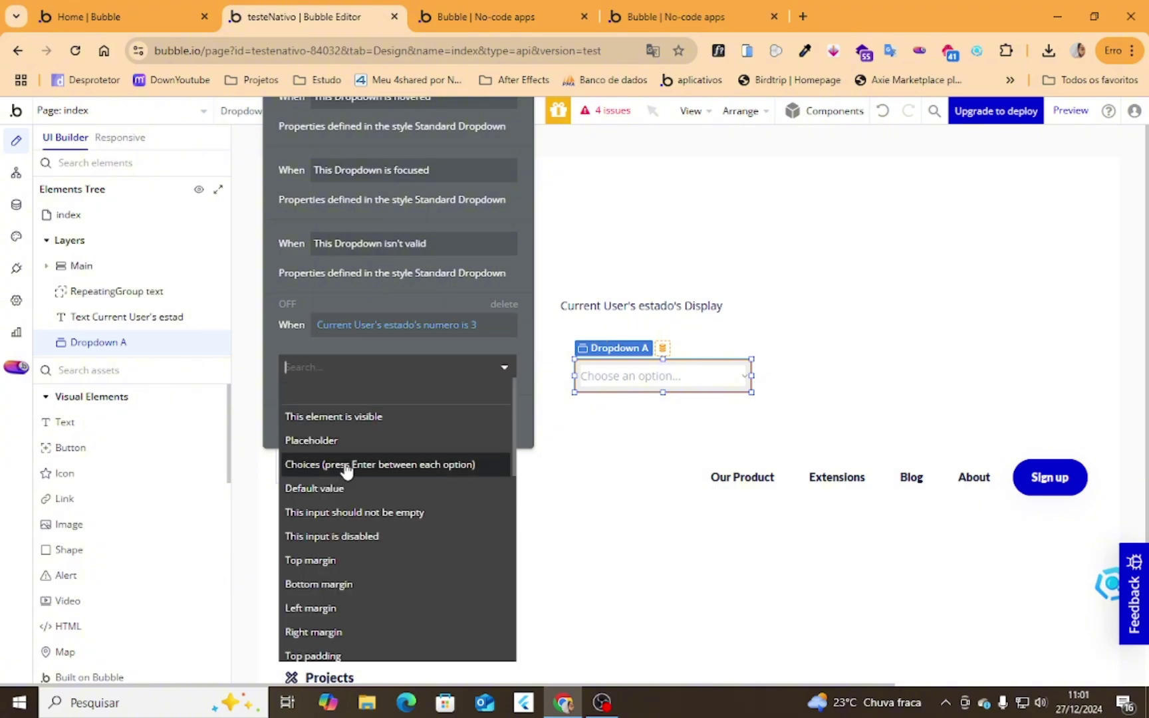
{"action": "left_click", "coordinate": [393, 493]}
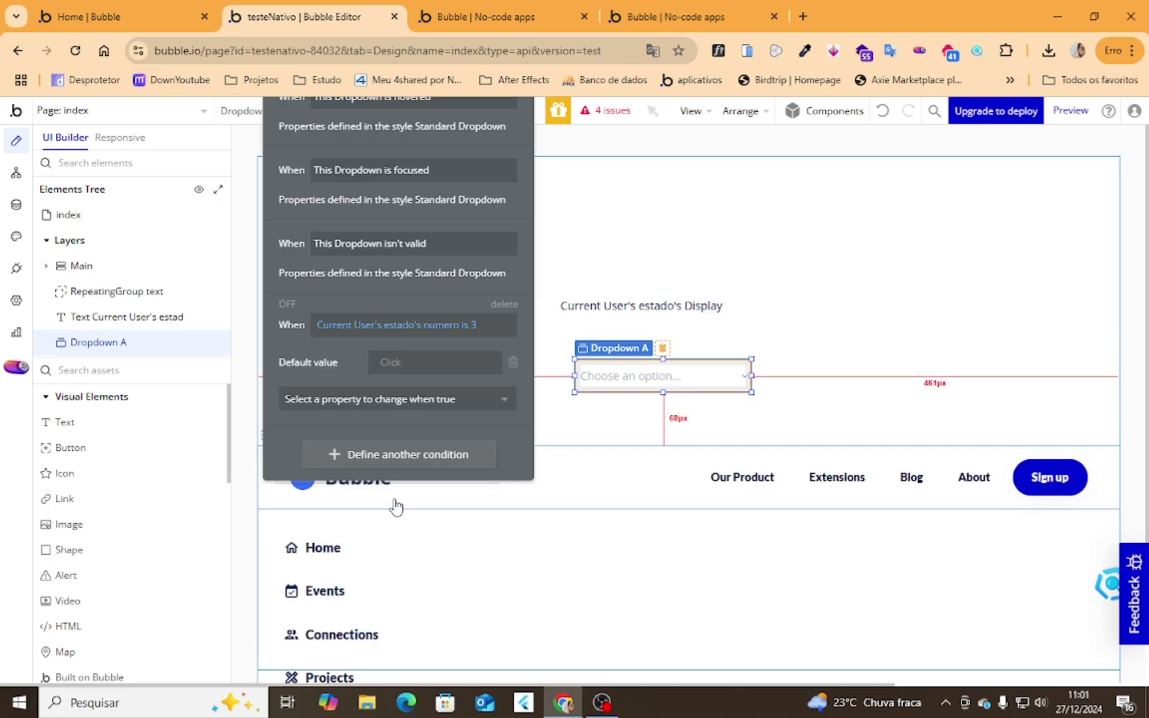
{"action": "left_click", "coordinate": [398, 363]}
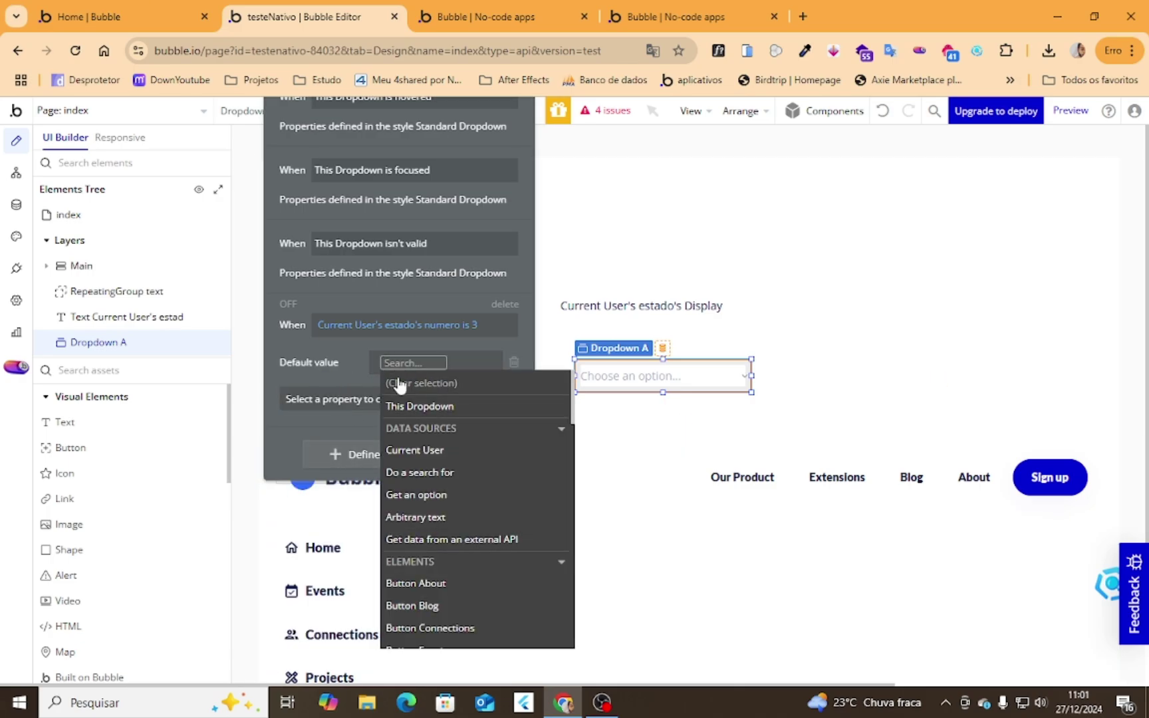
{"action": "left_click", "coordinate": [514, 362]}
Step: Make the dropdown's condition change its Opacity to 40 when true
{"action": "left_click", "coordinate": [506, 367]}
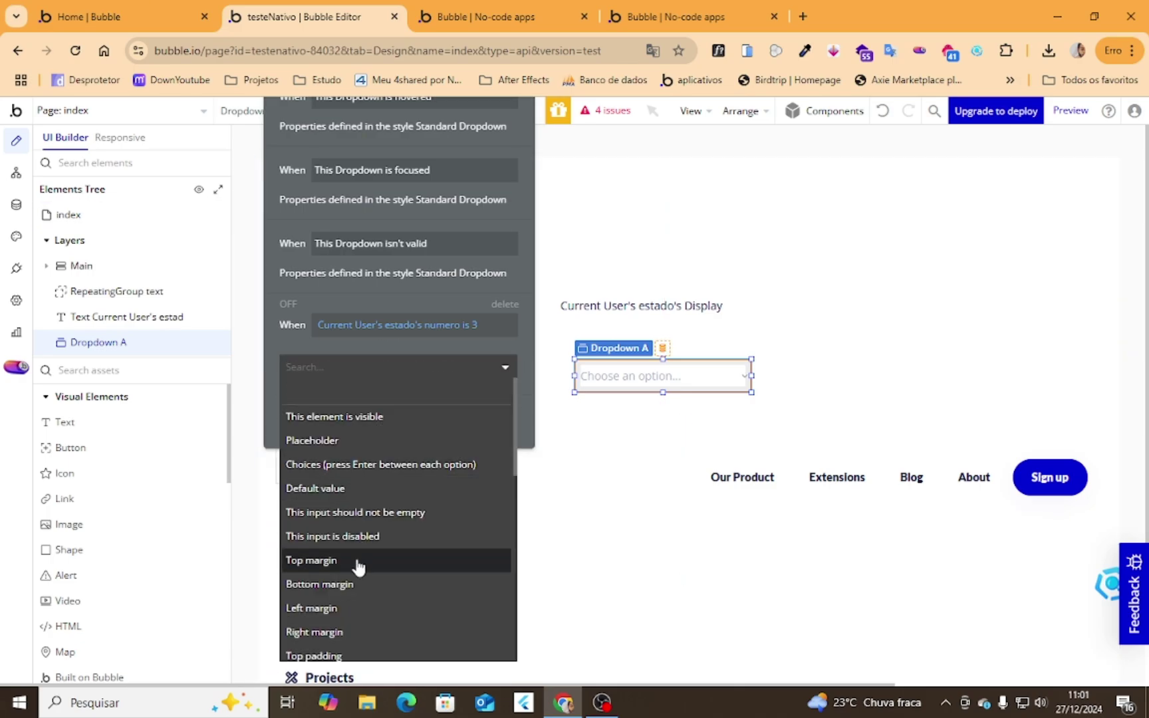
{"action": "left_click", "coordinate": [352, 371]}
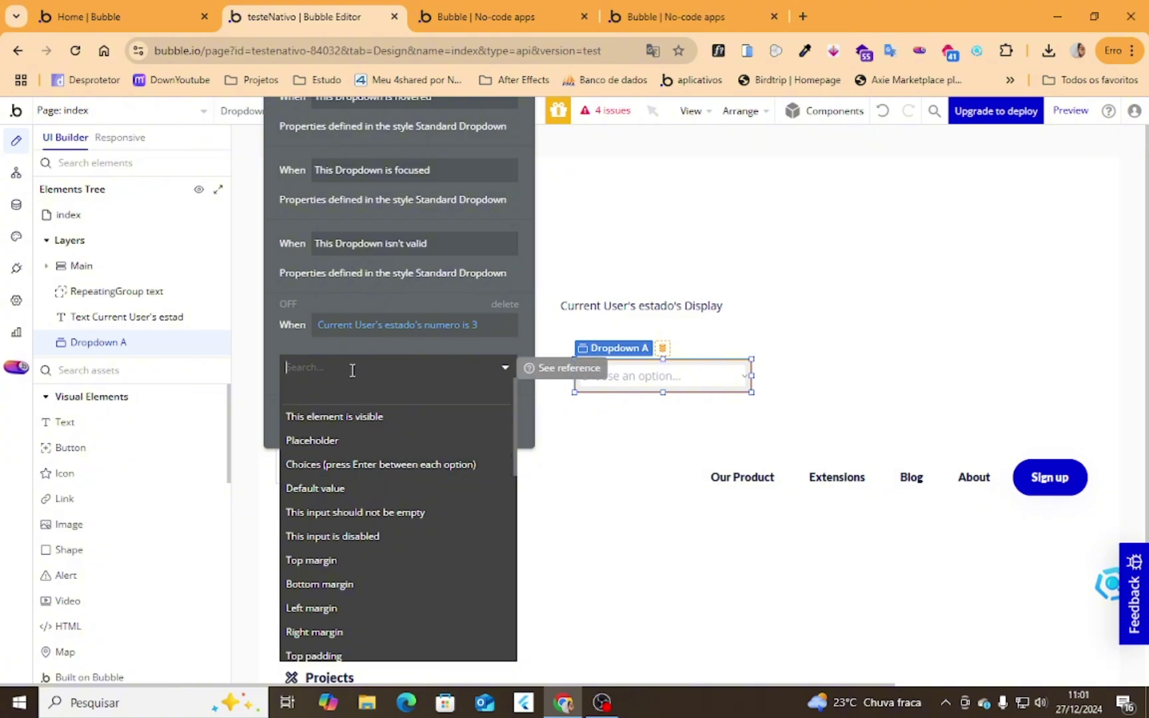
{"action": "type", "text": "op"}
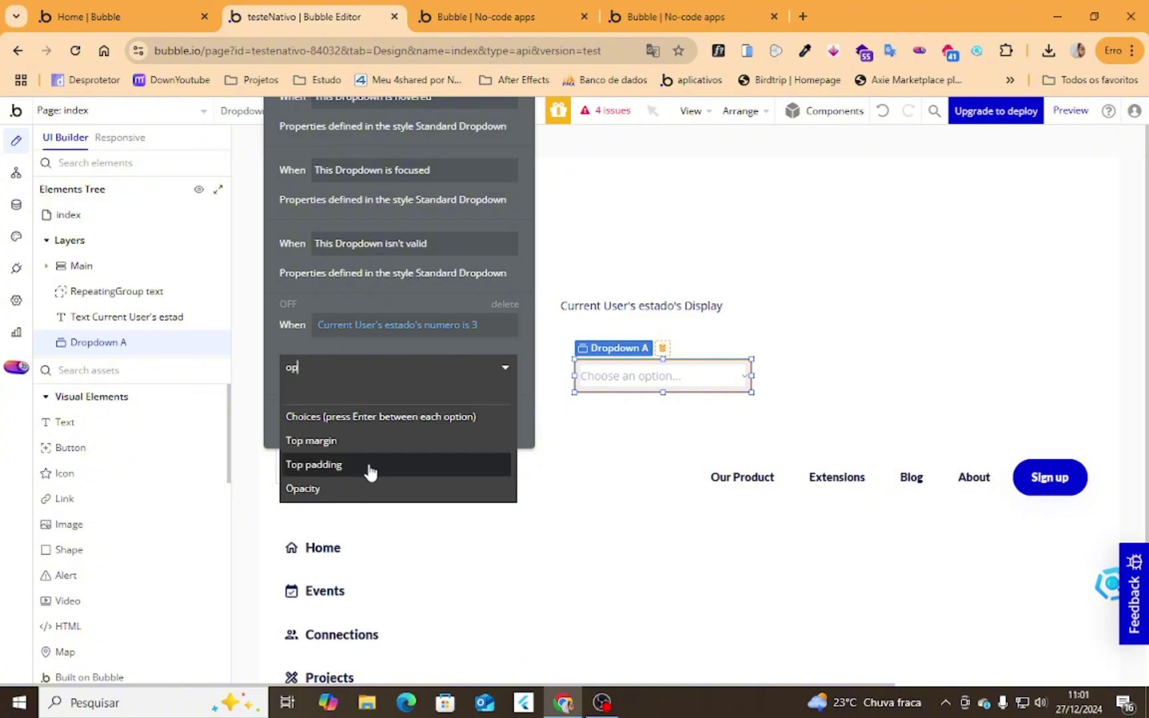
{"action": "left_click", "coordinate": [370, 487]}
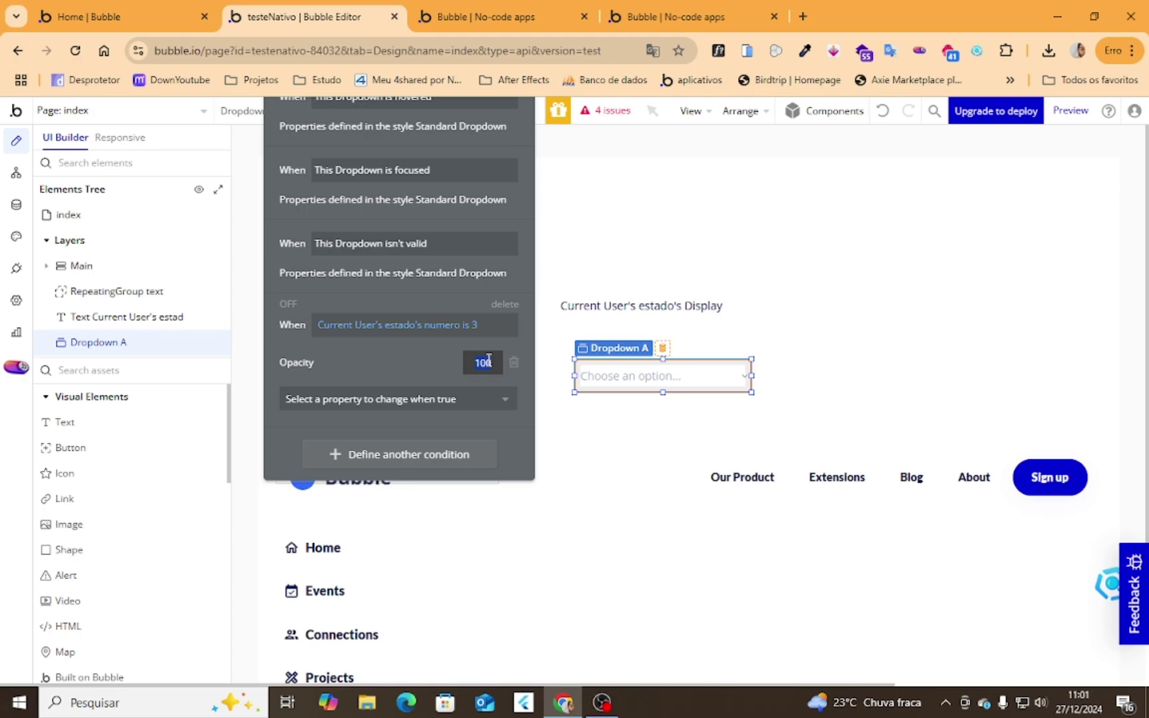
{"action": "left_click", "coordinate": [385, 400]}
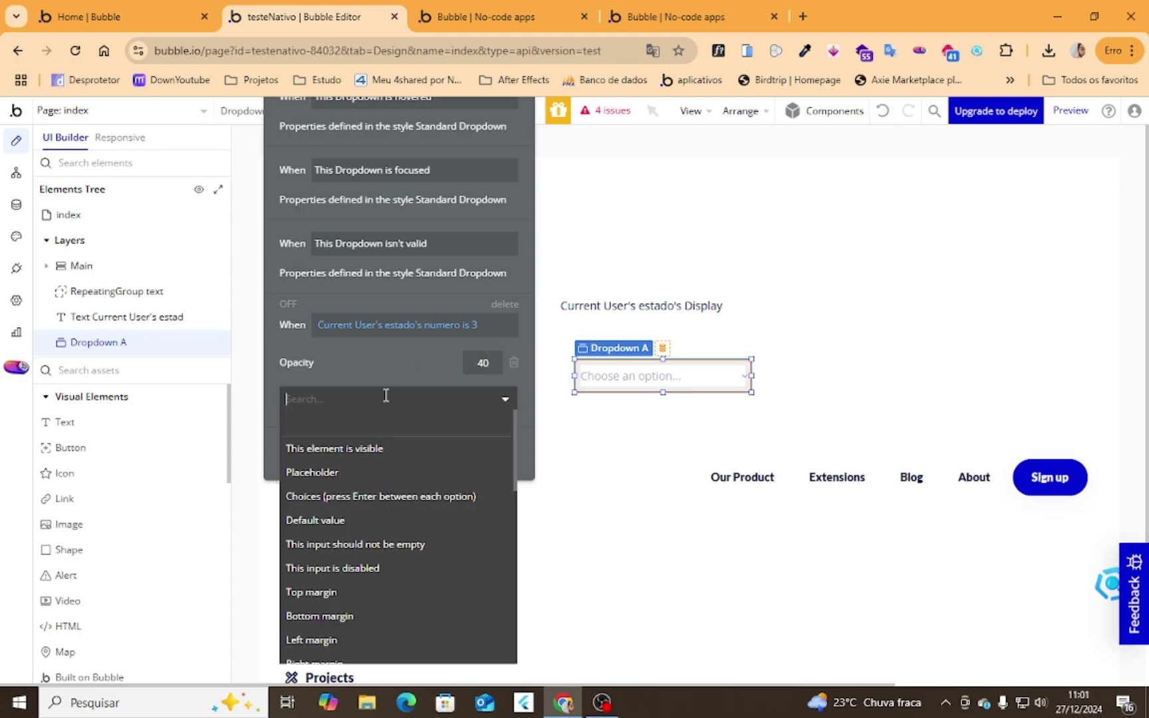
{"action": "type", "text": "cli"}
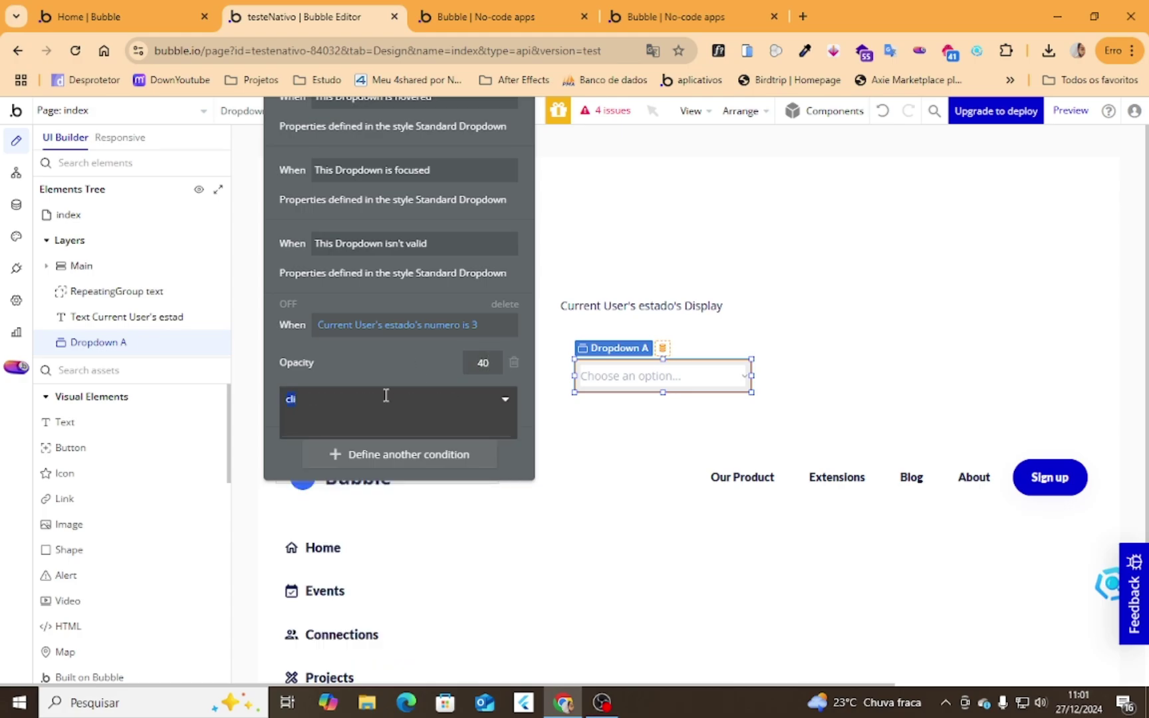
{"action": "type", "text": "c"}
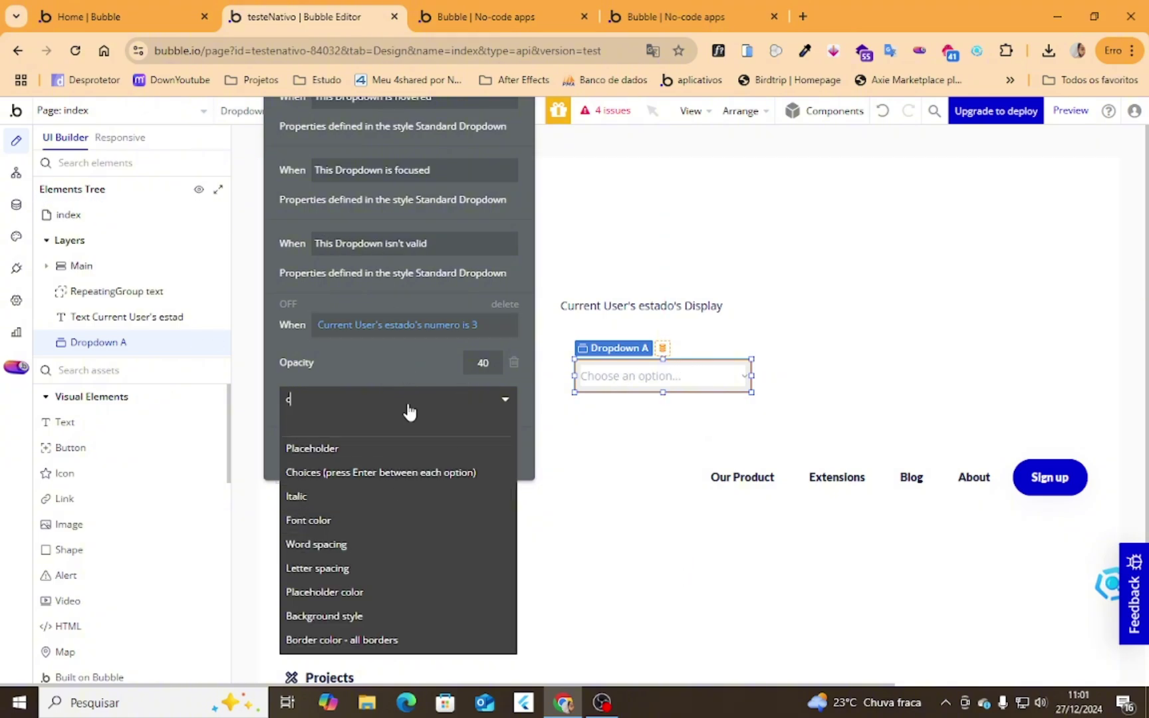
{"action": "type", "text": "des"}
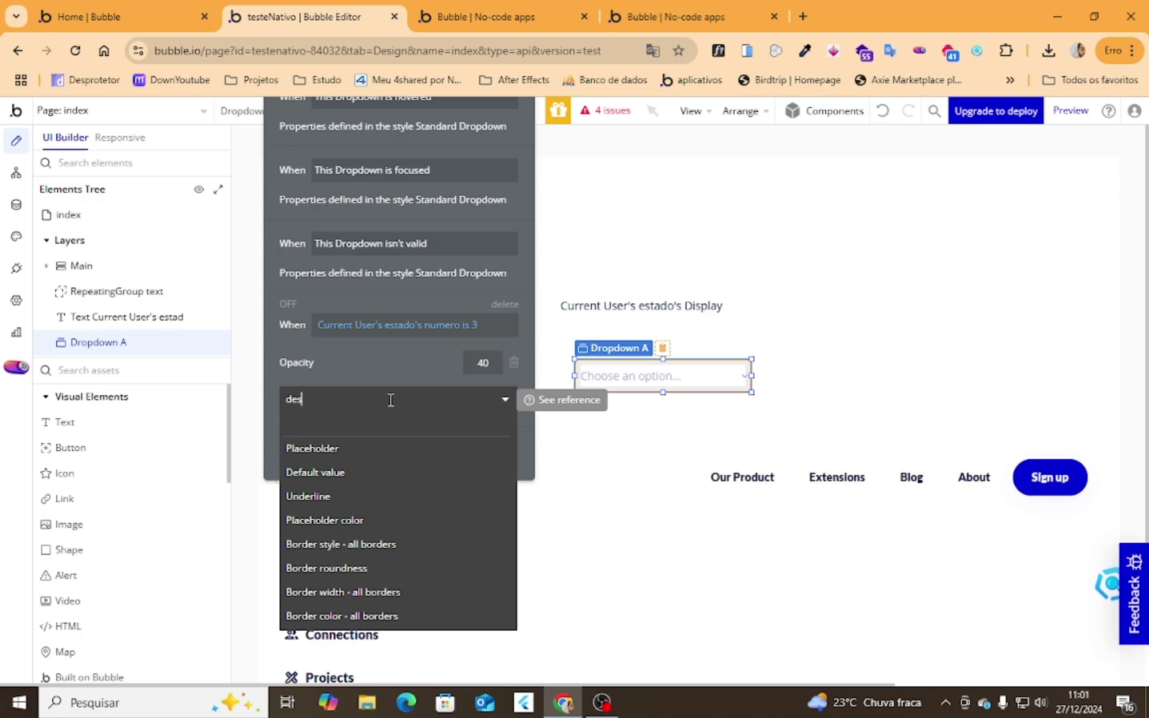
{"action": "key", "text": "BackSpace"}
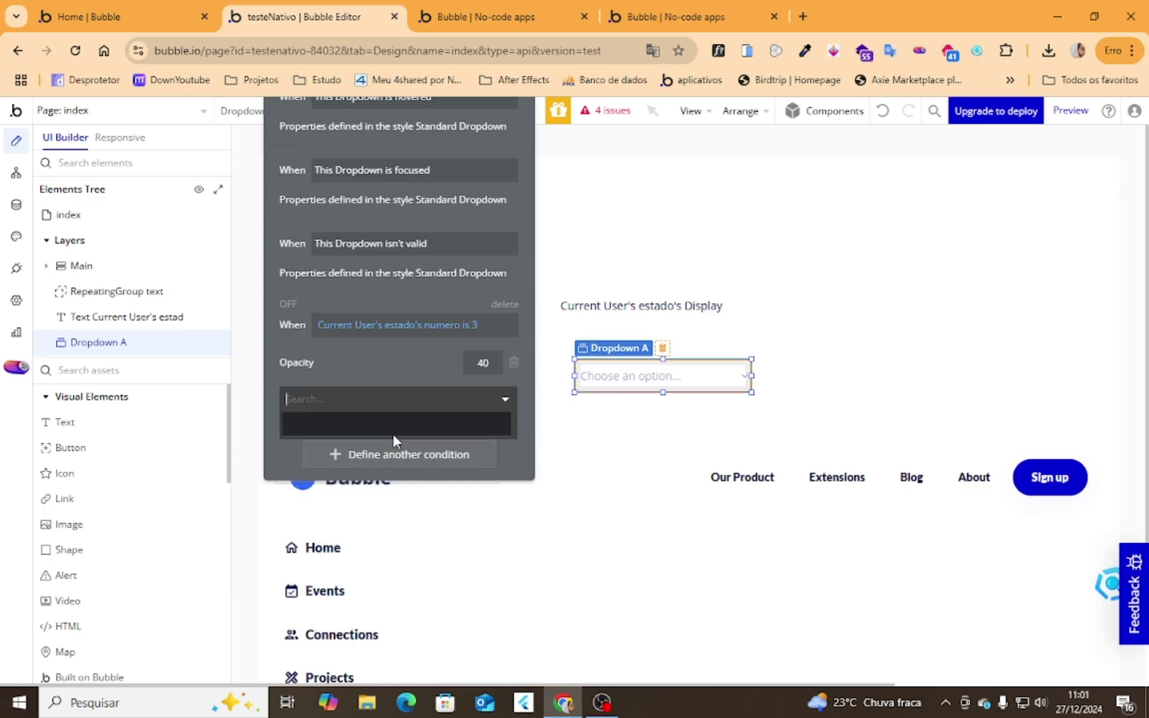
{"action": "scroll", "coordinate": [370, 612], "scroll_direction": "down", "scroll_amount": 1}
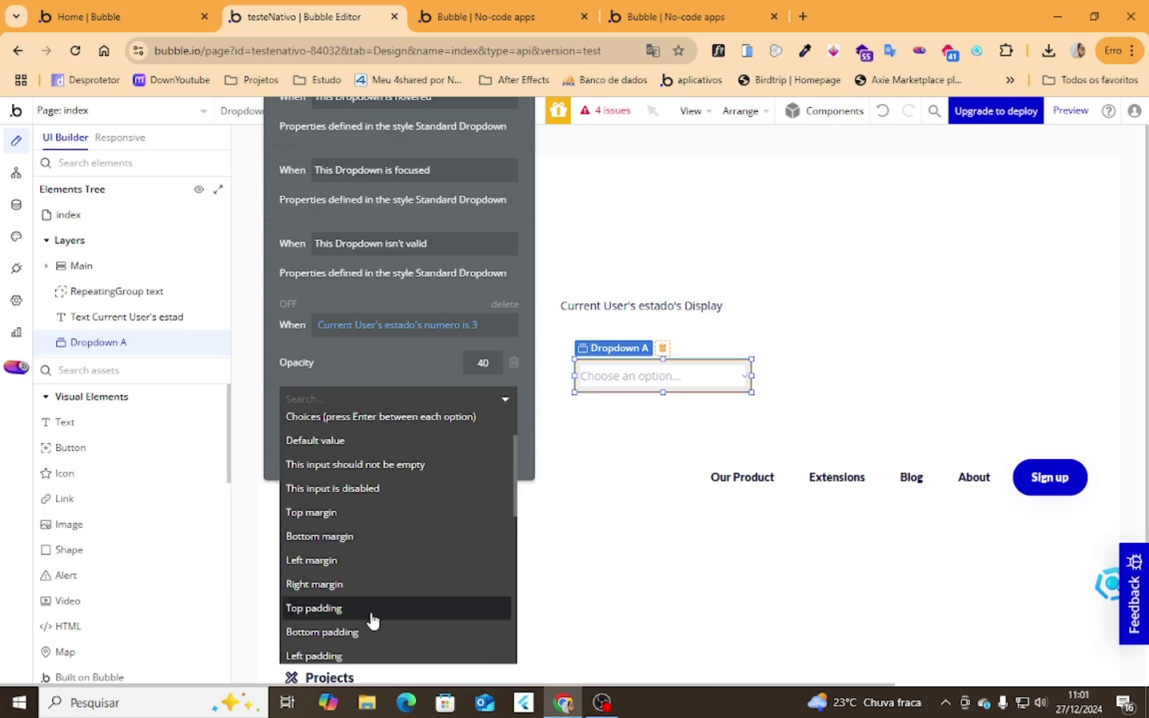
{"action": "scroll", "coordinate": [373, 620], "scroll_direction": "down", "scroll_amount": 5}
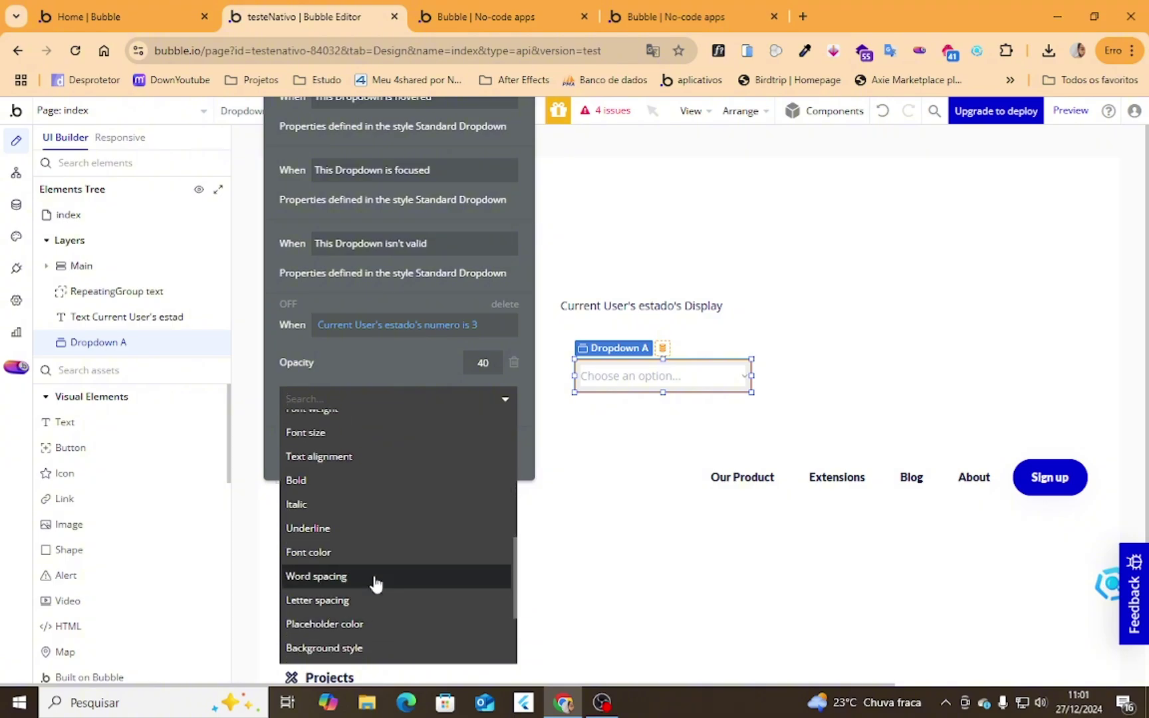
{"action": "scroll", "coordinate": [375, 568], "scroll_direction": "down", "scroll_amount": 2}
{"action": "scroll", "coordinate": [378, 618], "scroll_direction": "up", "scroll_amount": 10}
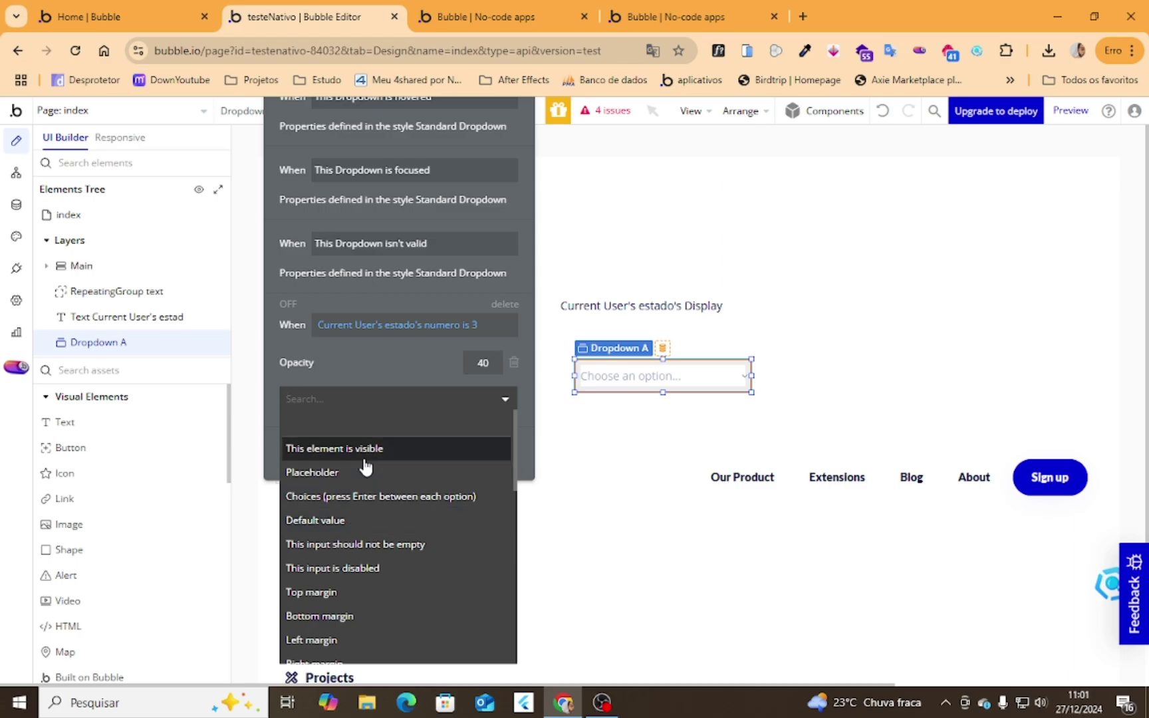
{"action": "left_click", "coordinate": [298, 544]}
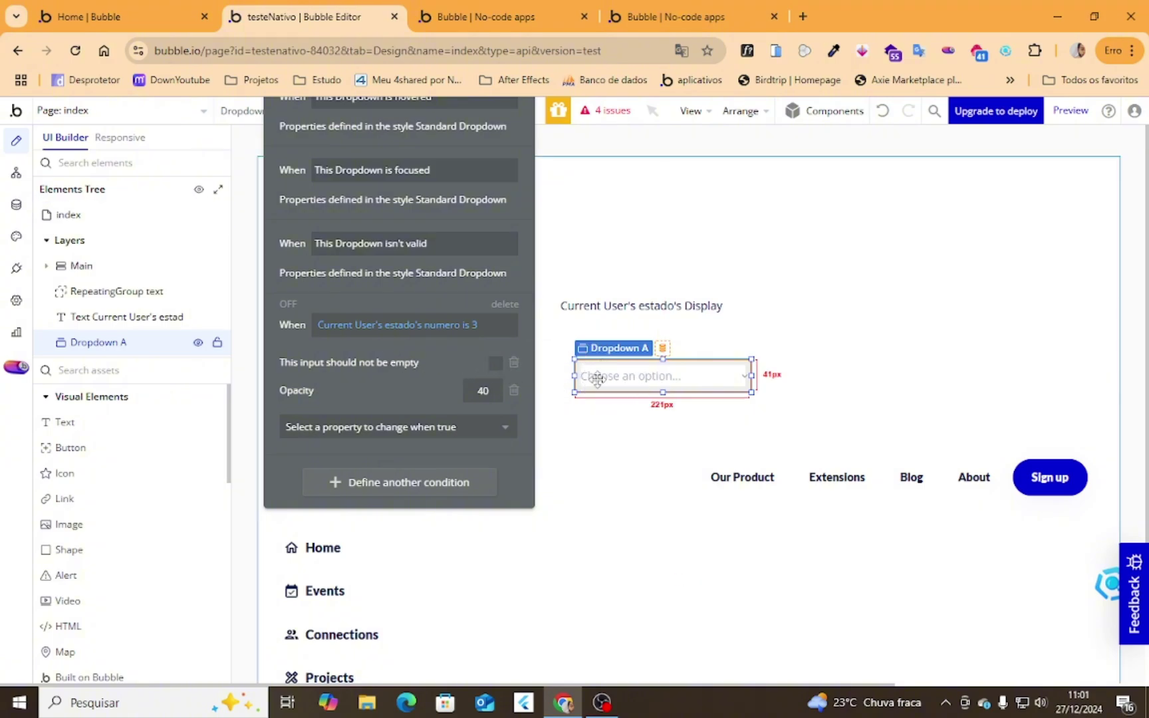
{"action": "left_click", "coordinate": [514, 362]}
Step: Add the "This input is disabled" property to the dropdown's estado numero condition and enable it
{"action": "left_click", "coordinate": [442, 402]}
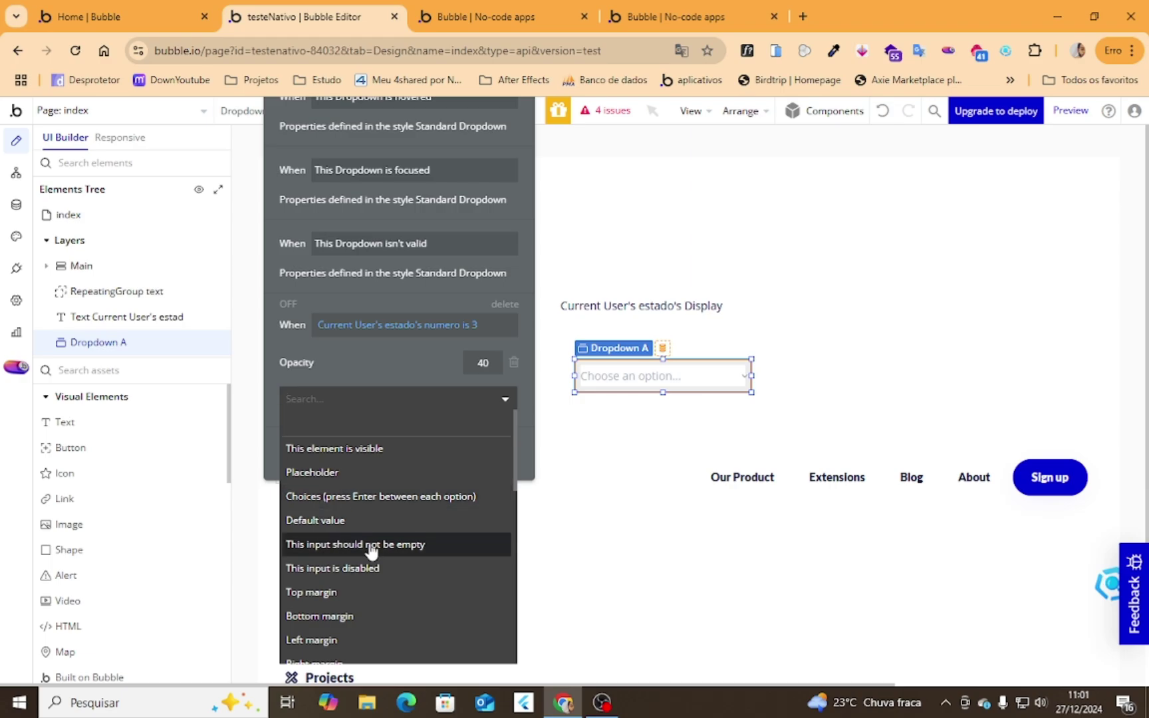
{"action": "left_click", "coordinate": [338, 575]}
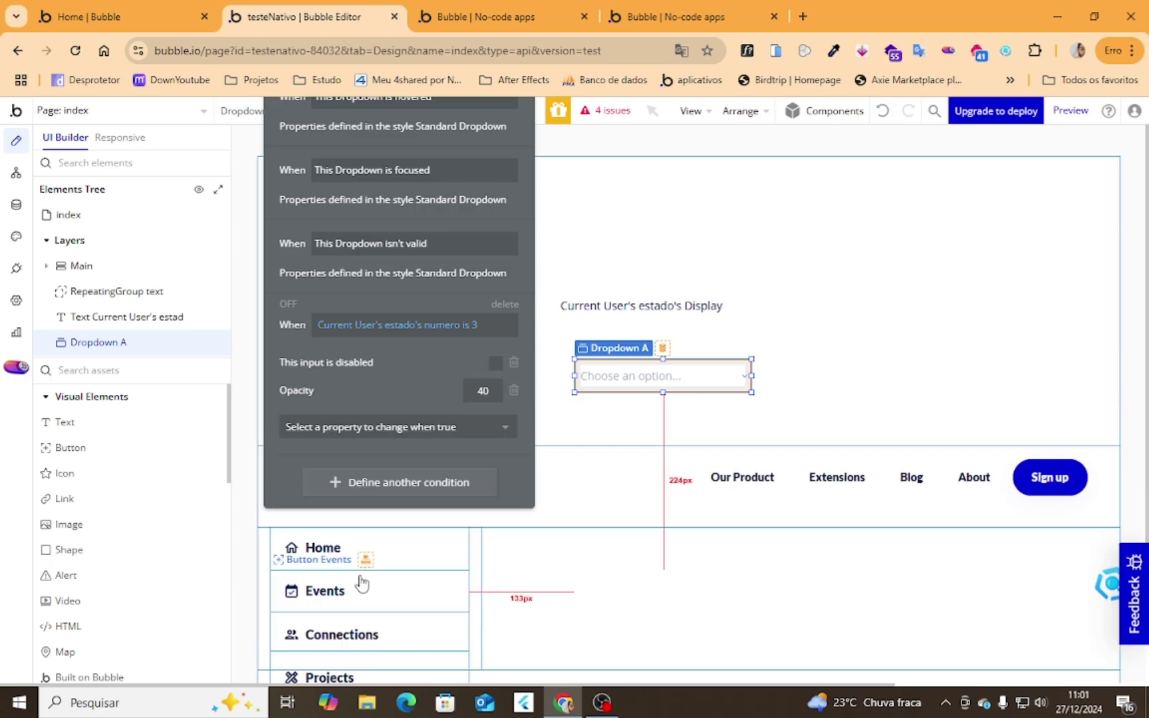
{"action": "left_click", "coordinate": [492, 363]}
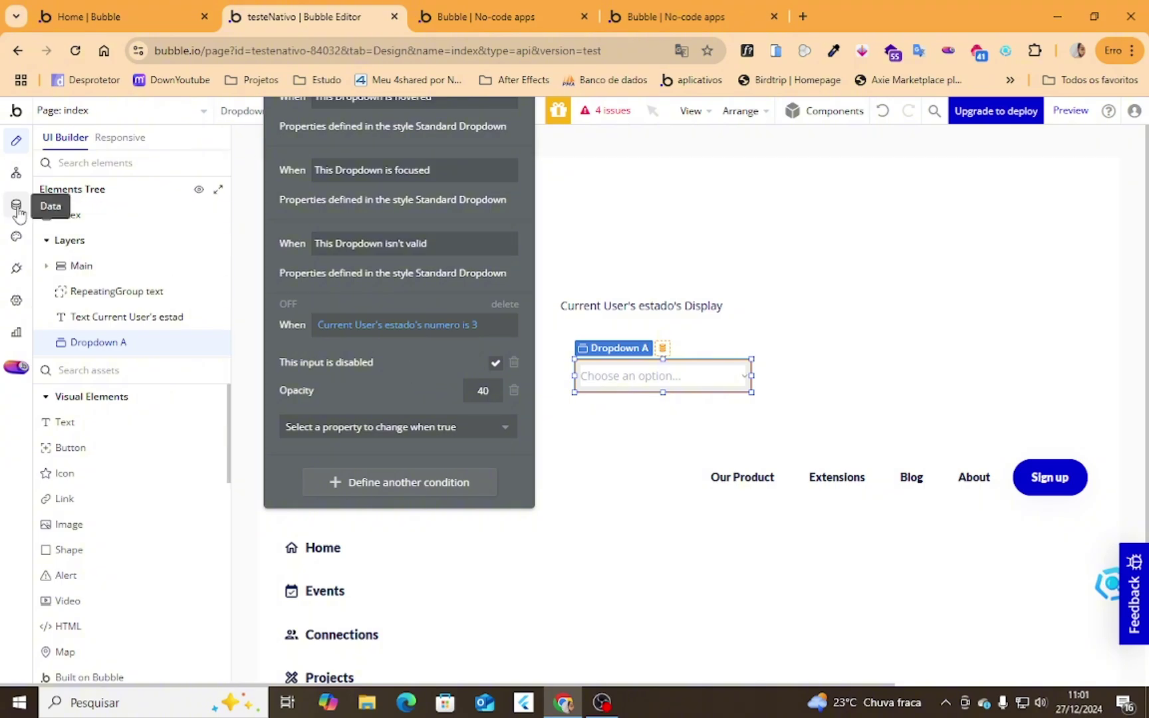
Step: Review the page's workflows, the User option set's options and the user records in the app data
{"action": "left_click", "coordinate": [15, 175]}
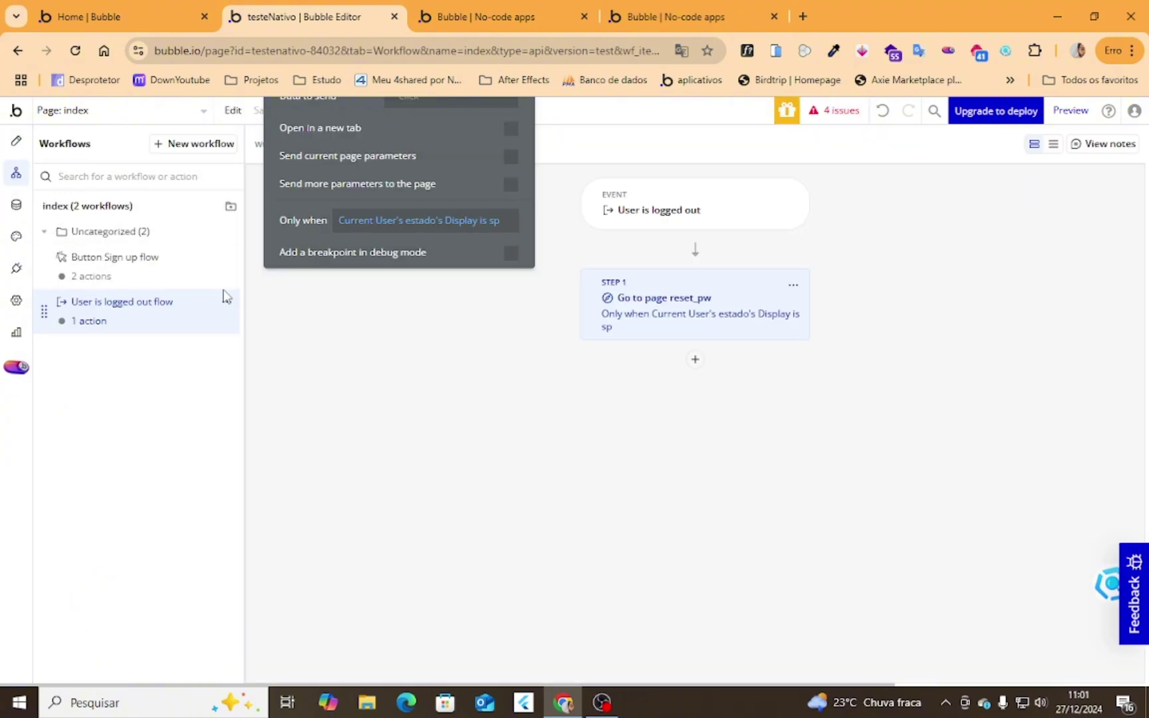
{"action": "left_click", "coordinate": [14, 207]}
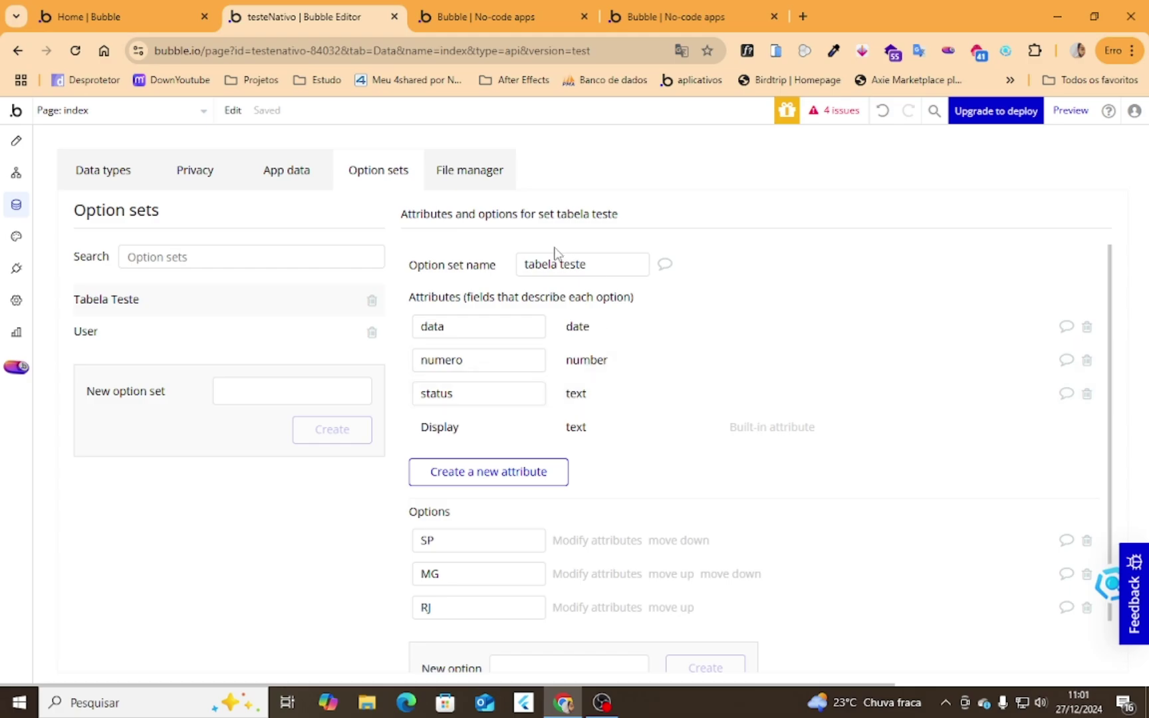
{"action": "left_click", "coordinate": [210, 336]}
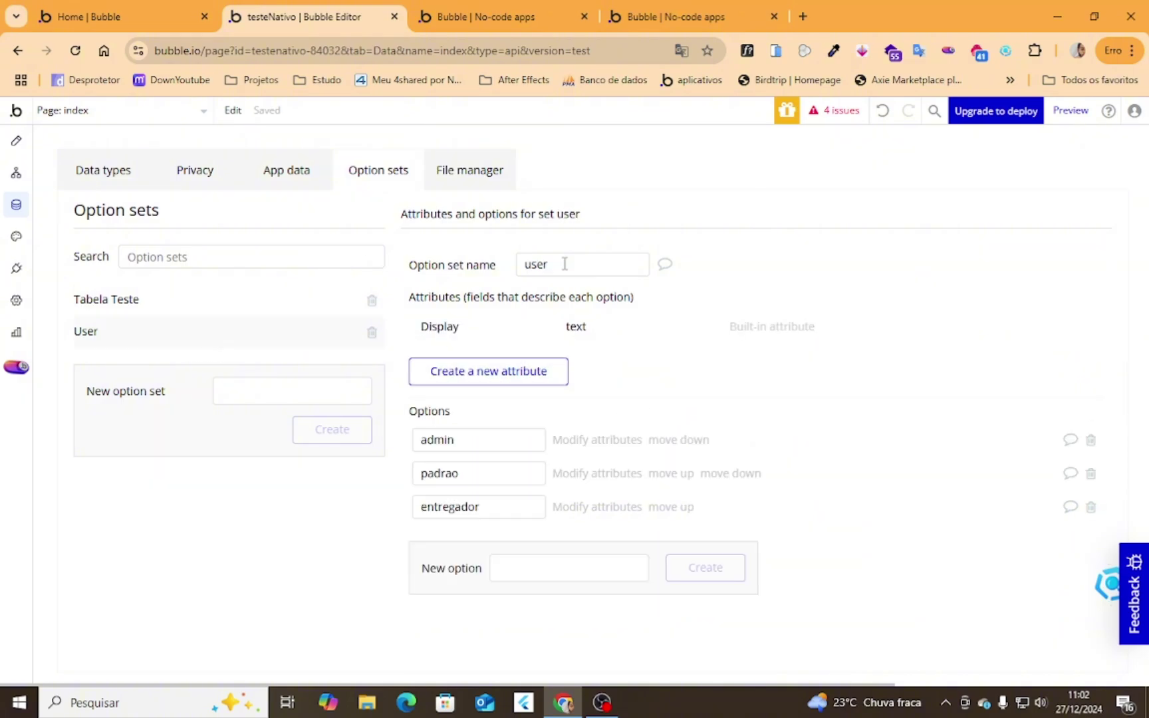
{"action": "left_click", "coordinate": [320, 175]}
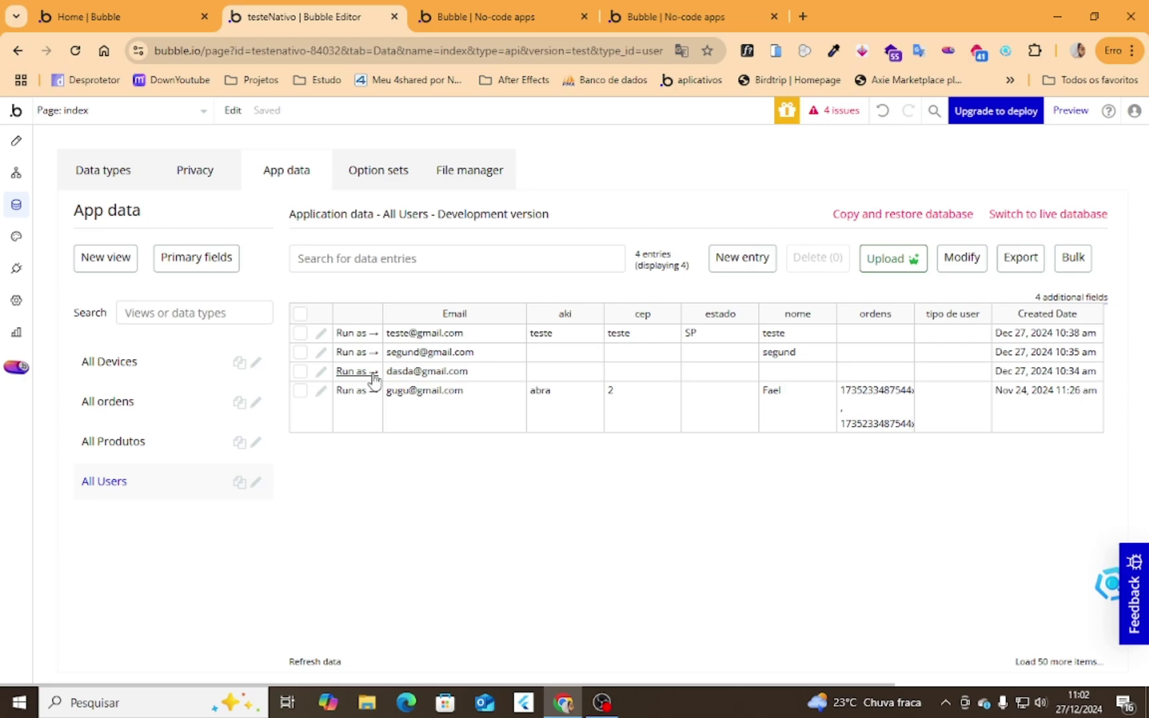
{"action": "left_click", "coordinate": [383, 178]}
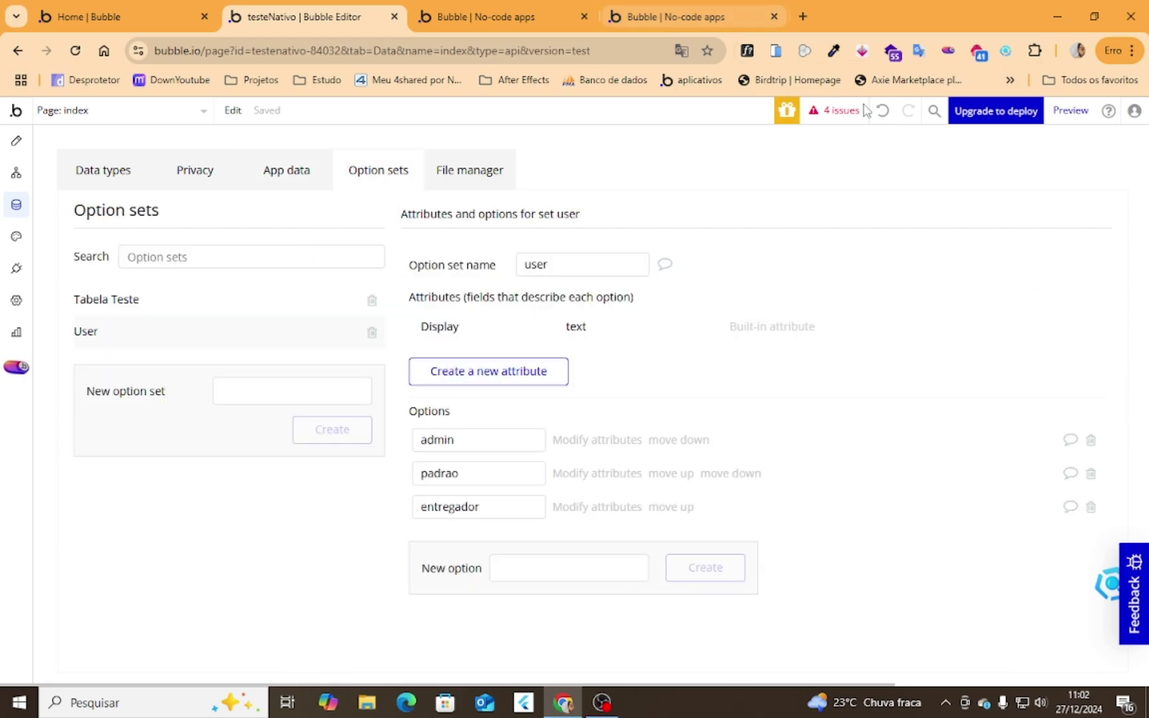